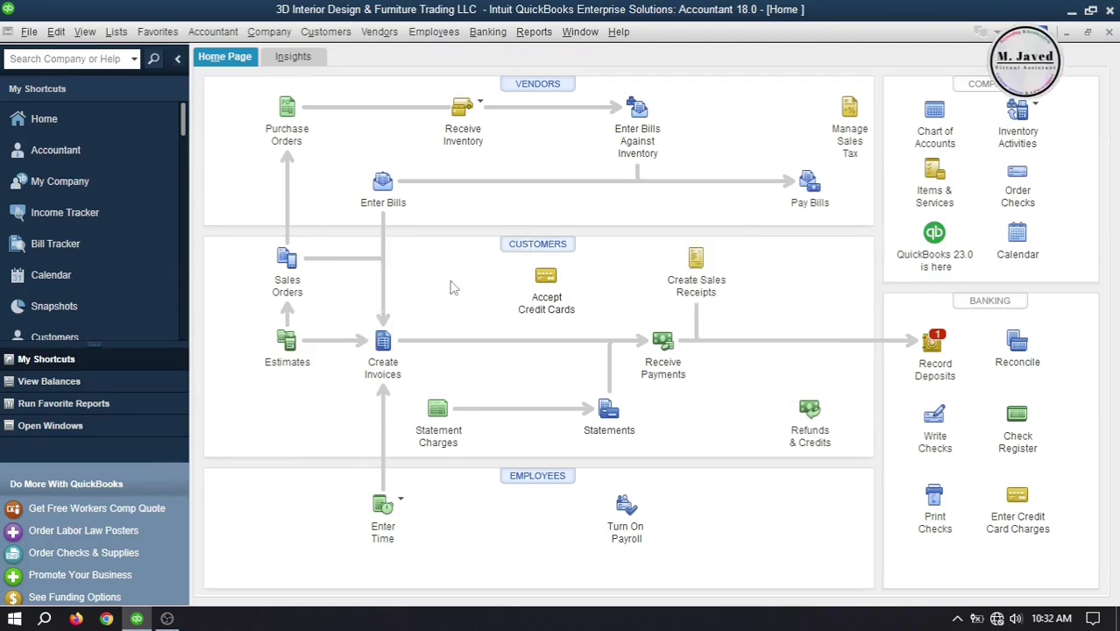
Check the customer balances in the Customer Center and return to the home page
key("ctrl+j")
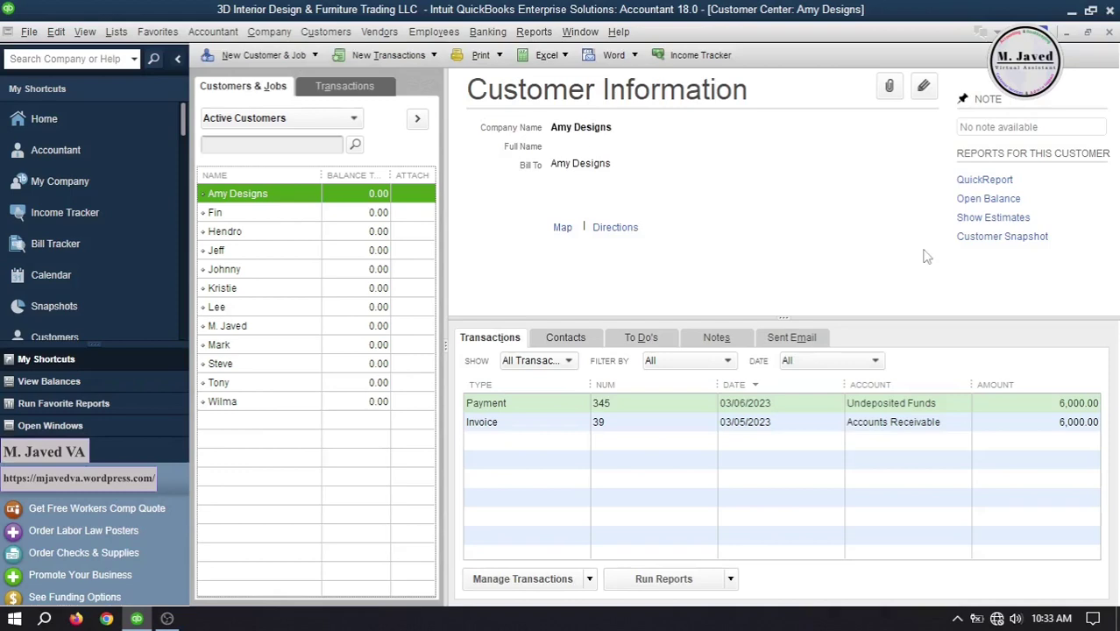
left_click(1109, 32)
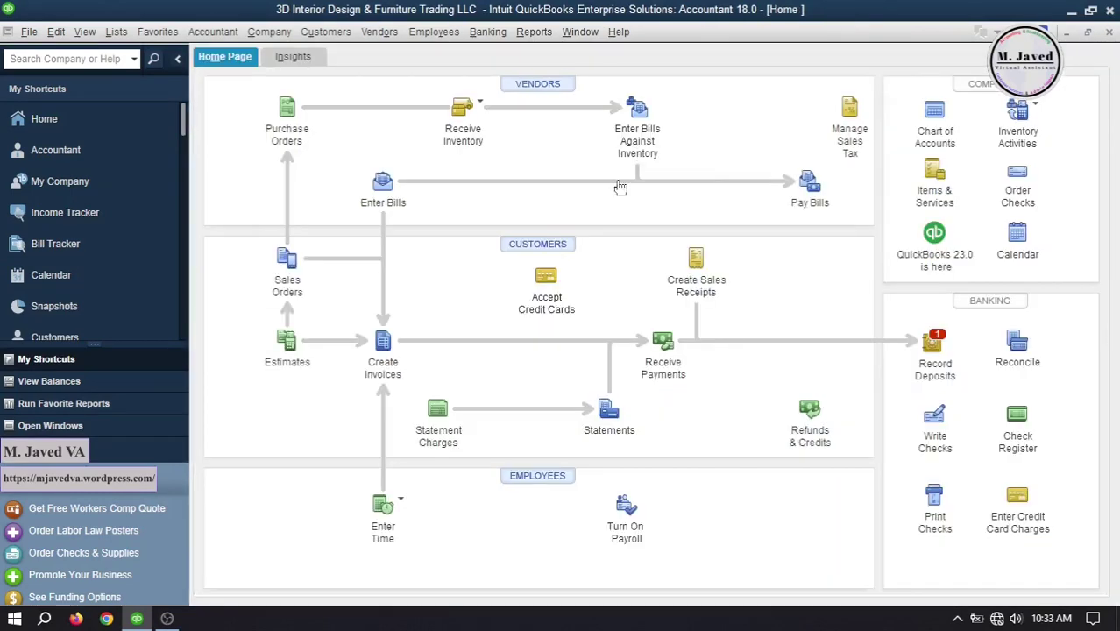
Start a new invoice with the Intuit Product Invoice template for the customer listed directly after Amy Designs
left_click(383, 341)
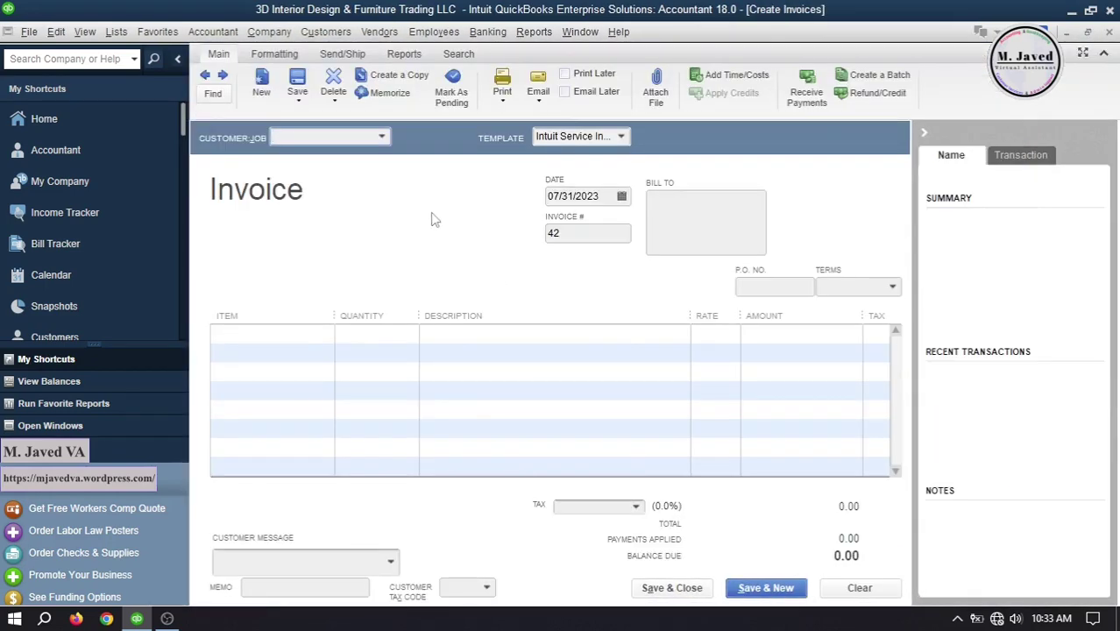
left_click(620, 138)
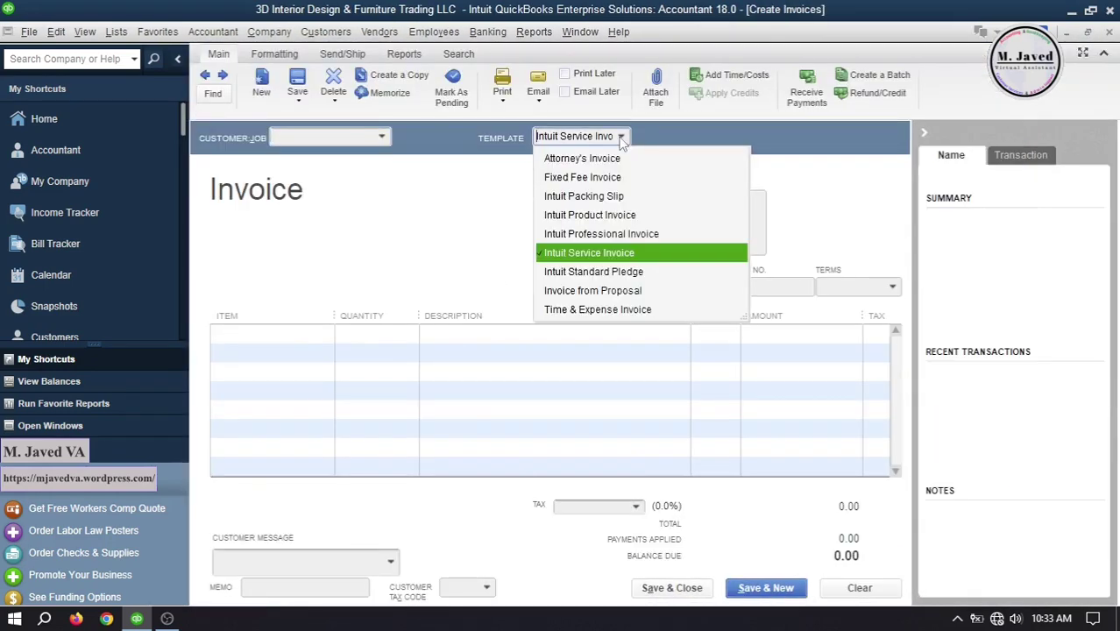
left_click(623, 217)
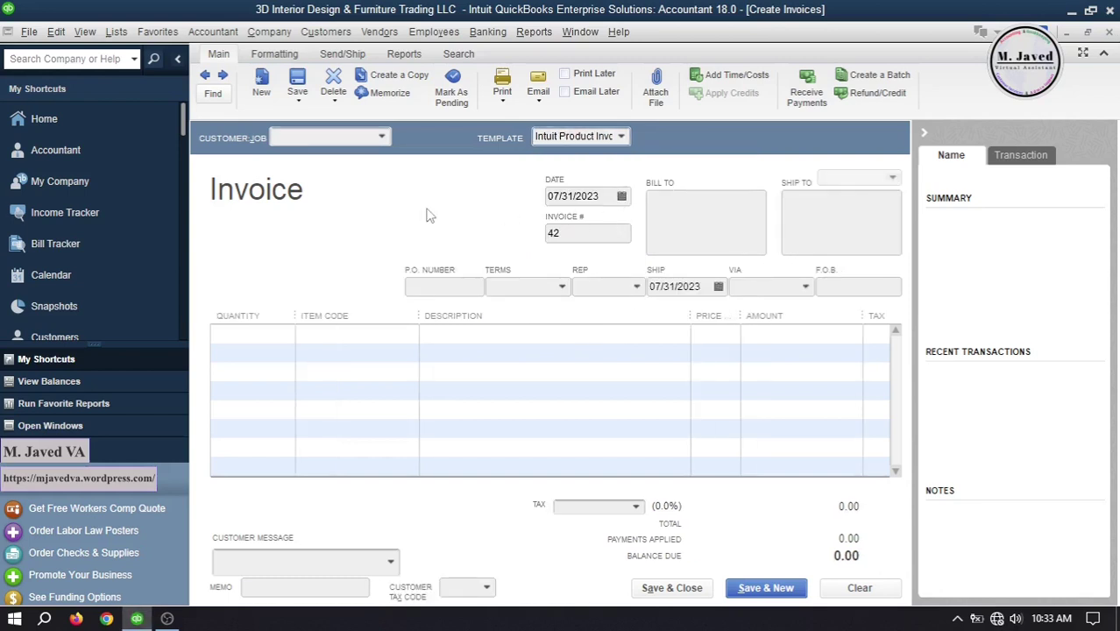
left_click(381, 137)
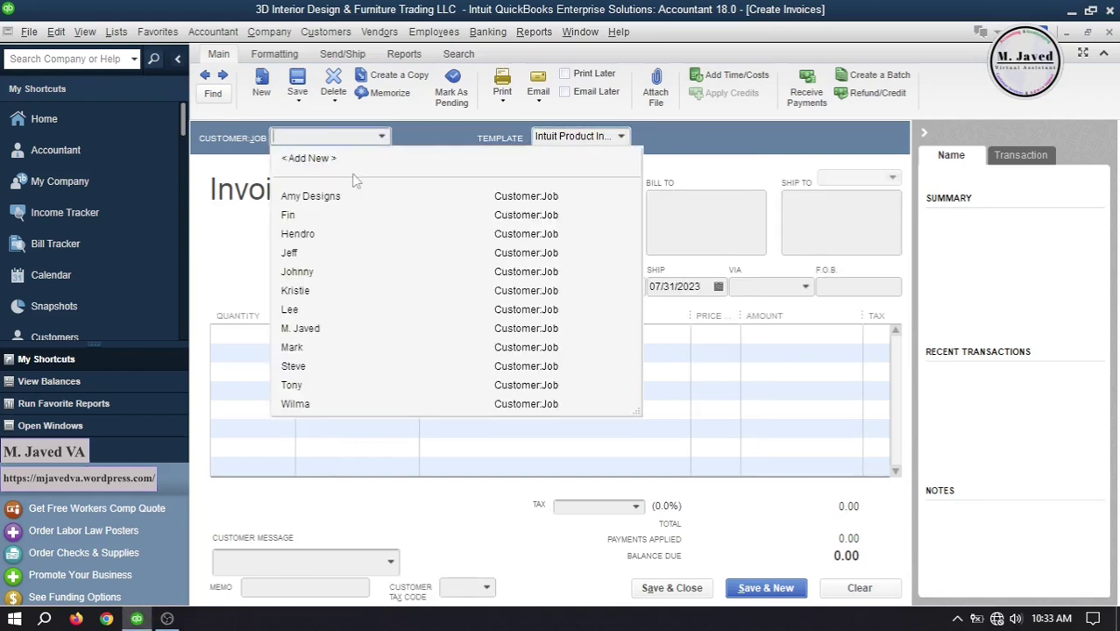
left_click(336, 211)
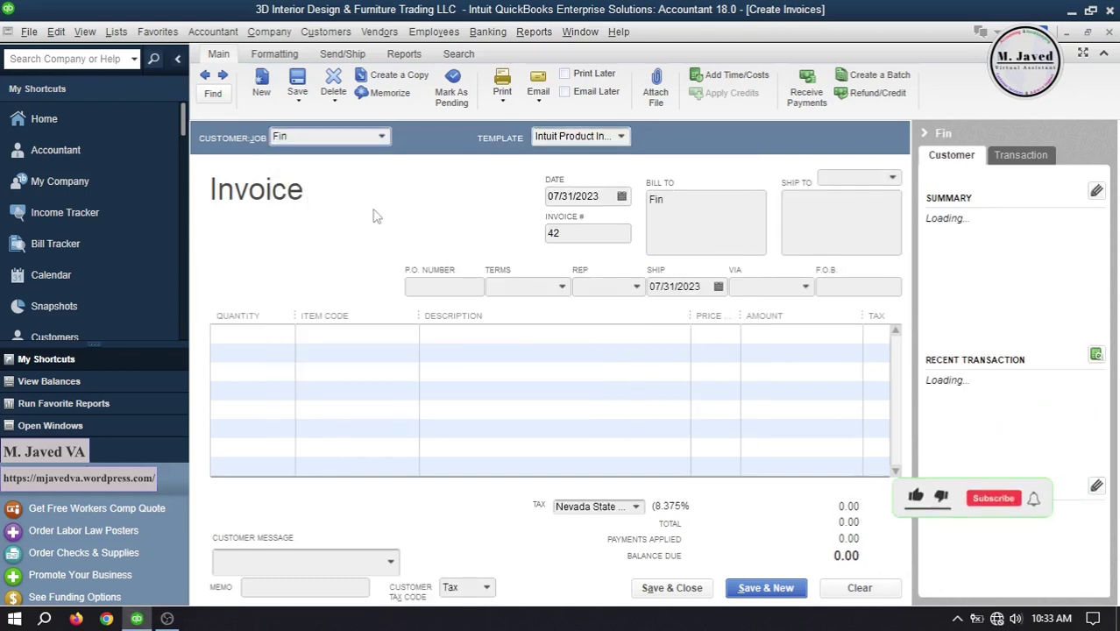
Date the invoice 03/10/2017 and leave the remaining header fields as they are
left_click(596, 198)
type("03/1")
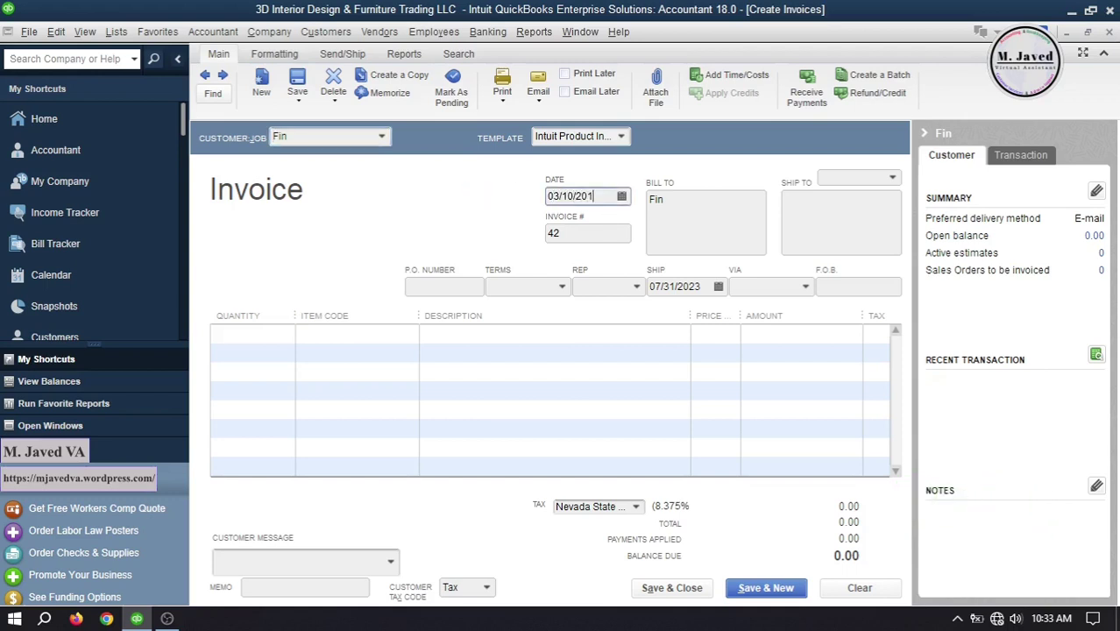
type("0/2017")
key("Tab")
key("Tab")
key("Tab")
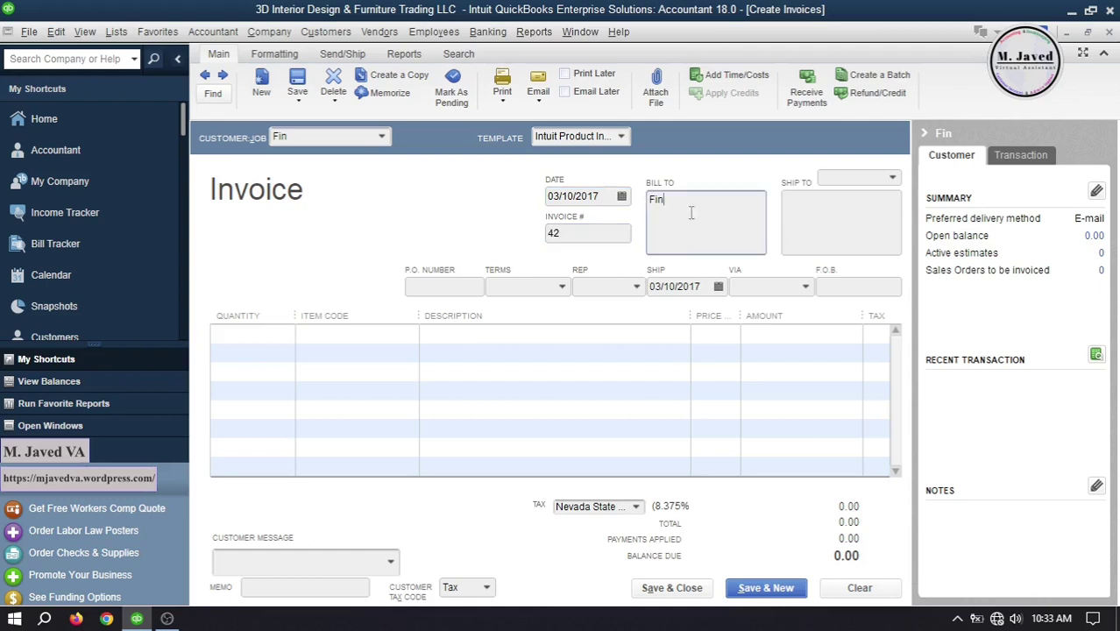
key("Tab")
key("Tab")
key("Tab")
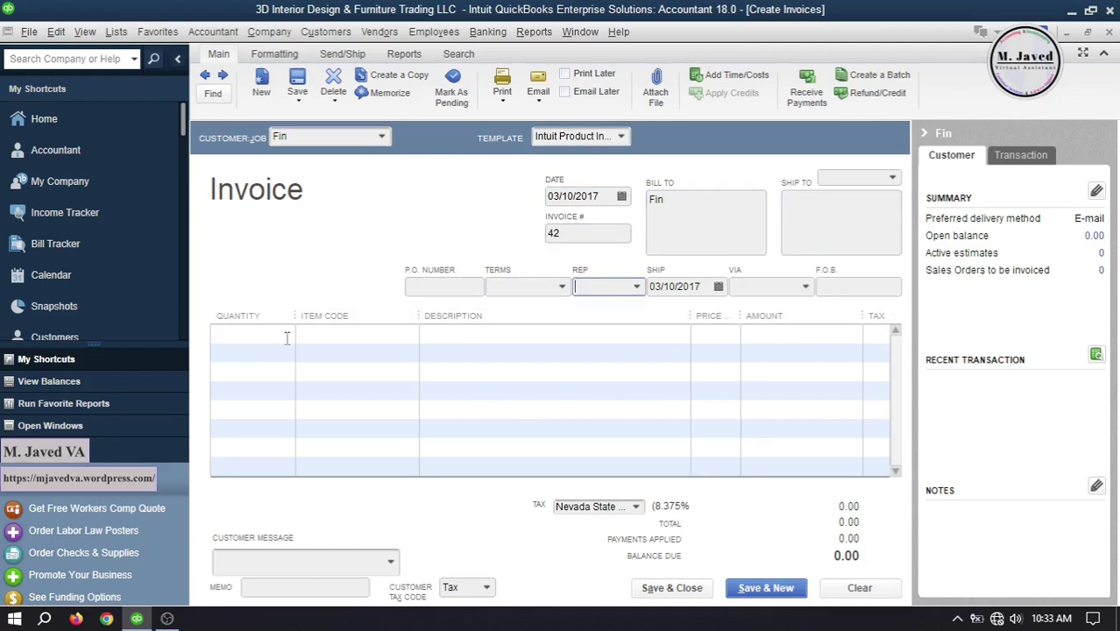
Add the 3D Designs:Kitchen service item to the first invoice line with a quantity of 1
left_click(361, 331)
left_click(410, 336)
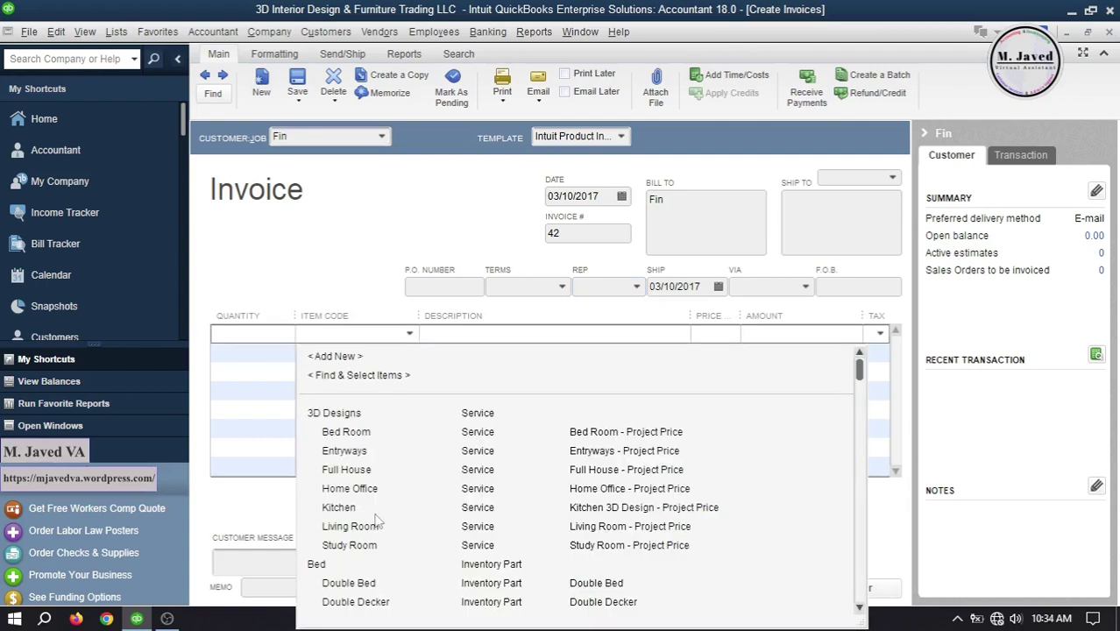
left_click(386, 508)
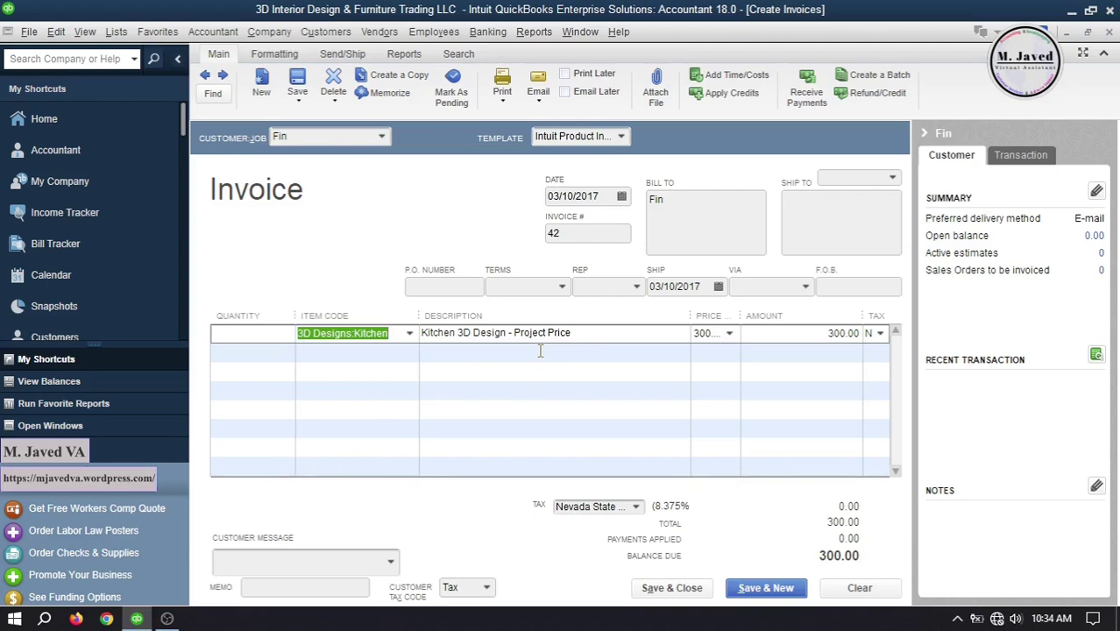
left_click(266, 334)
type("1")
Widen the Price Each column of the invoice, and save and close the invoice
left_click(667, 331)
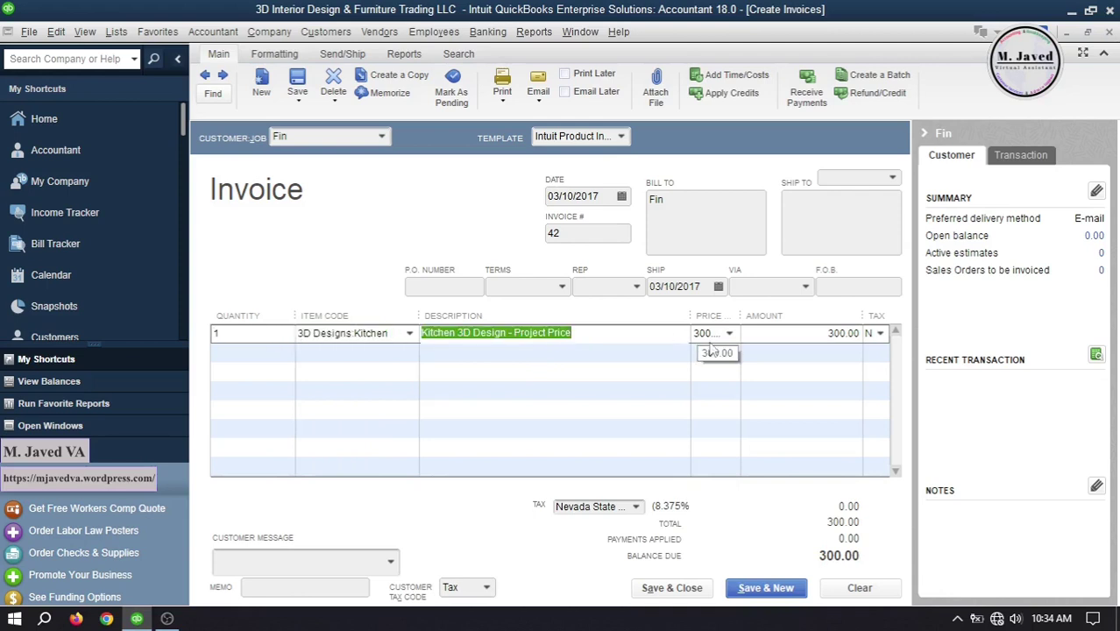
left_click(697, 333)
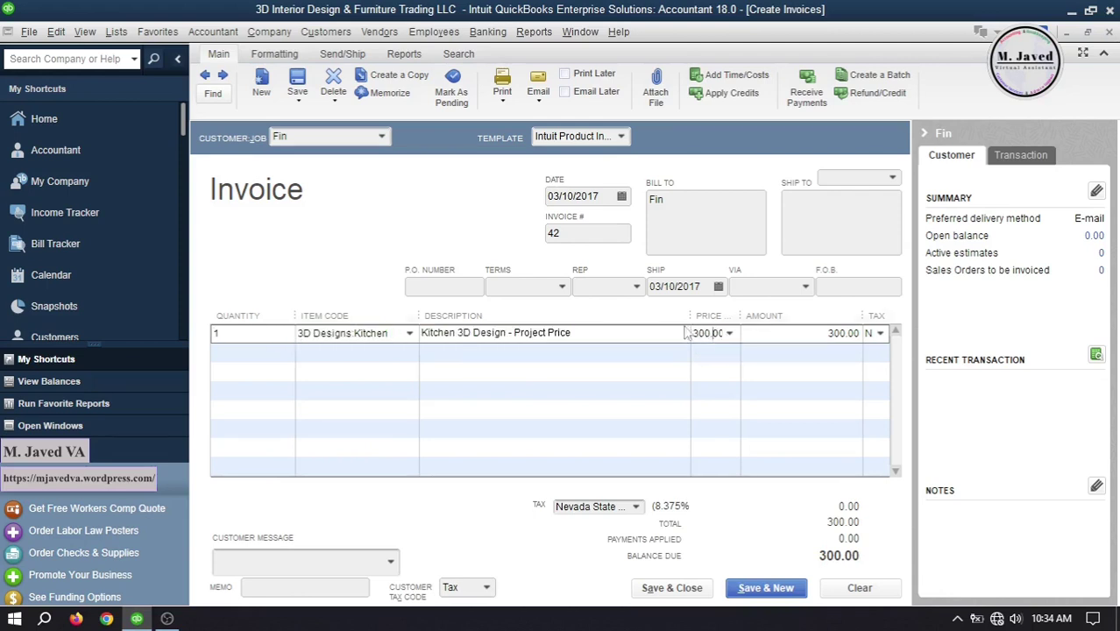
left_click_drag(690, 316, 627, 316)
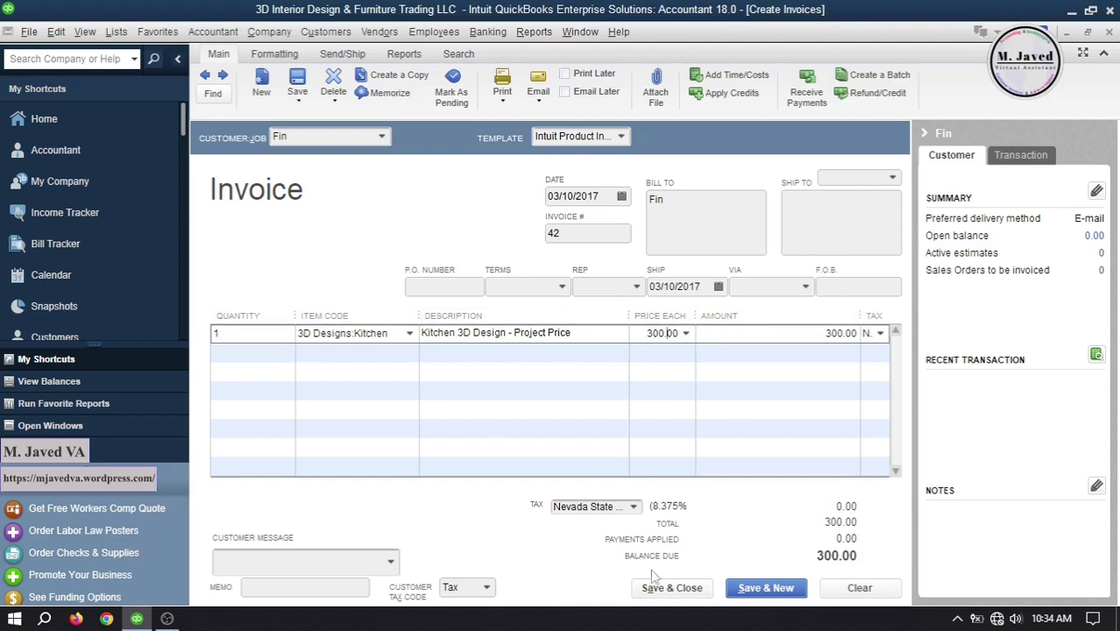
left_click(664, 588)
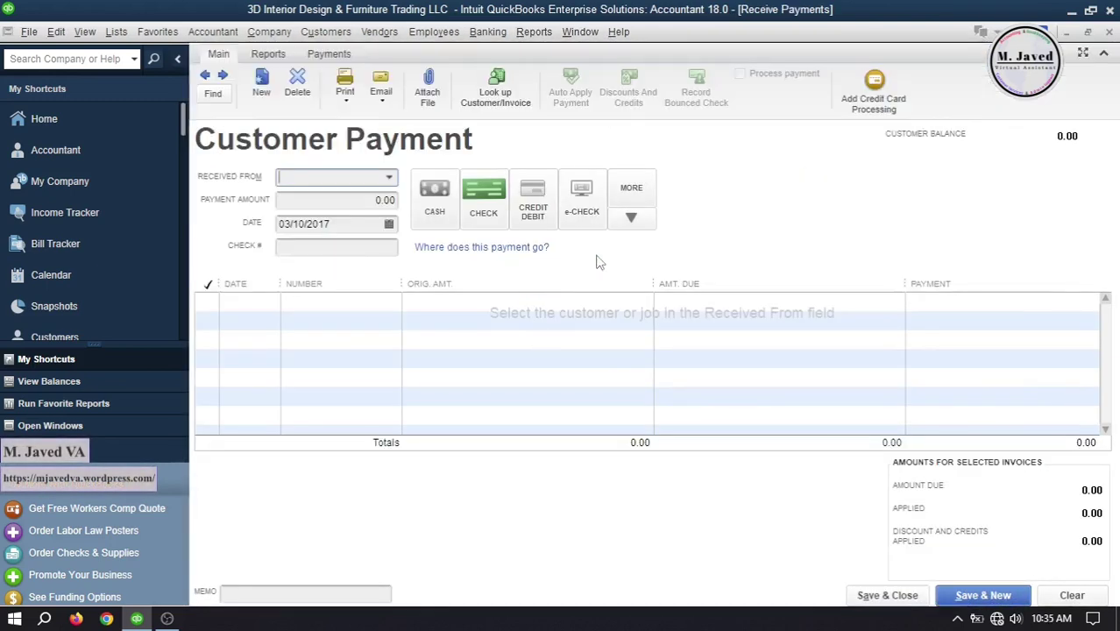
Record a customer payment of 350 by check number 343 from the invoiced customer against invoice 42
left_click(391, 178)
left_click(331, 257)
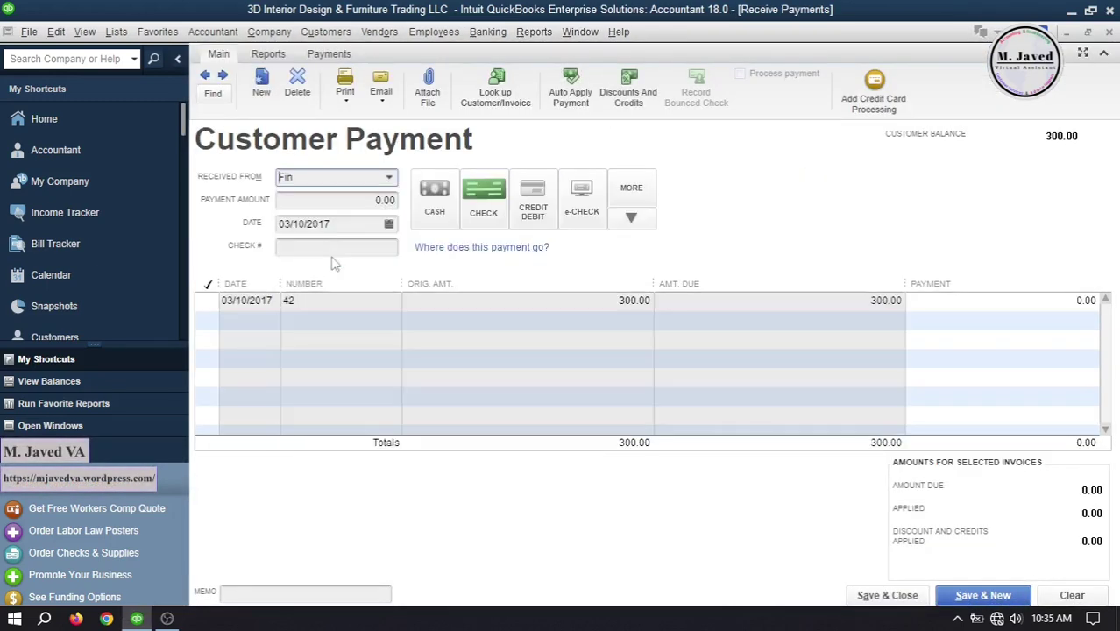
key("Tab")
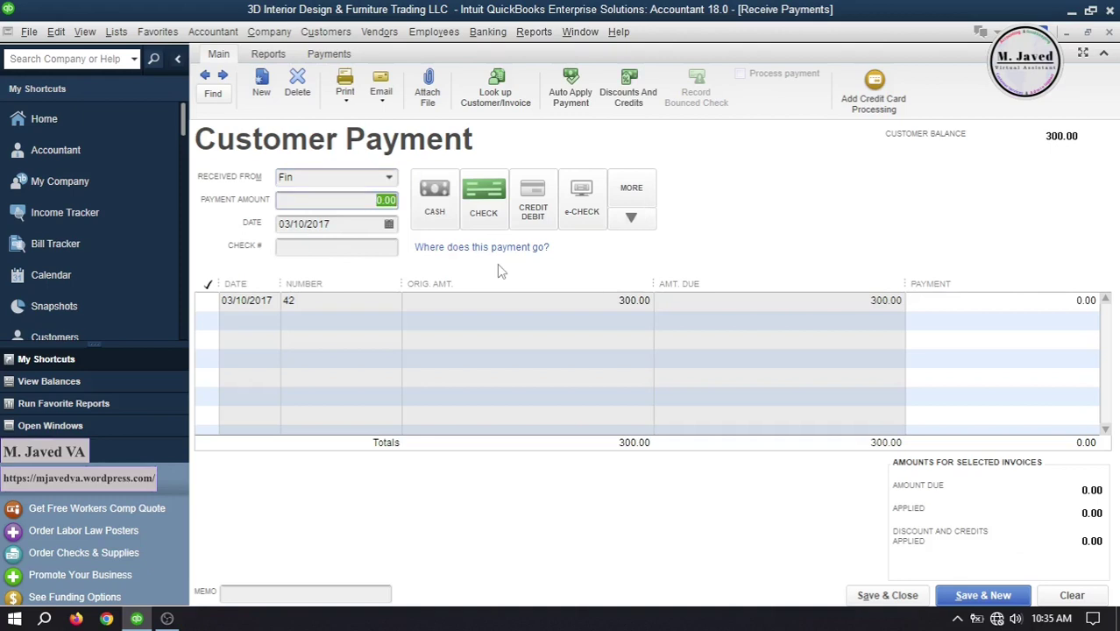
left_click(205, 301)
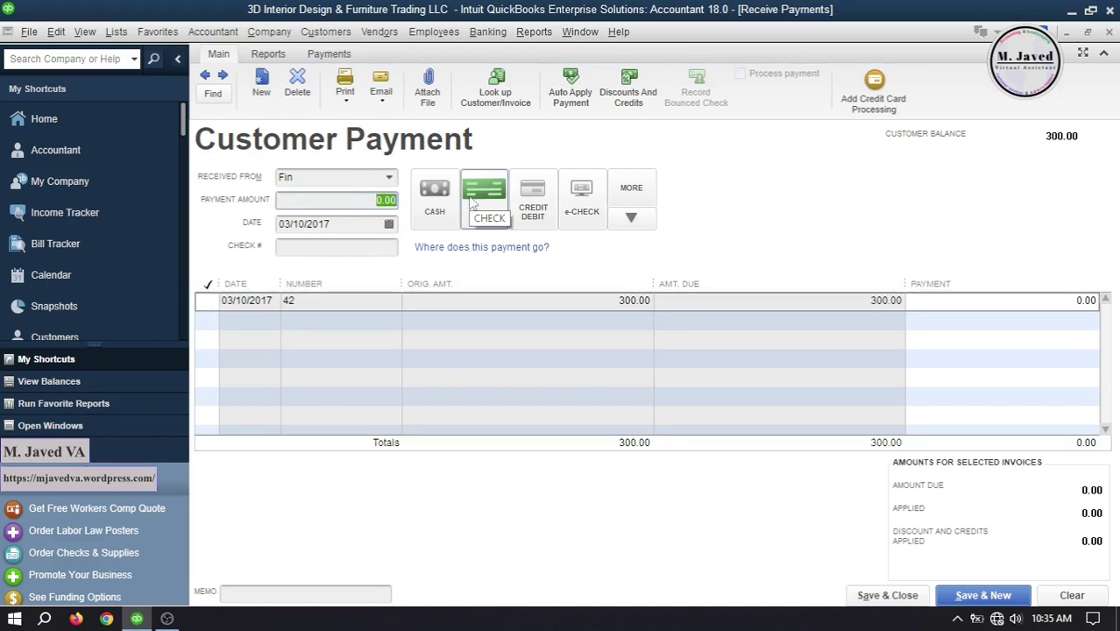
type("350")
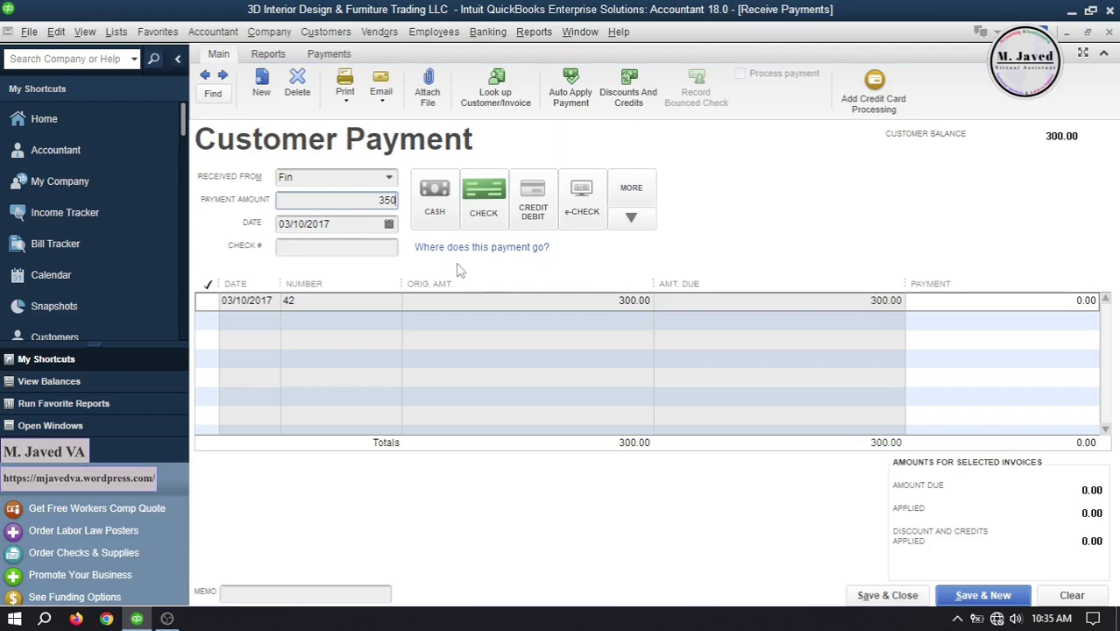
left_click(374, 253)
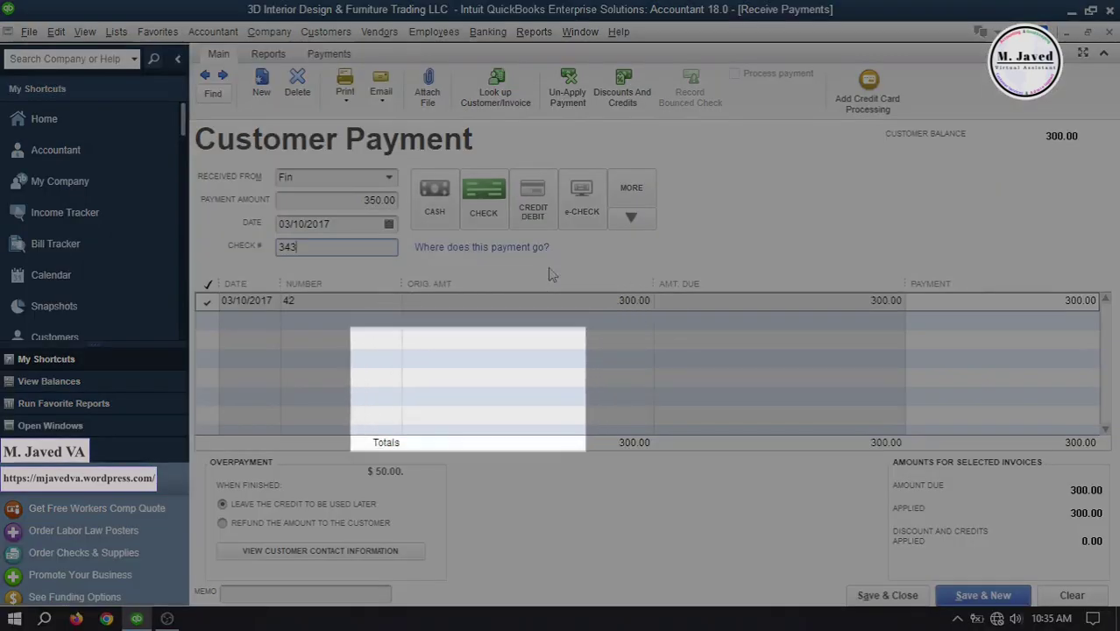
key("Tab")
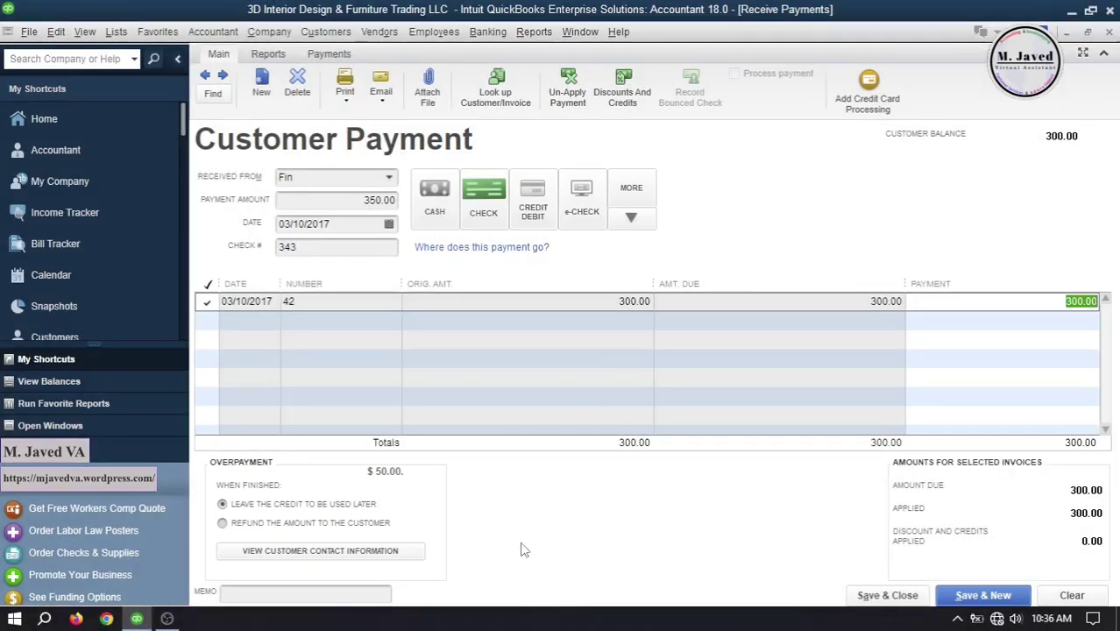
Set the overpayment to "Leave the credit to be used later", and save and close the payment without printing a credit memo
left_click(223, 524)
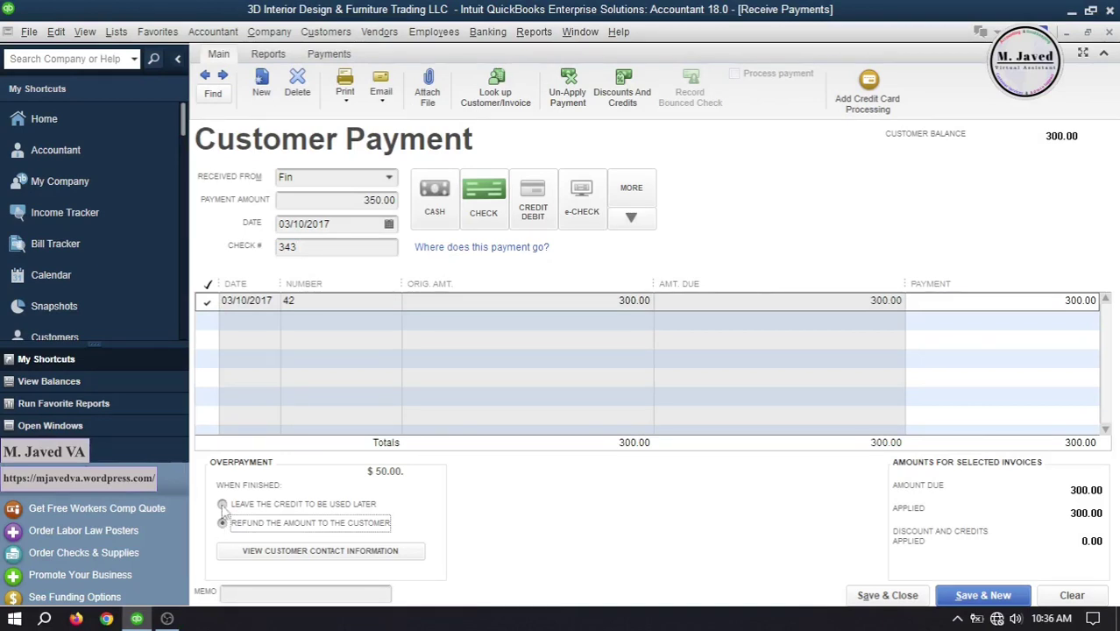
left_click(222, 506)
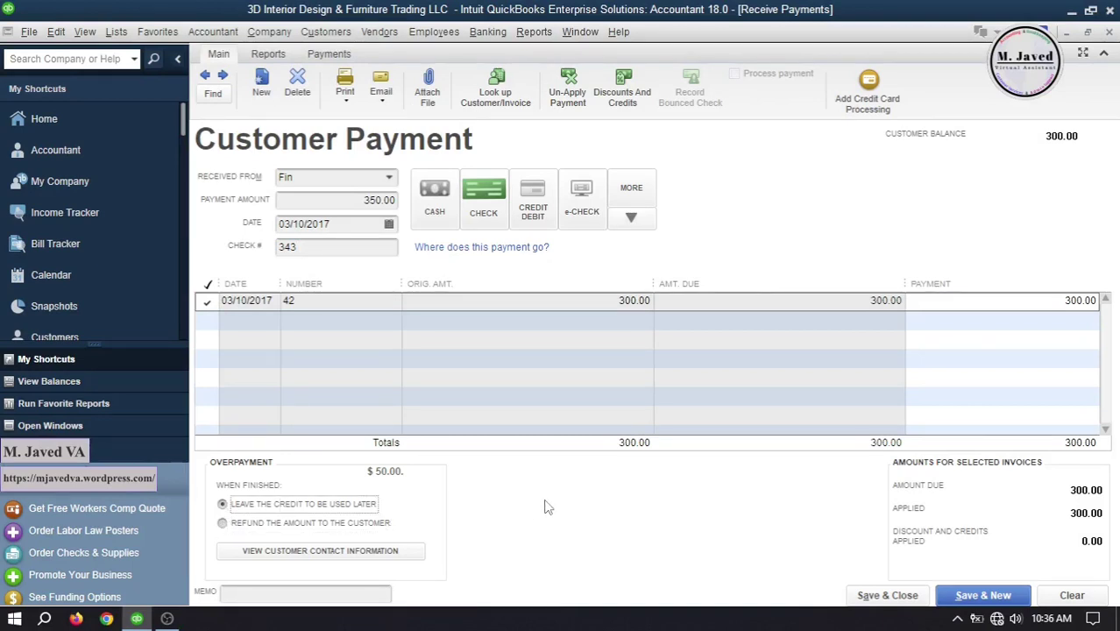
key("shift+Tab")
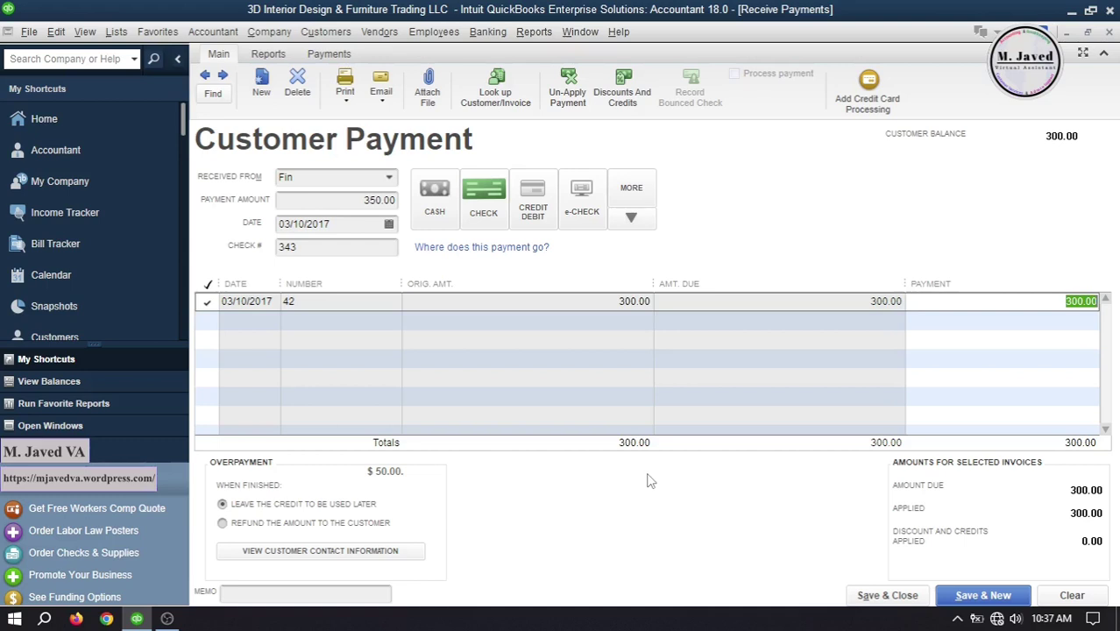
left_click(887, 596)
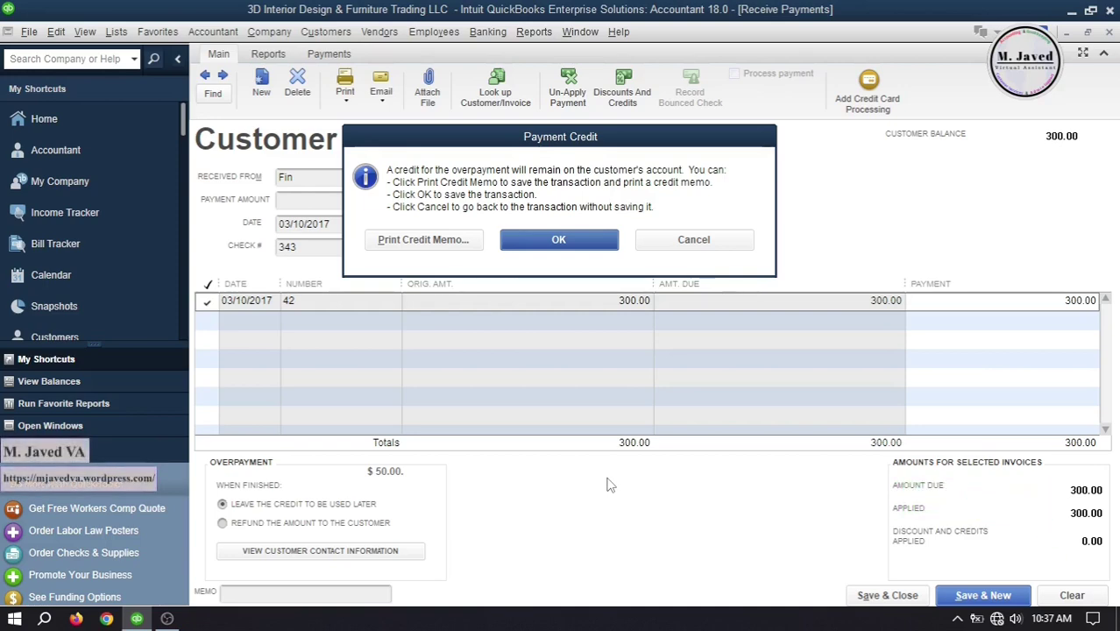
left_click(572, 249)
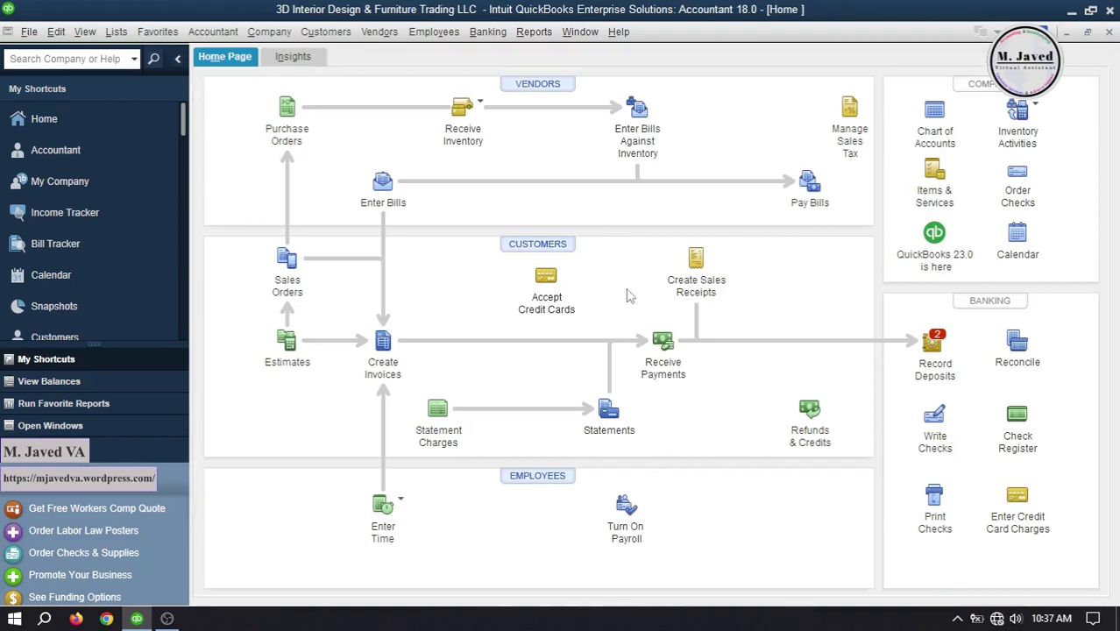
Deposit the 350.00 payment made by check 343 into BoN Checking 99, and save and close the deposit
left_click(924, 344)
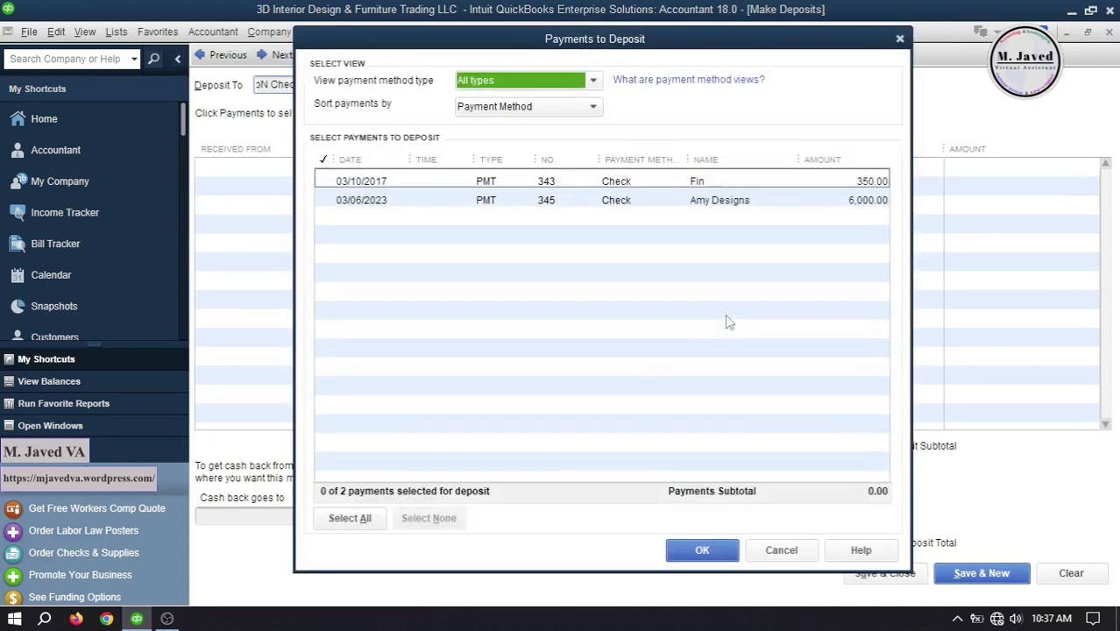
left_click(773, 182)
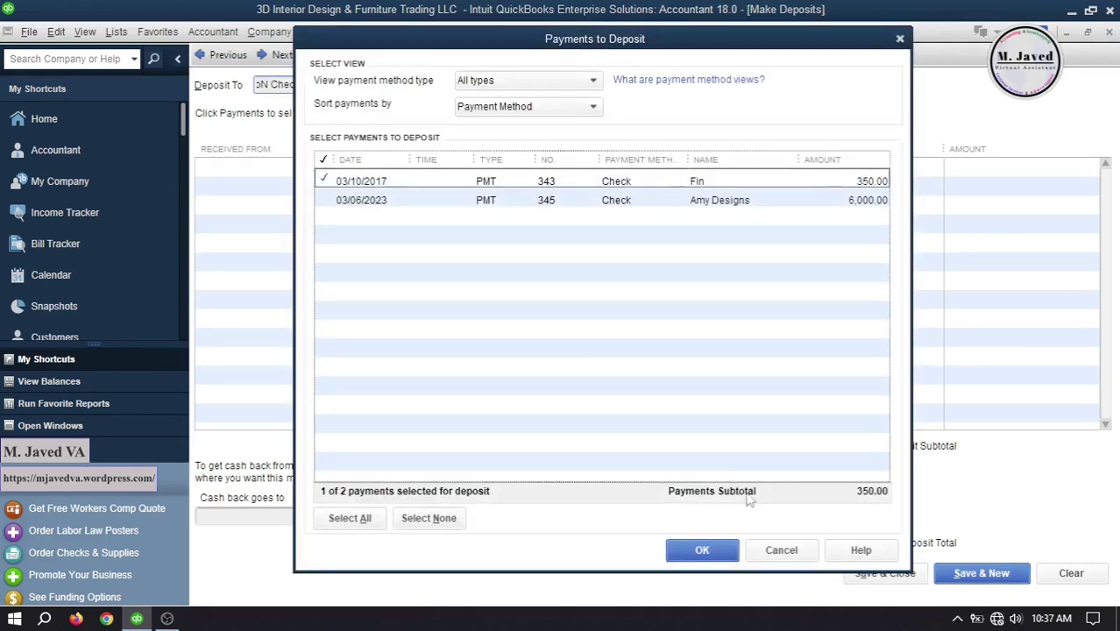
left_click(720, 552)
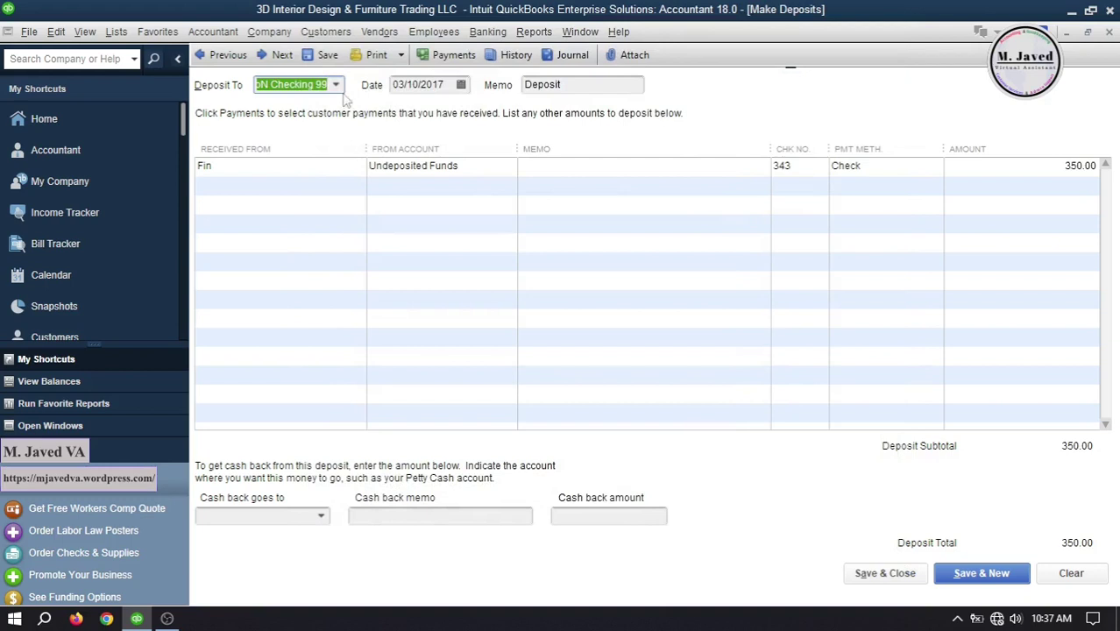
left_click(336, 85)
left_click(336, 85)
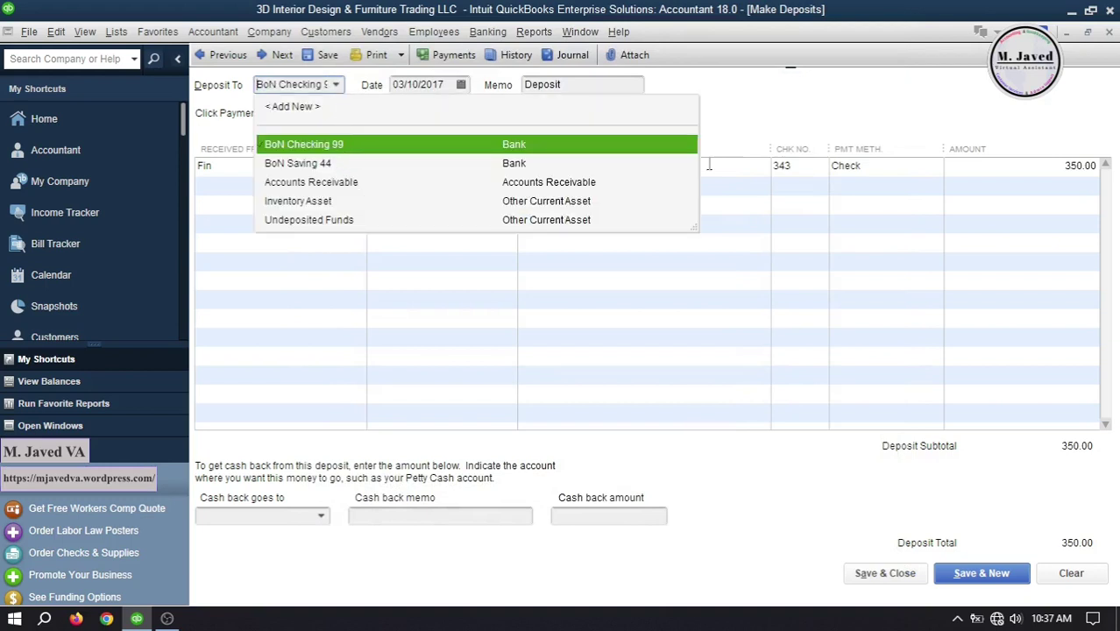
left_click(758, 108)
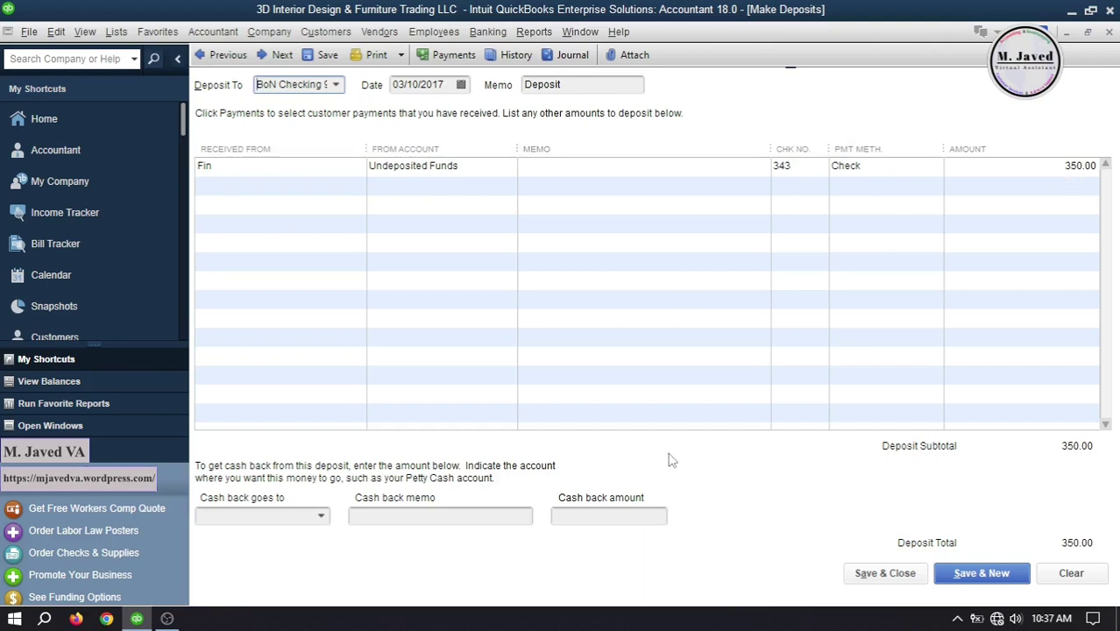
left_click(864, 578)
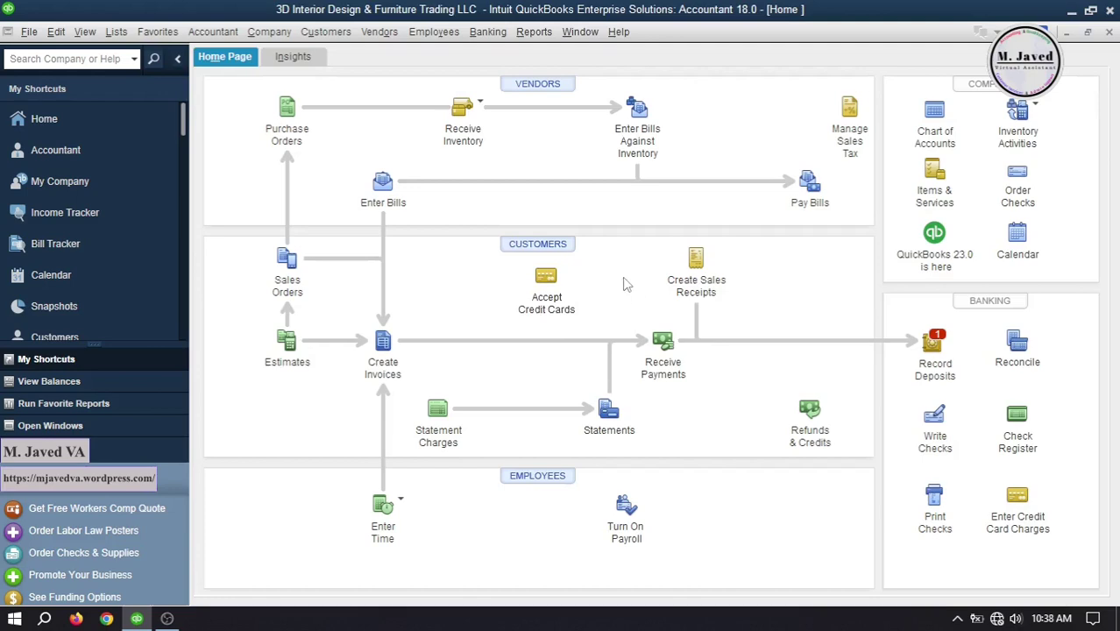
Look up the invoiced customer's balance and transactions in the Customer Center
key("ctrl+j")
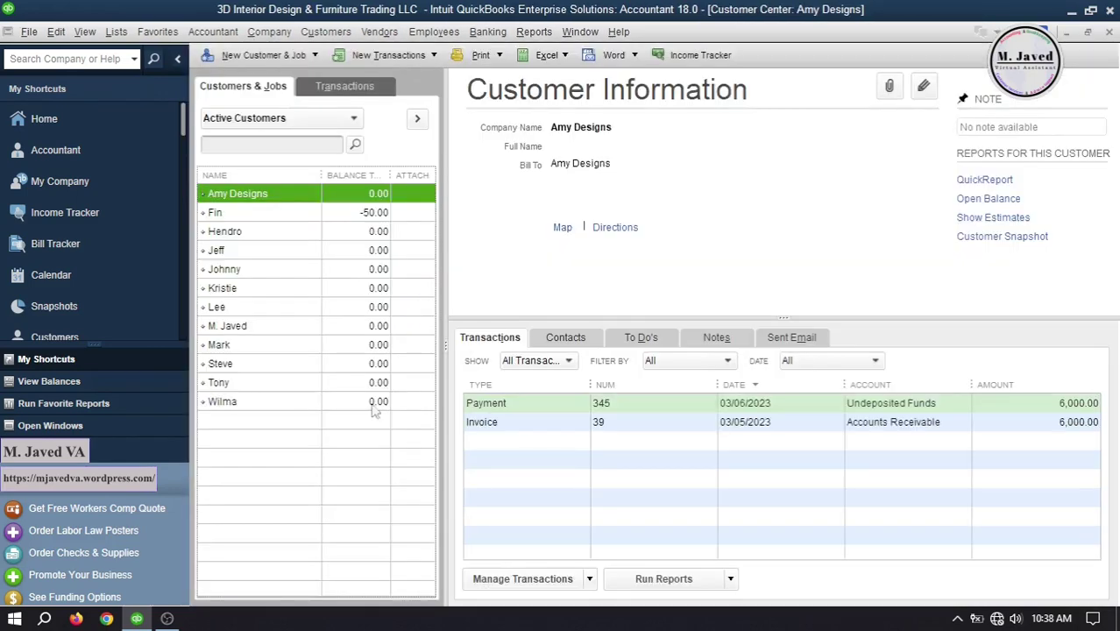
left_click(283, 214)
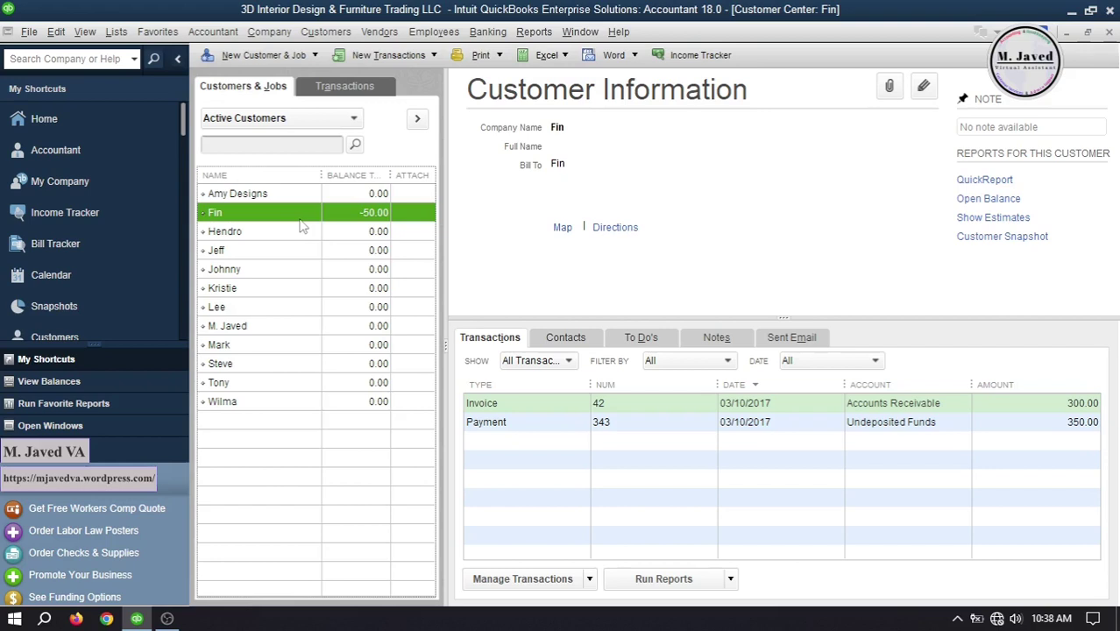
Show the selected customer's transactions as Balance Details, and close the Customer Center
left_click(544, 361)
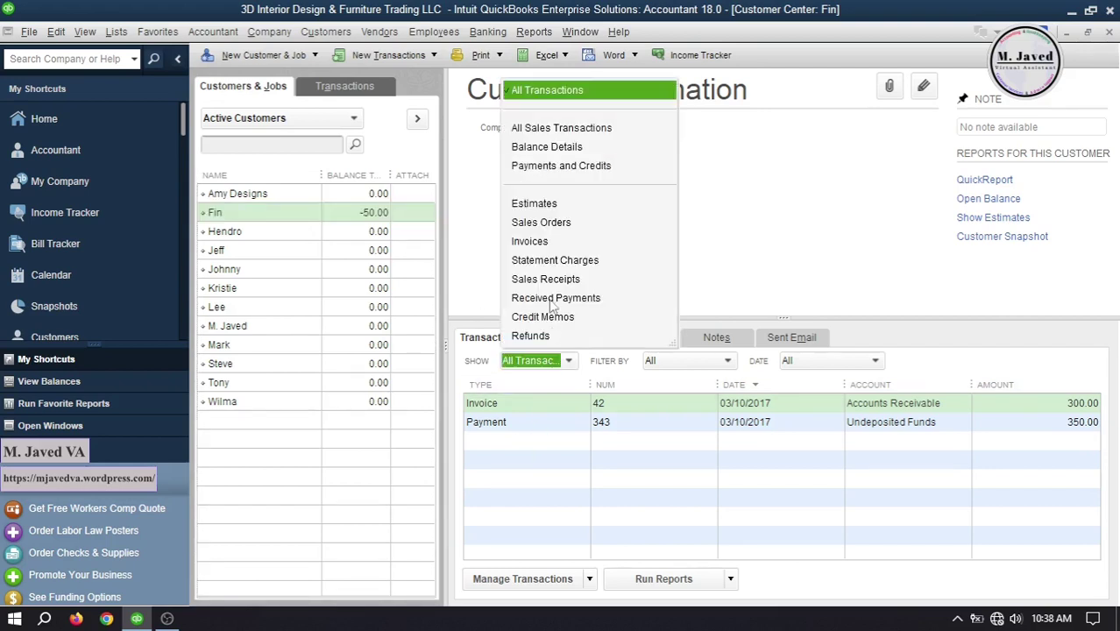
left_click(537, 148)
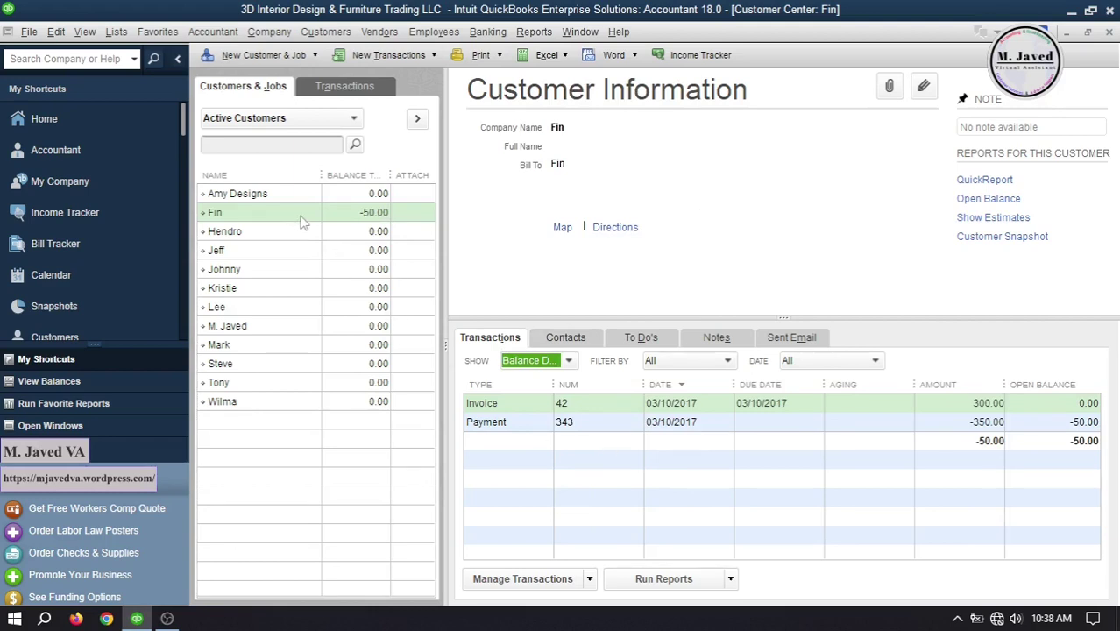
key("Escape")
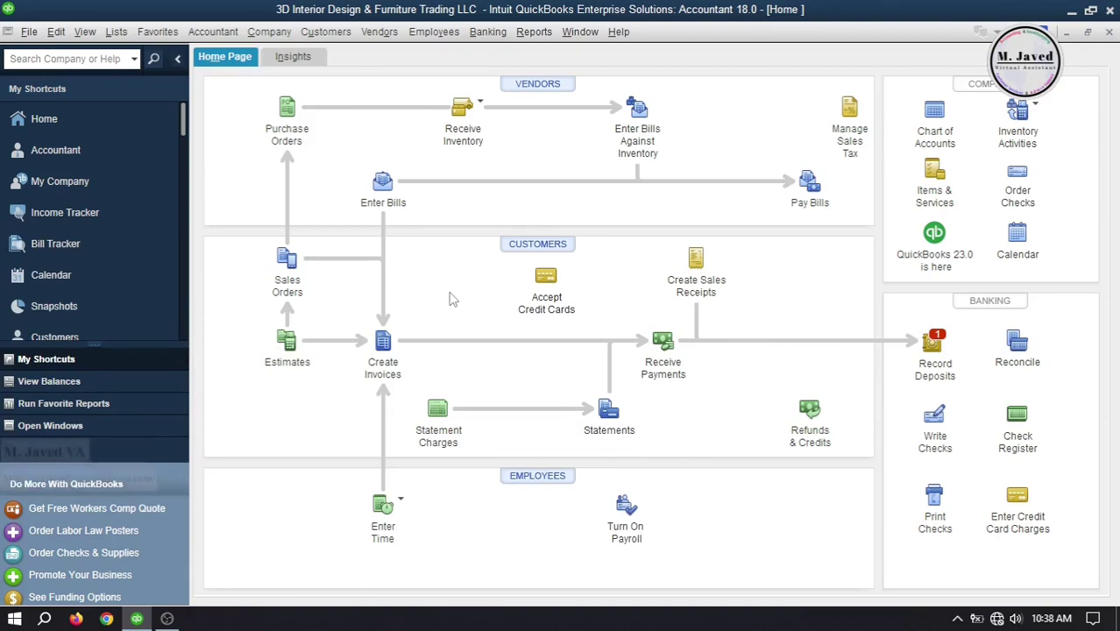
Record a customer payment of 100 from the same customer by check number 346, dated 03/11/2017, and save and close it
left_click(666, 342)
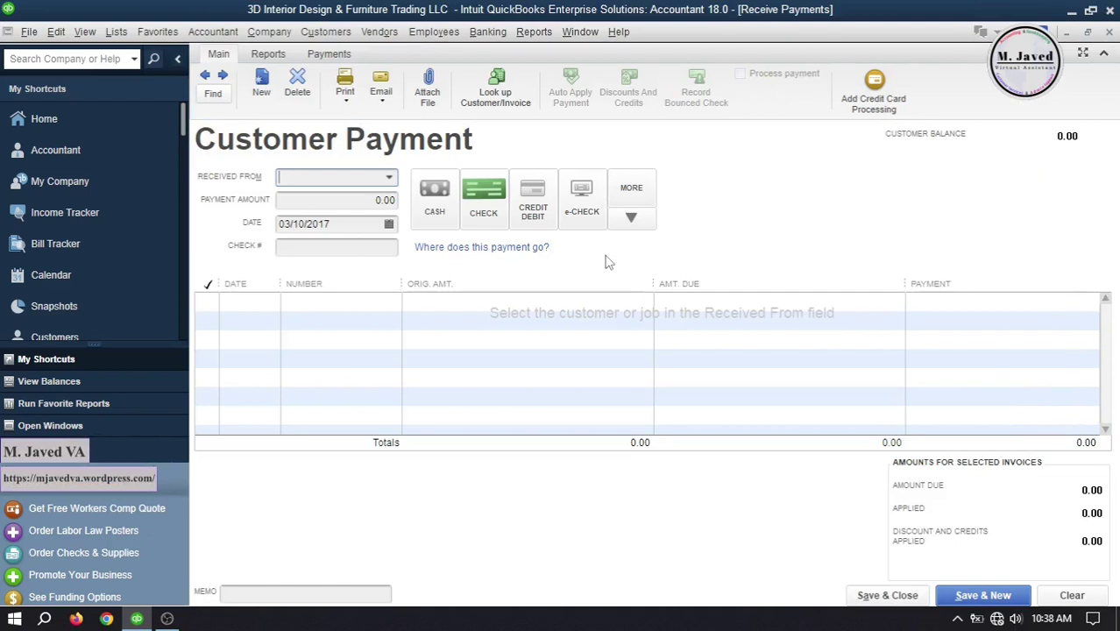
left_click(486, 208)
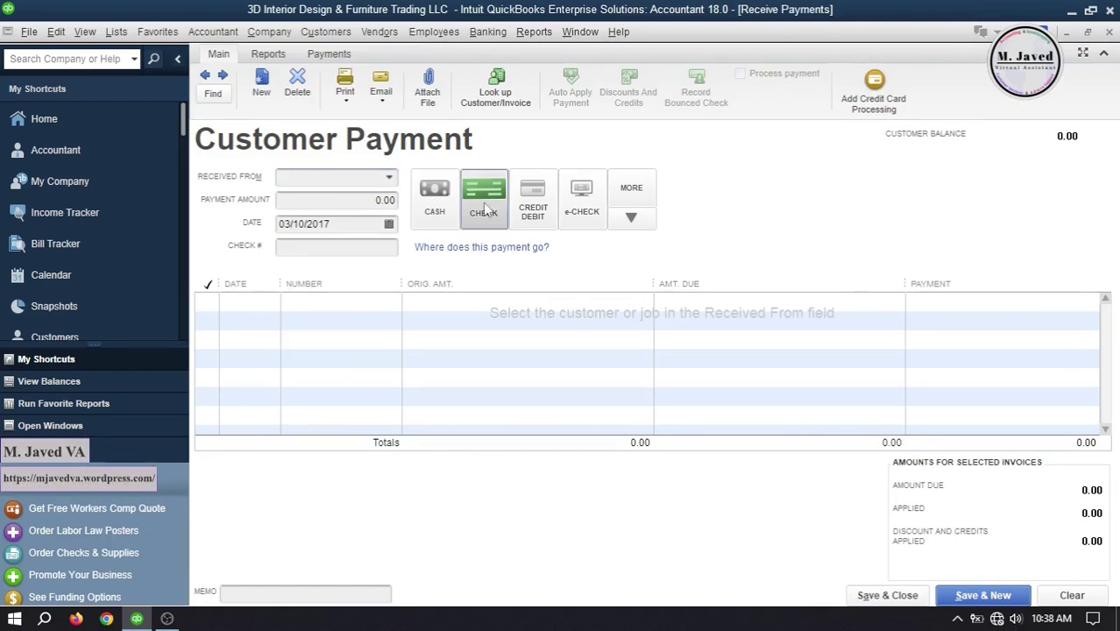
left_click(389, 179)
left_click(345, 257)
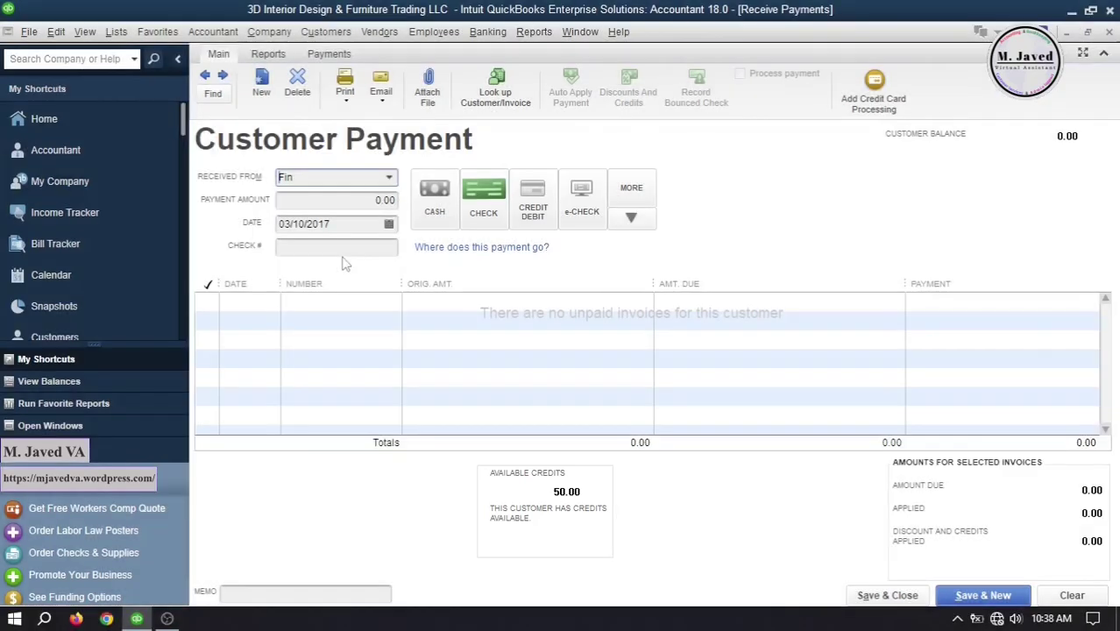
left_click(355, 199)
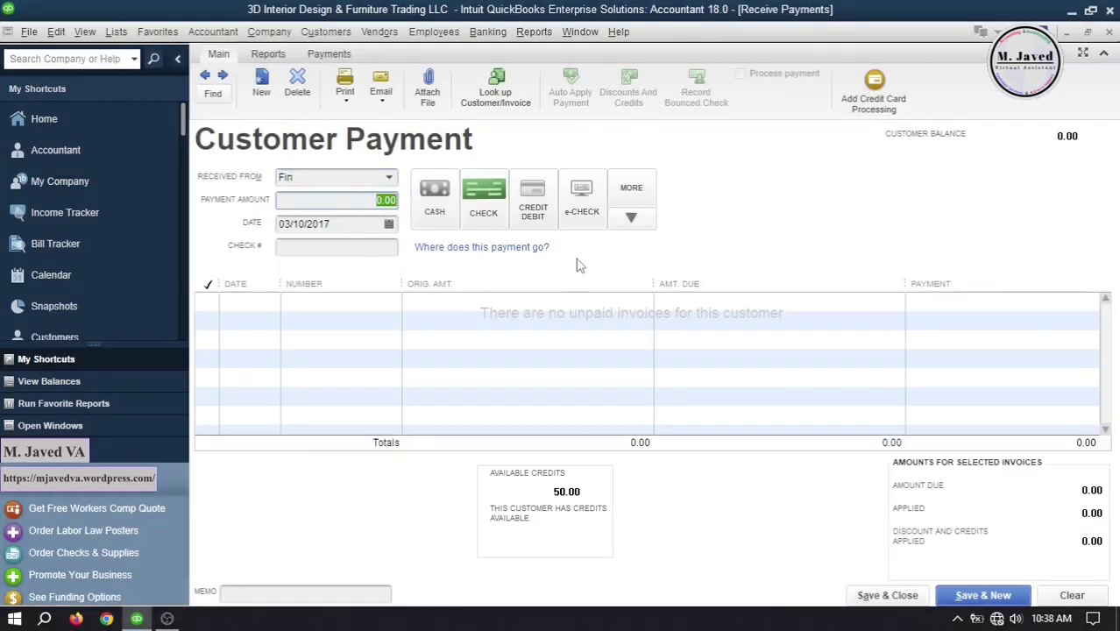
type("100")
left_click(389, 224)
left_click(396, 308)
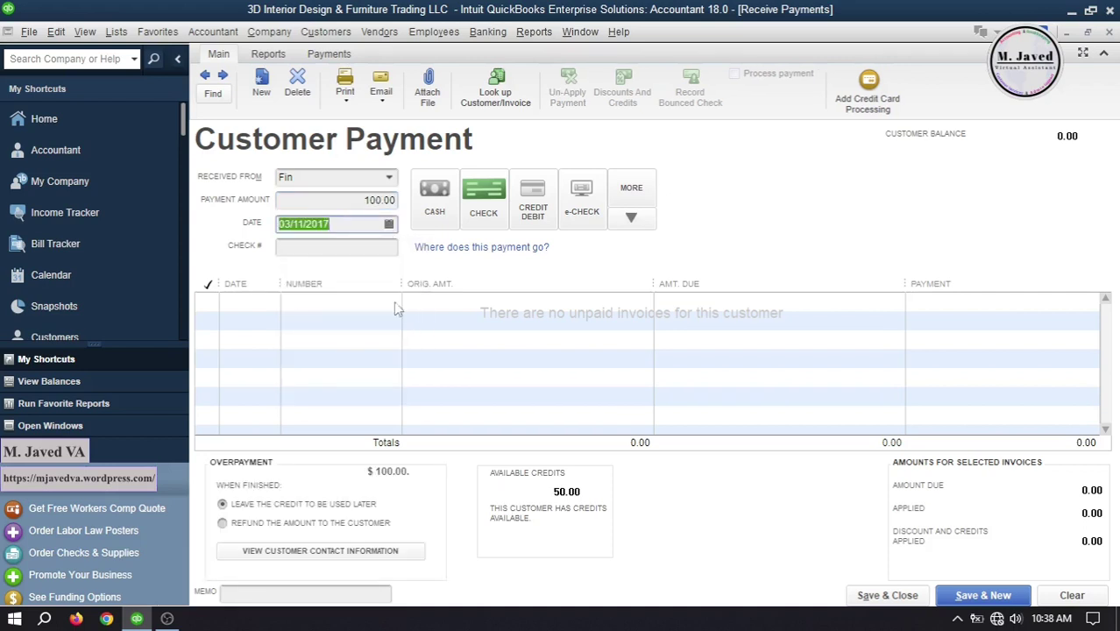
left_click(335, 248)
type("346")
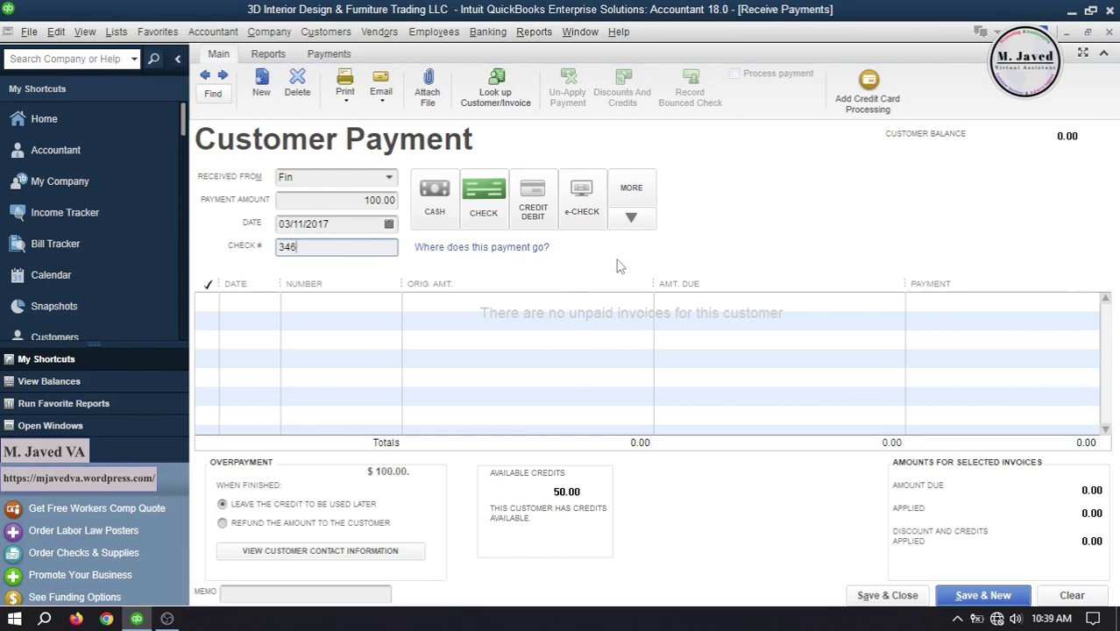
left_click(874, 596)
left_click(575, 240)
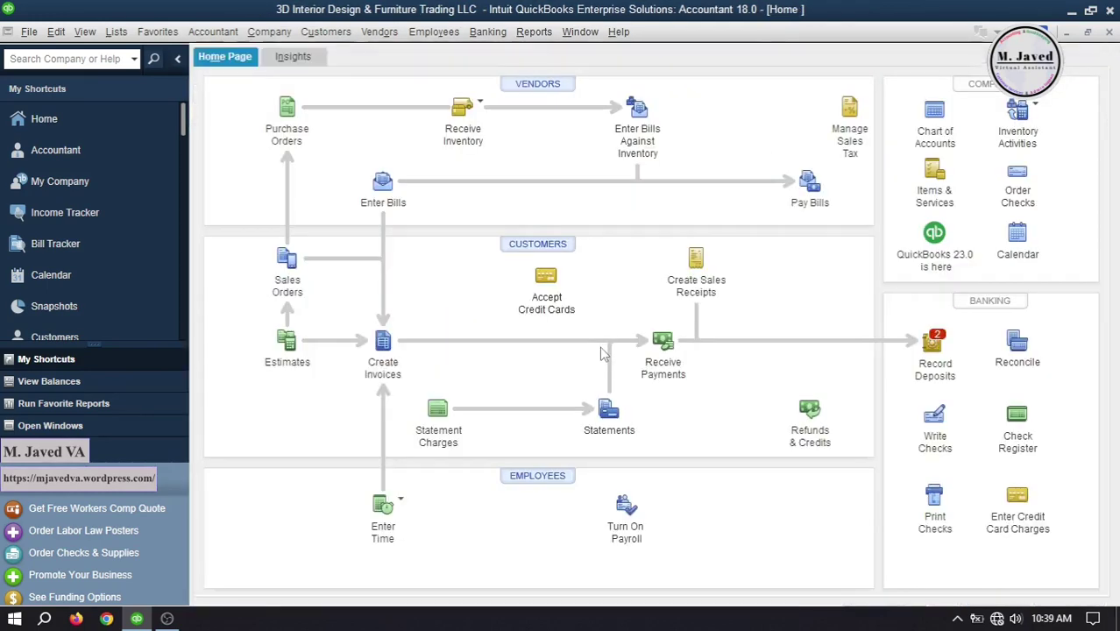
Deposit the 100.00 payment made by check 346 into BoN Checking 99, and save and close the deposit
left_click(932, 342)
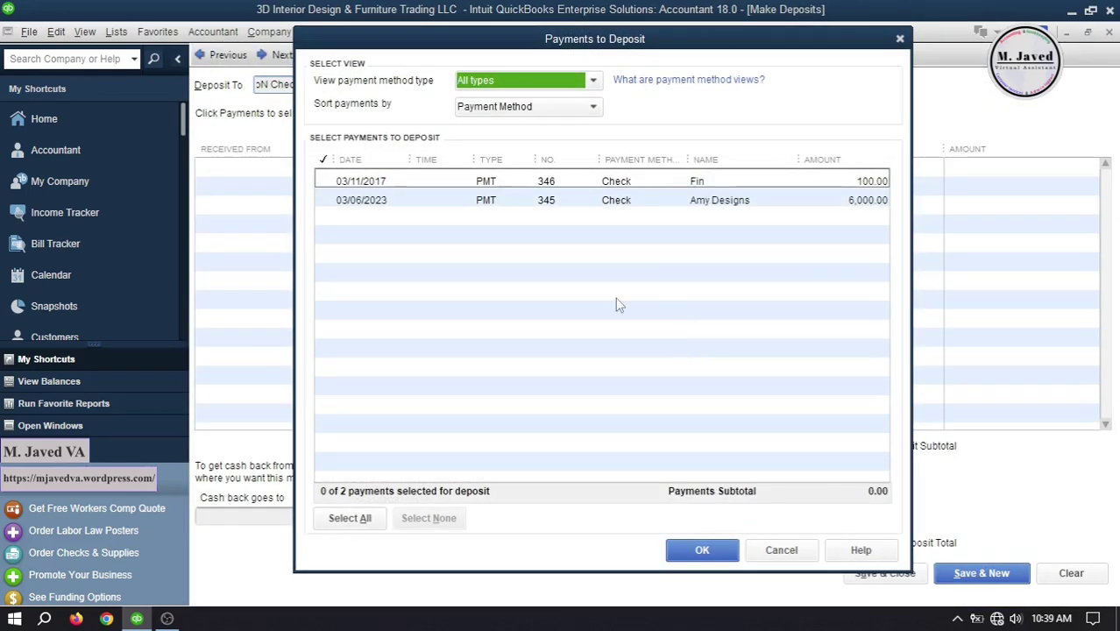
left_click(637, 184)
left_click(704, 551)
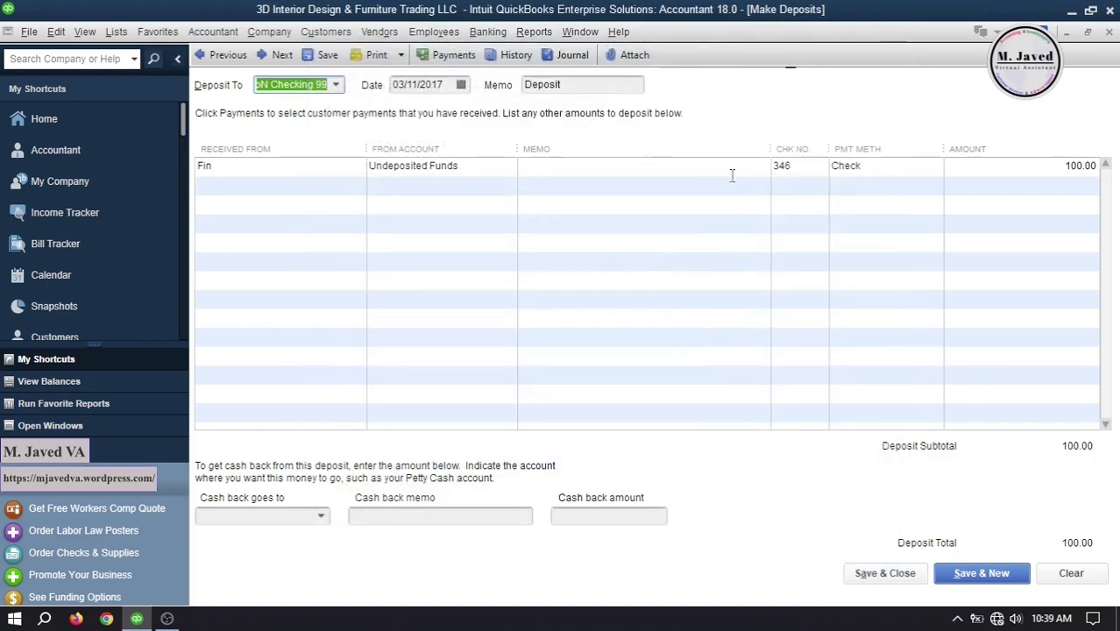
left_click(337, 84)
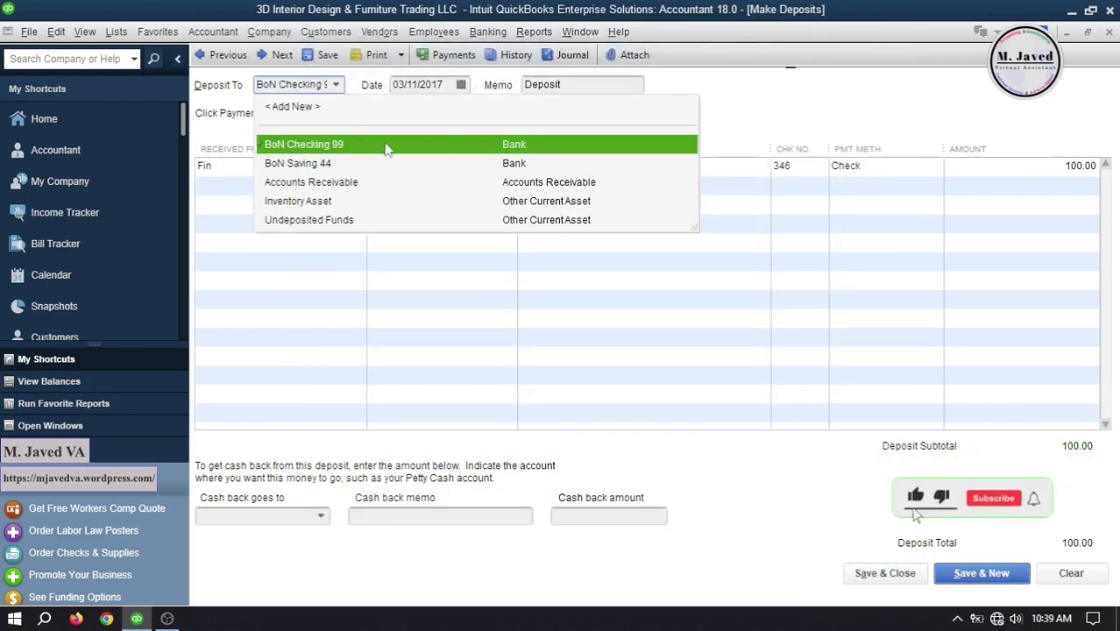
key("Tab")
key("alt+Down")
key("Escape")
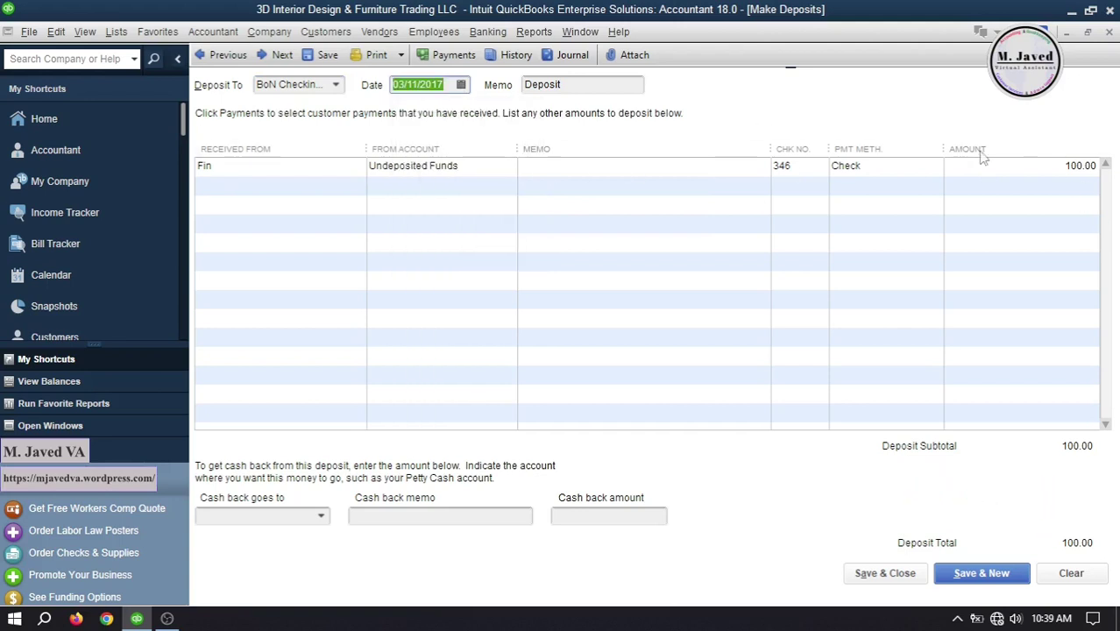
left_click(886, 572)
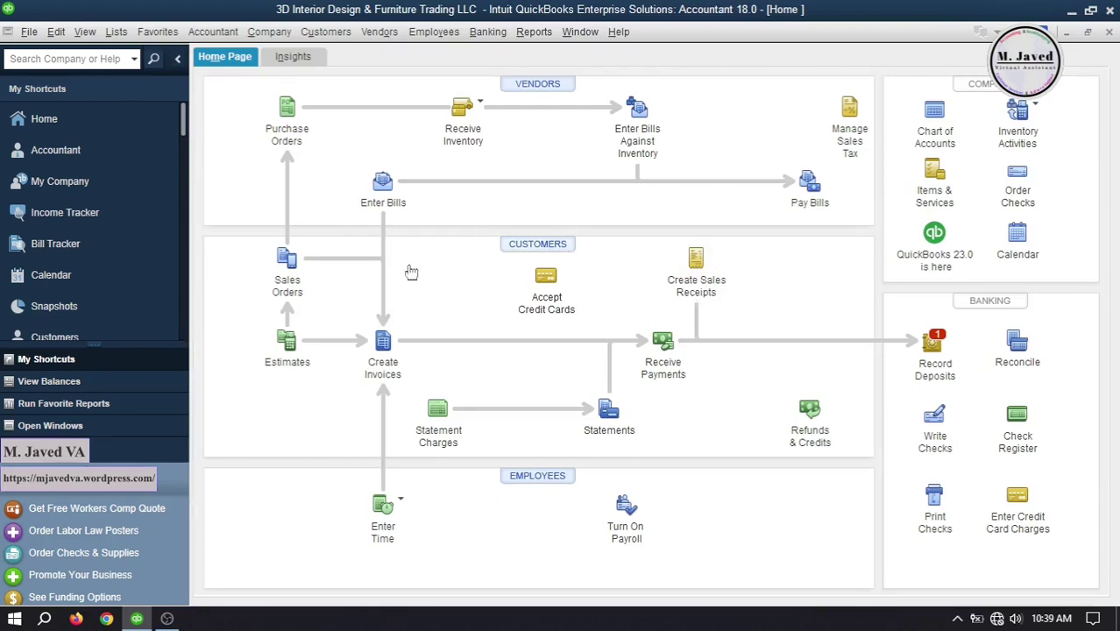
Review the same customer's updated balance and payments in the Customer Center, and close it
key("ctrl+j")
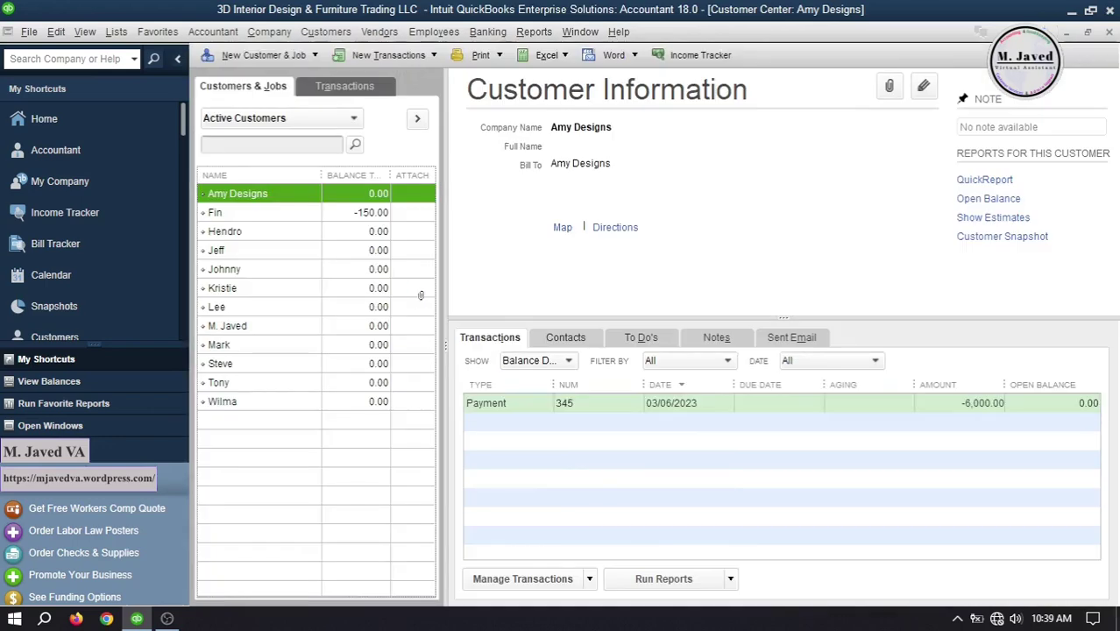
left_click(302, 215)
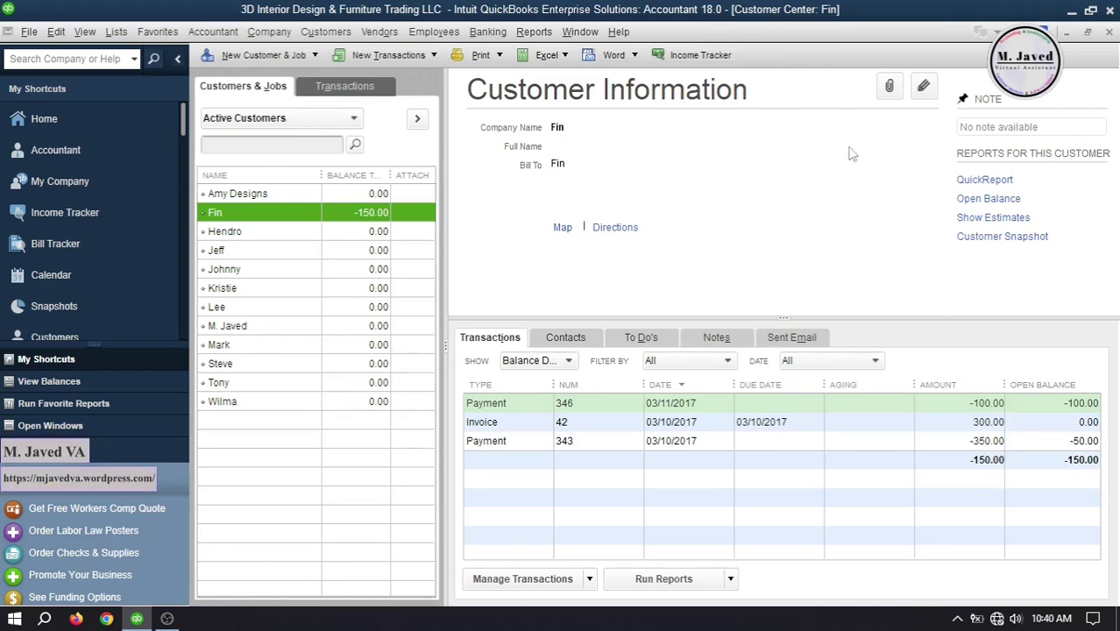
left_click(1109, 32)
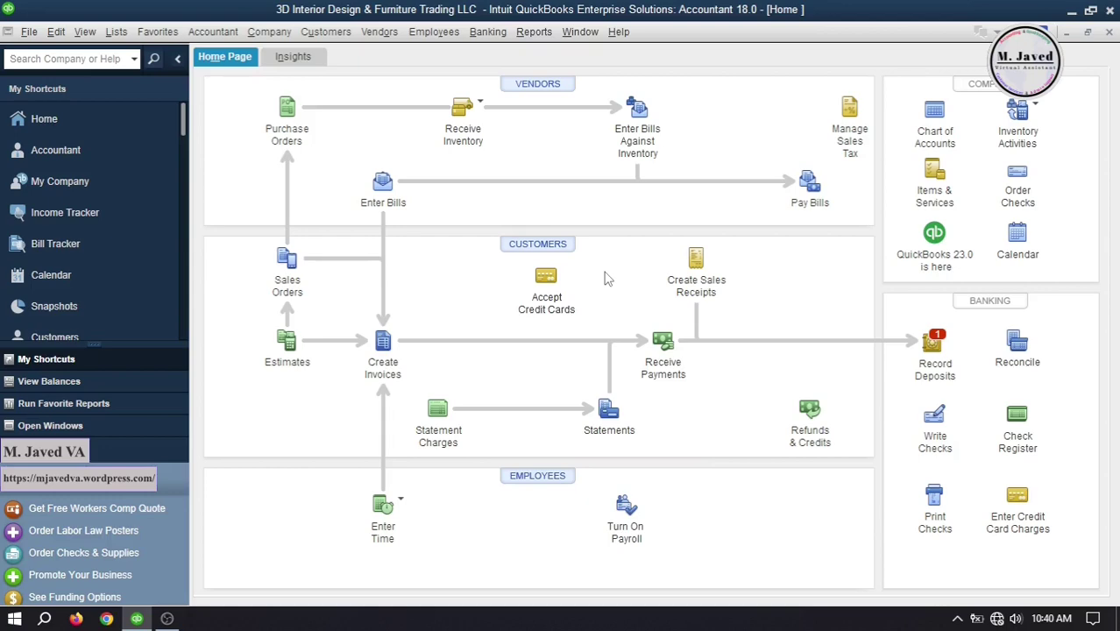
Check the customer's available credits and the deposit options in a blank customer payment, and clear and close it unsaved
left_click(662, 346)
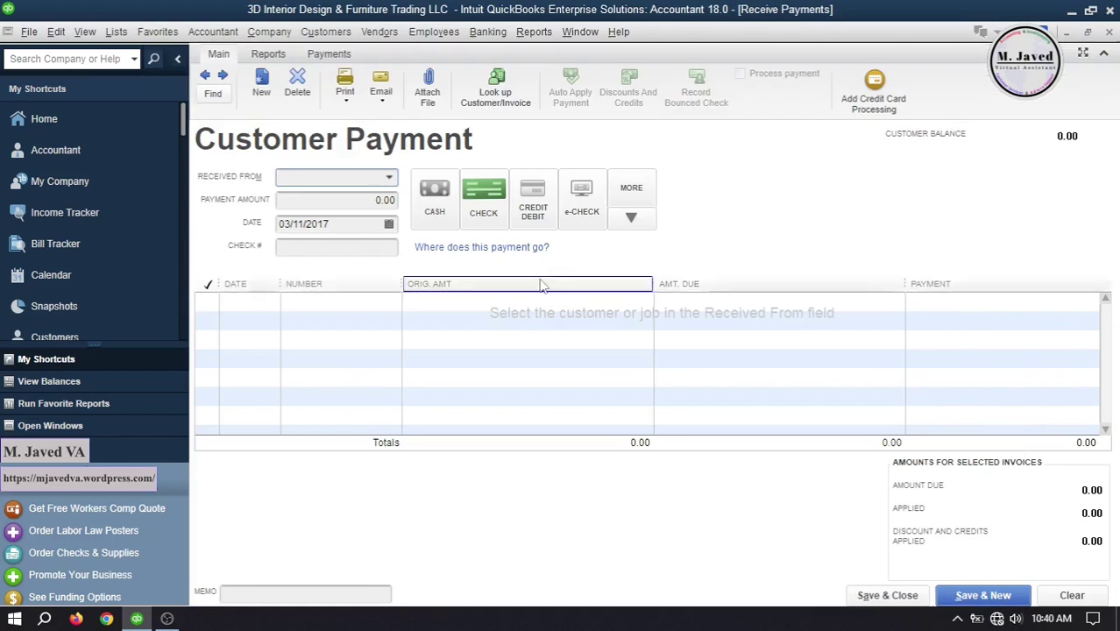
left_click(388, 178)
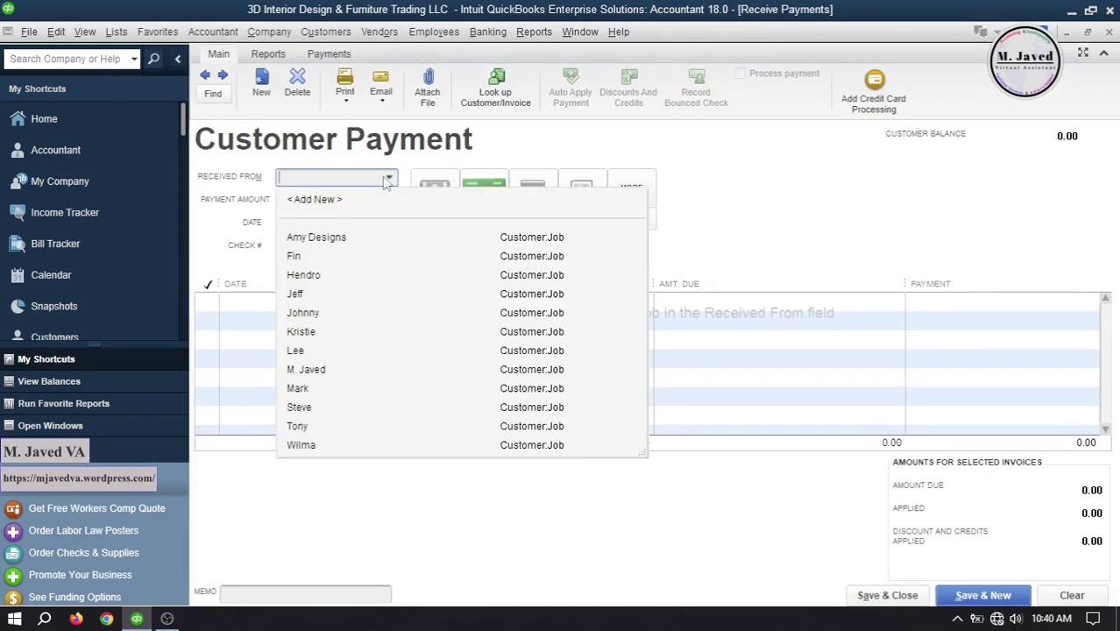
left_click(323, 260)
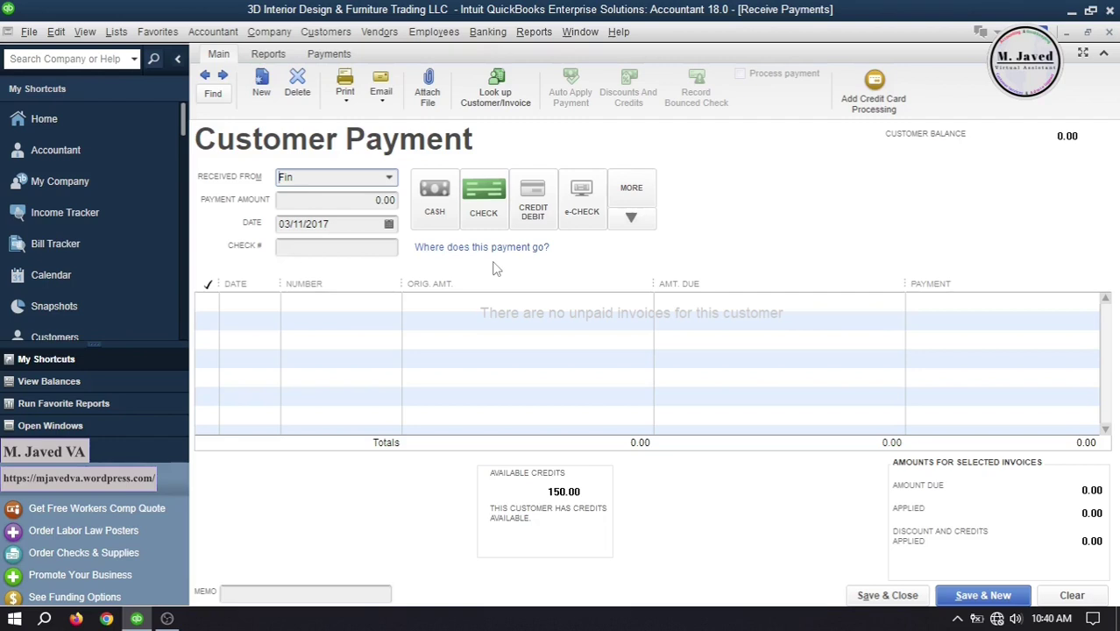
left_click(1071, 596)
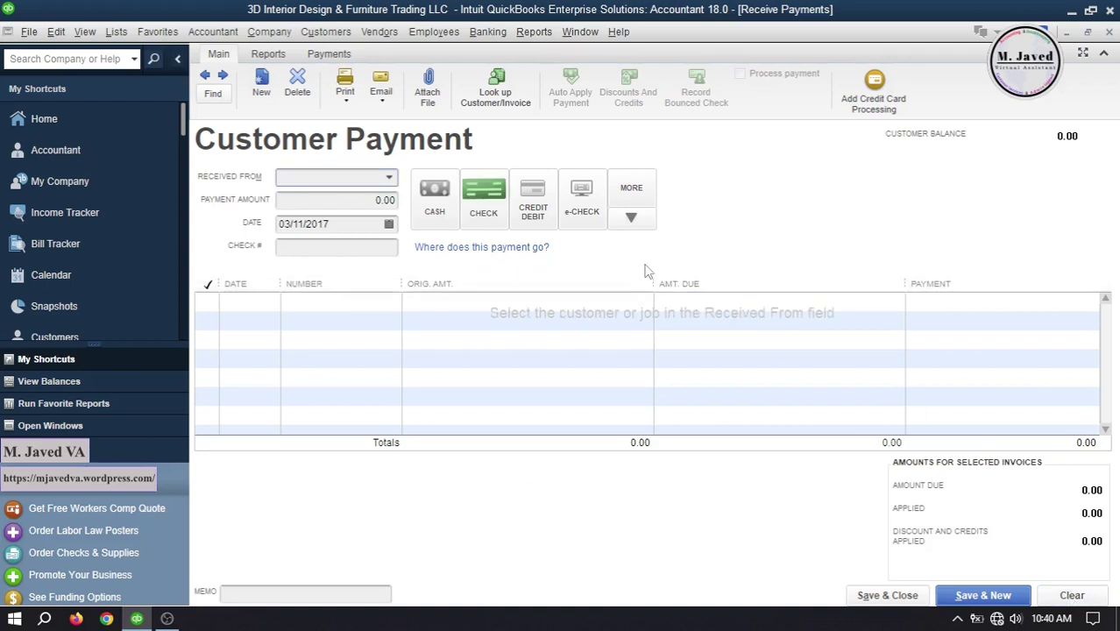
left_click(1110, 32)
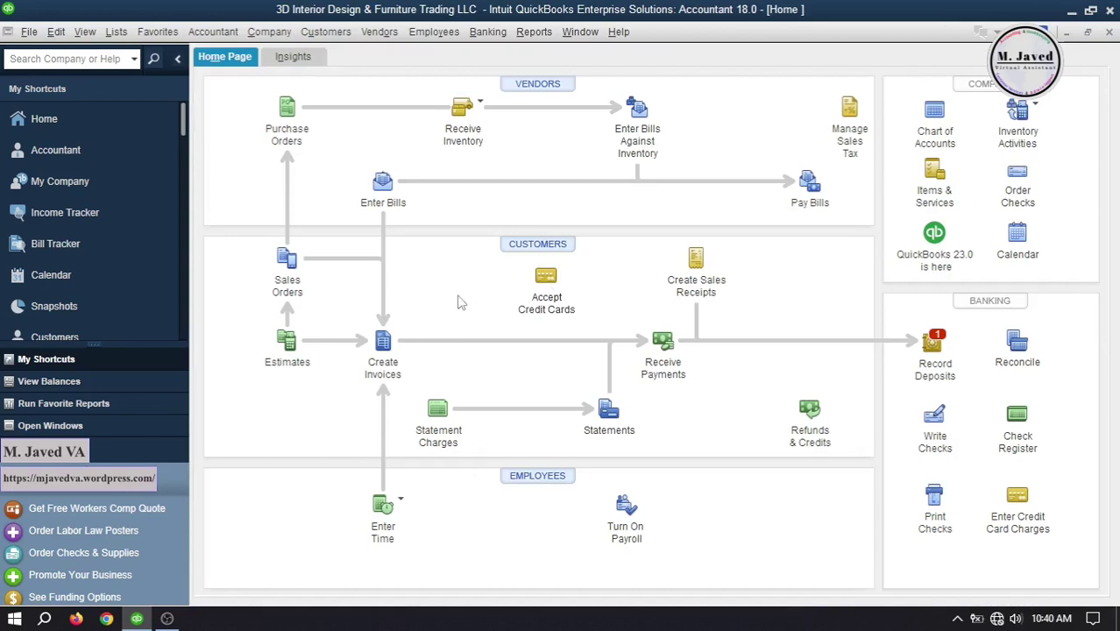
Turn off "Use Undeposited Funds as a default deposit to account" in the company preferences for Payments
left_click(56, 34)
left_click(85, 263)
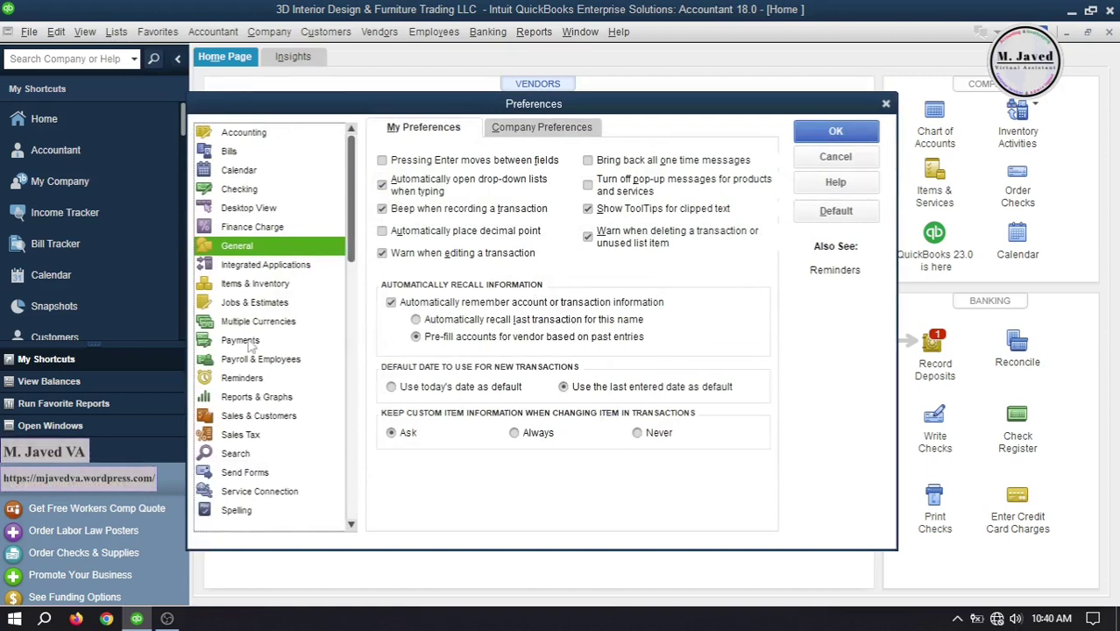
left_click(245, 341)
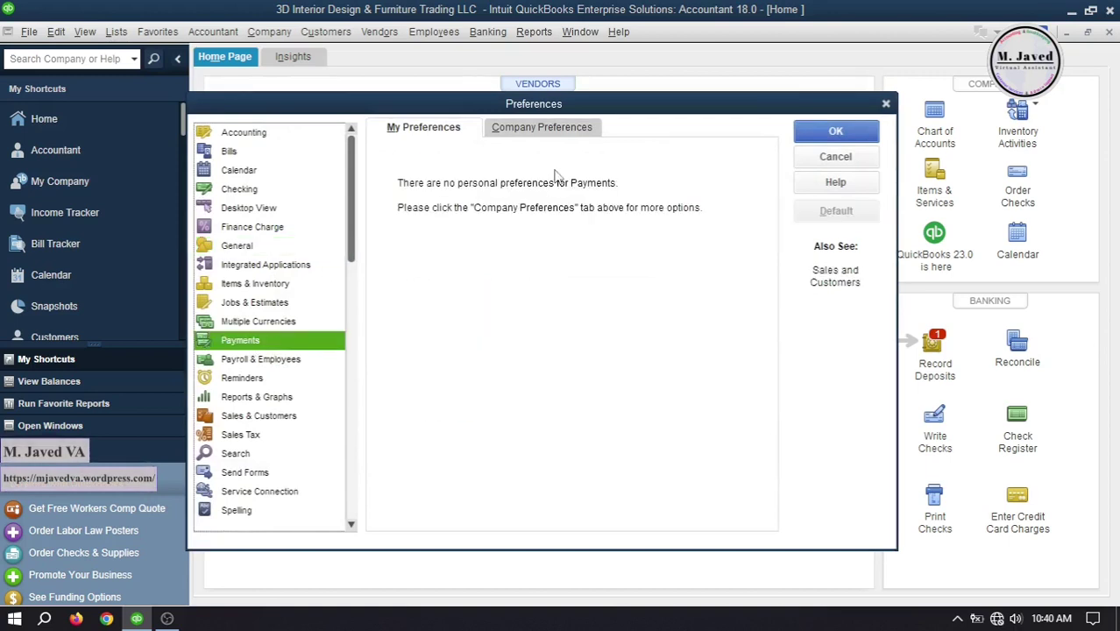
left_click(566, 127)
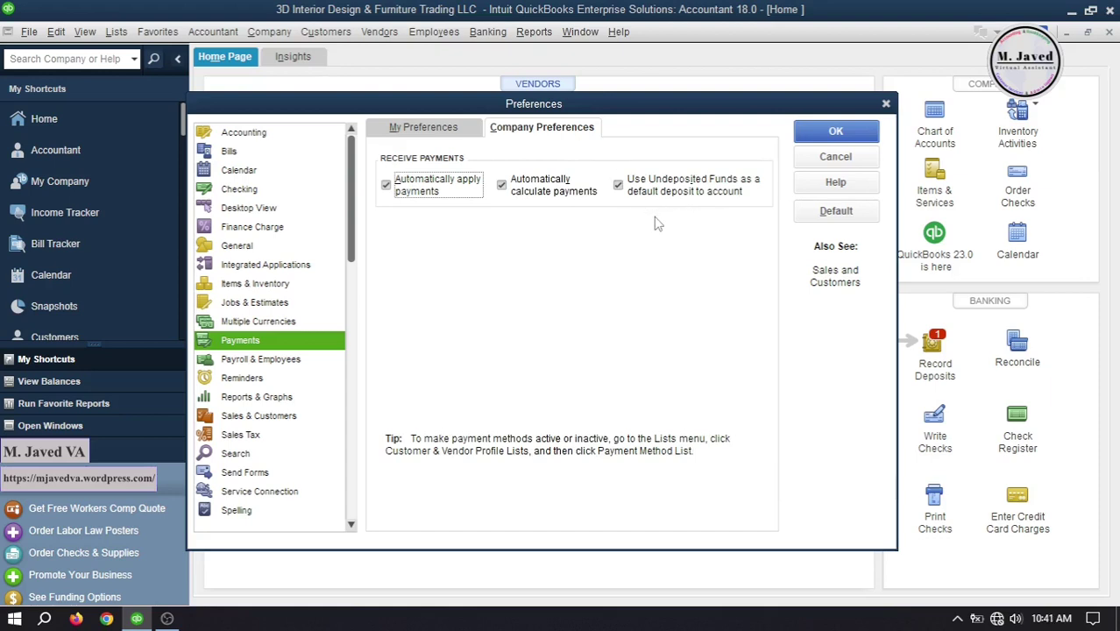
left_click(620, 186)
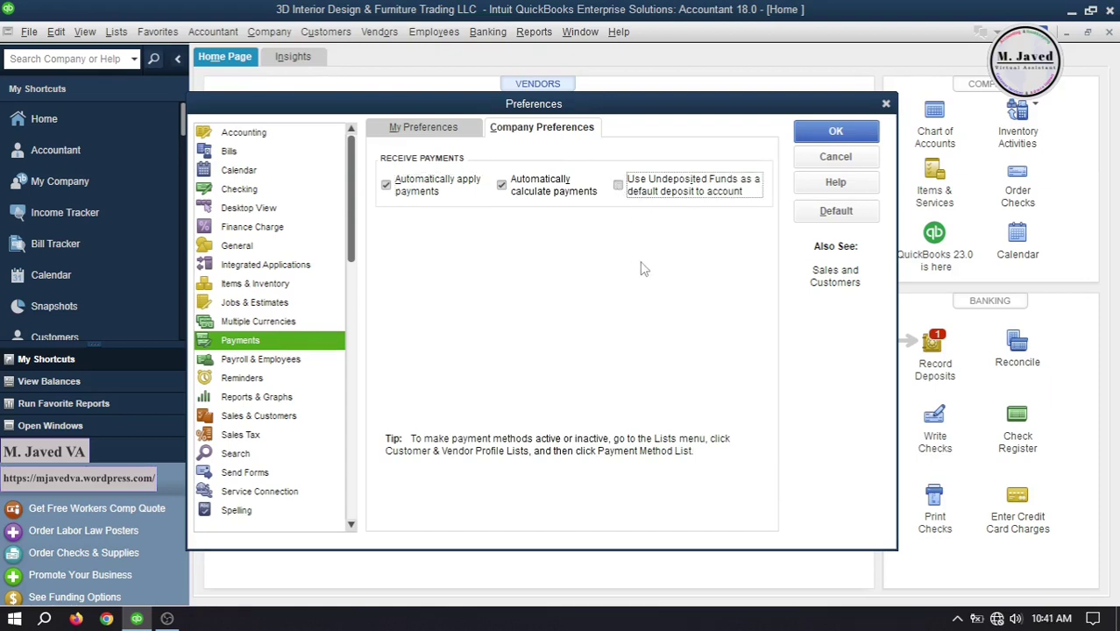
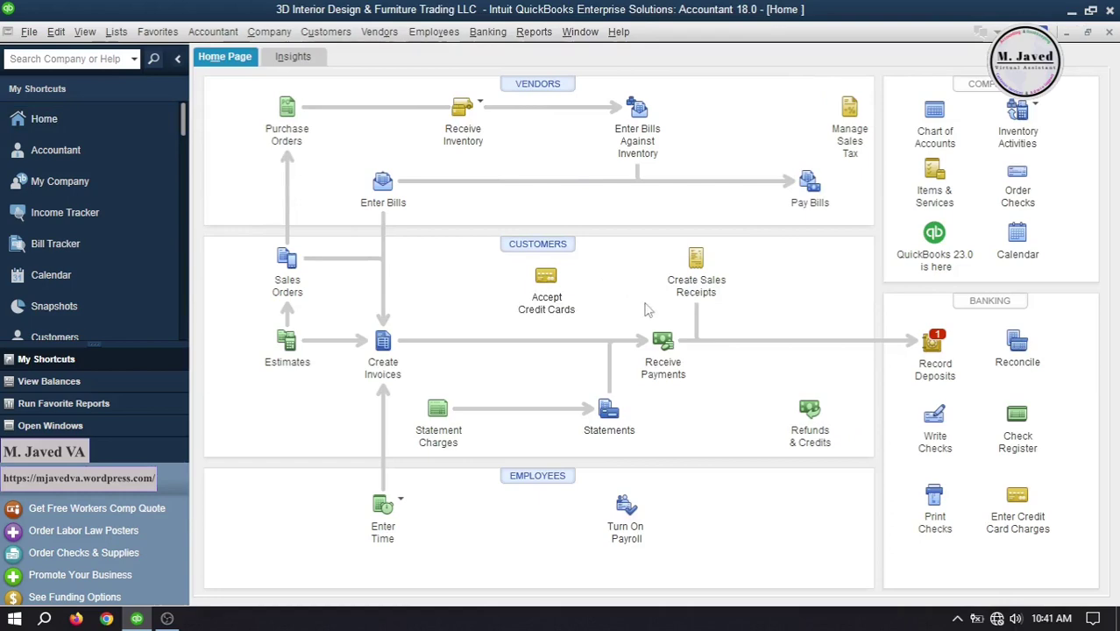
Start a new customer payment from the same customer with check as the payment method and an amount of 150
left_click(666, 343)
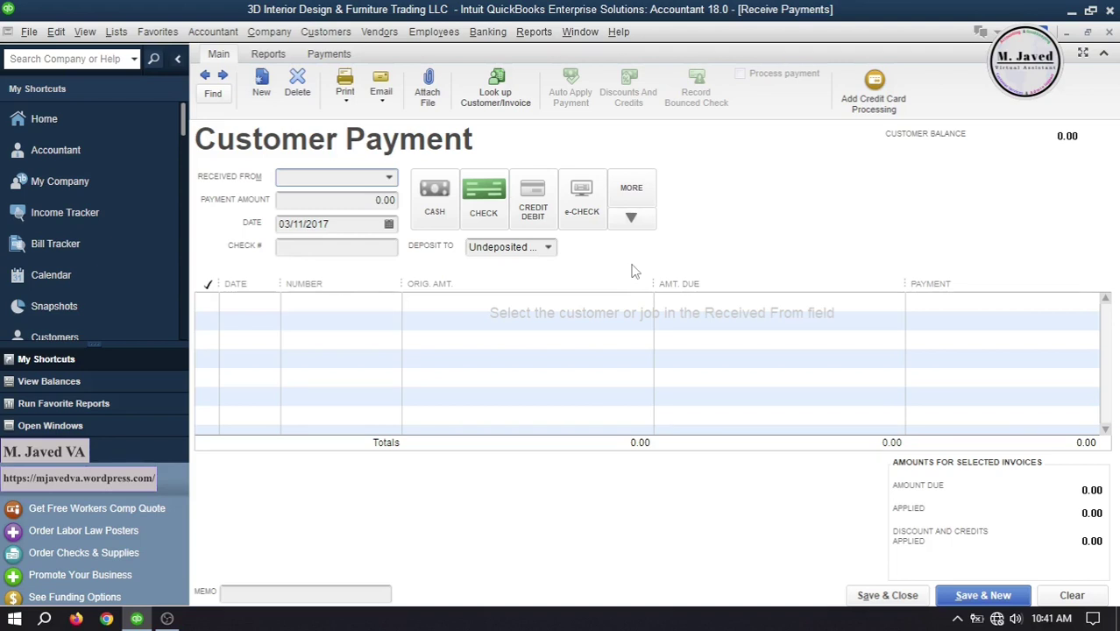
left_click(390, 179)
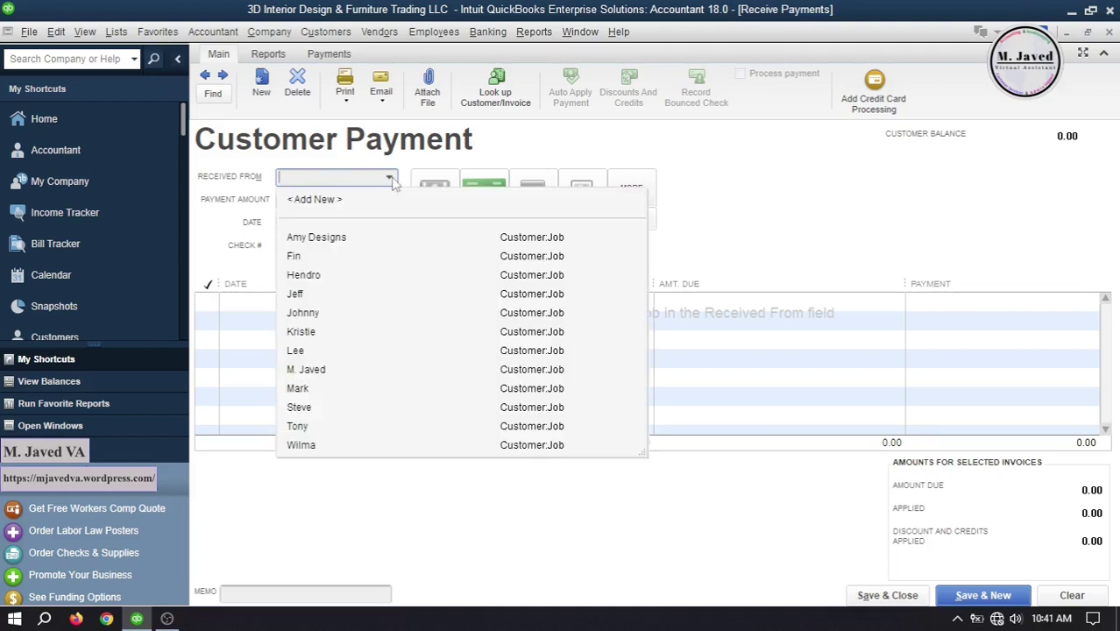
left_click(380, 259)
left_click(493, 214)
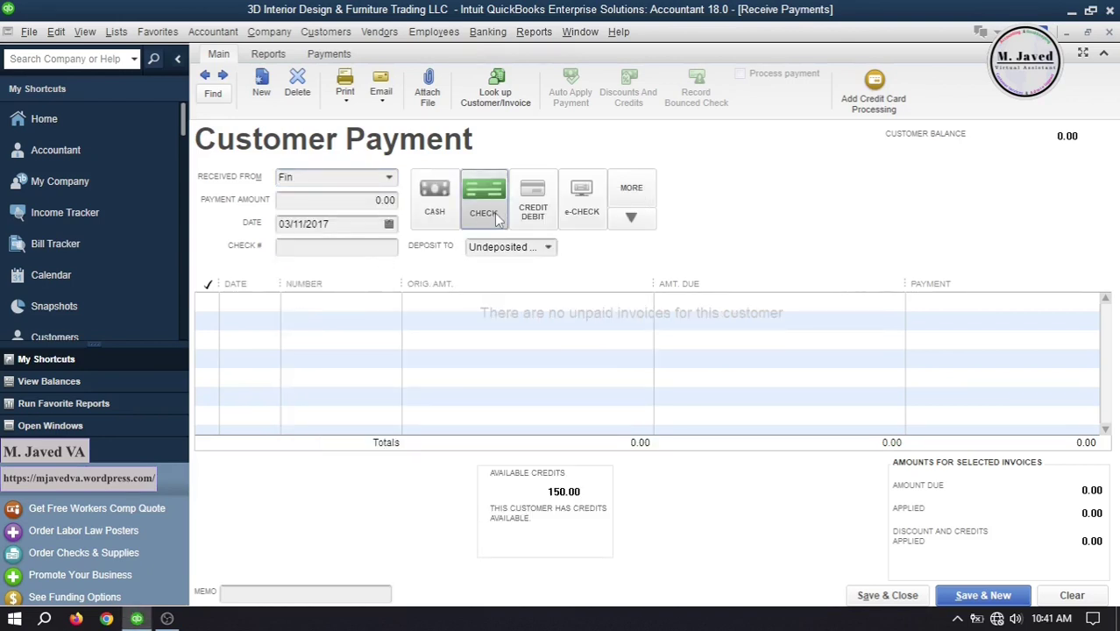
left_click(440, 213)
left_click(488, 213)
key("Tab")
type("1")
double_click(393, 200)
key("BackSpace")
type("150")
Date the payment 03/12/2017, enter check number 376, and set it to deposit to BoN Checking 99
left_click(388, 224)
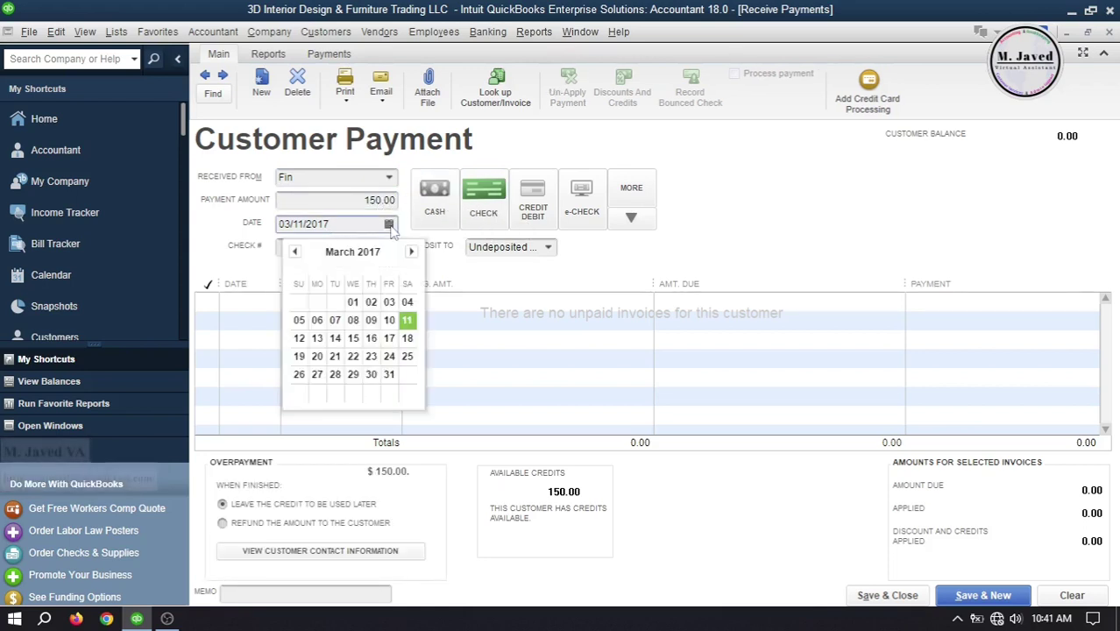
left_click(298, 335)
left_click(327, 248)
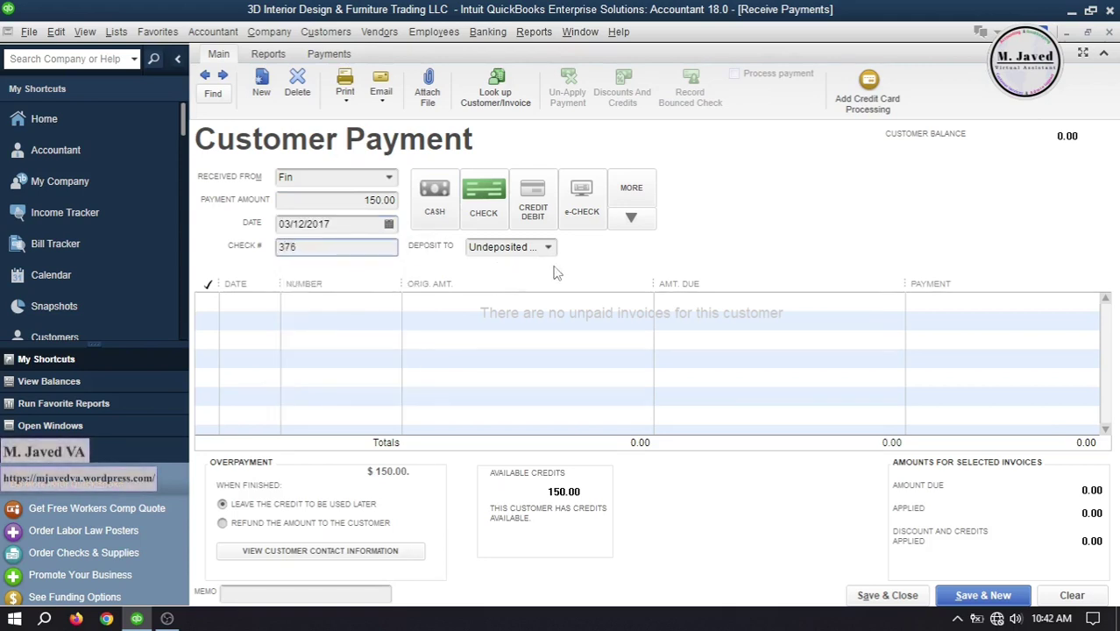
left_click(550, 249)
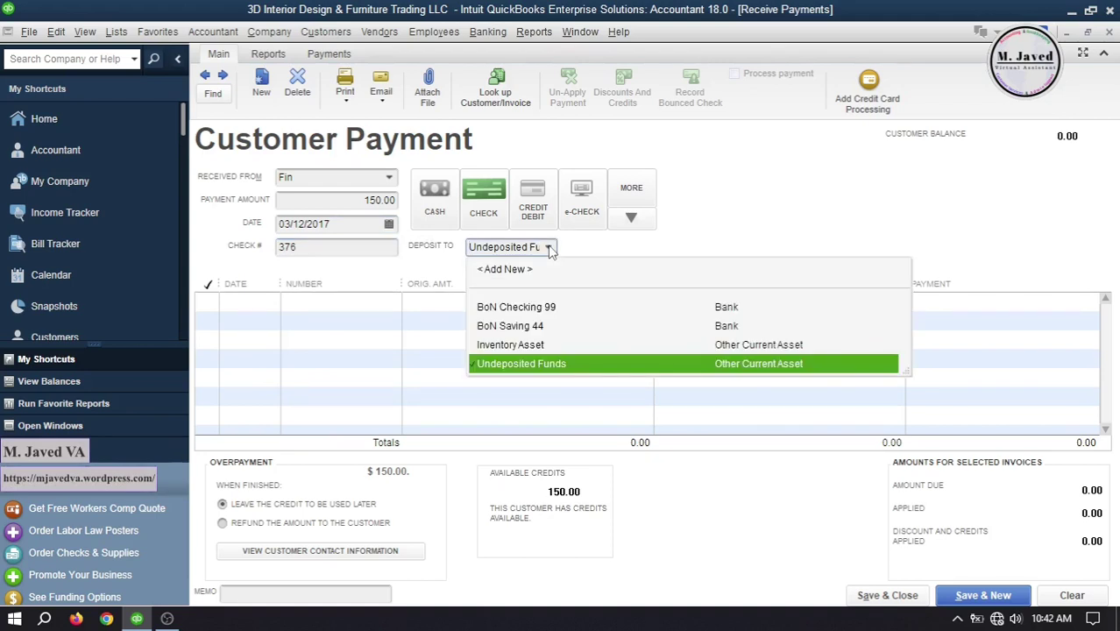
left_click(580, 308)
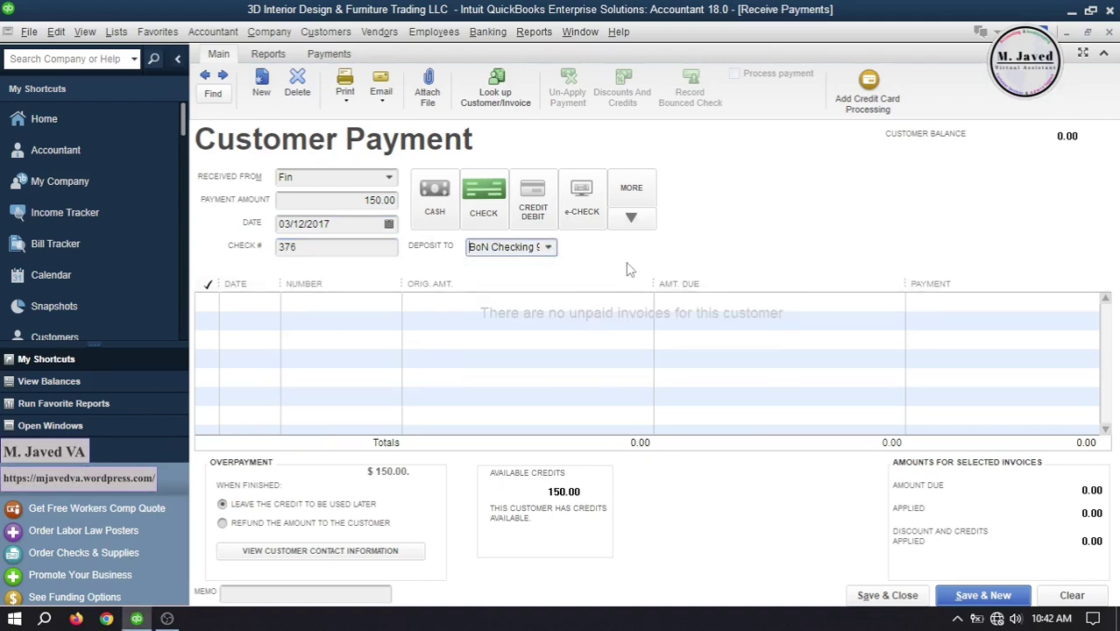
Save and close the payment, leaving the overpayment as customer credit, and check the payments waiting to be deposited
left_click(887, 596)
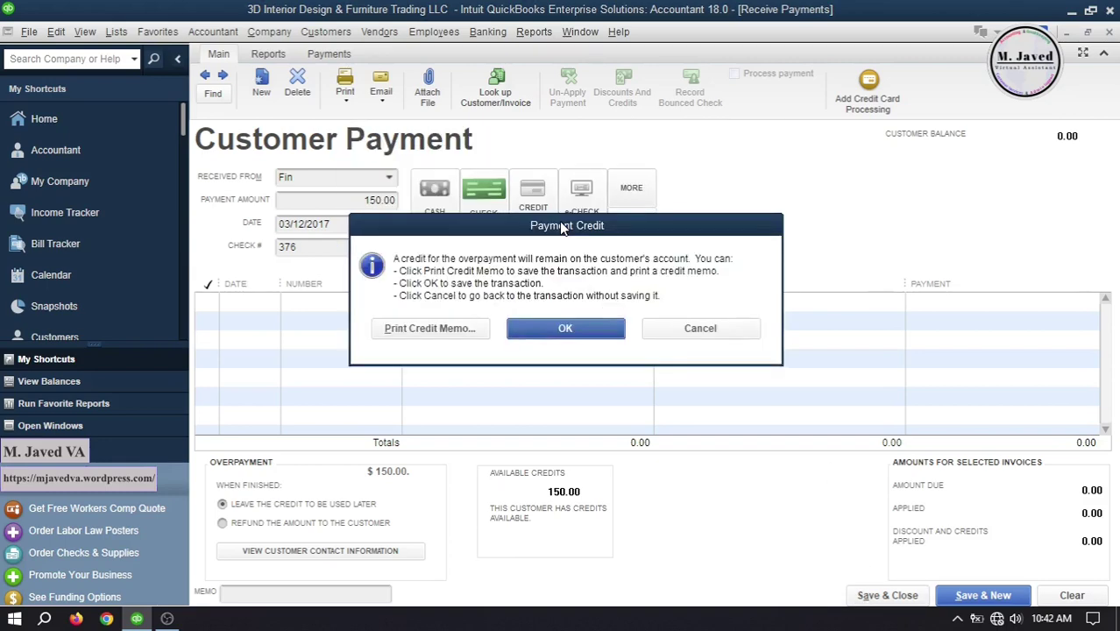
left_click(566, 381)
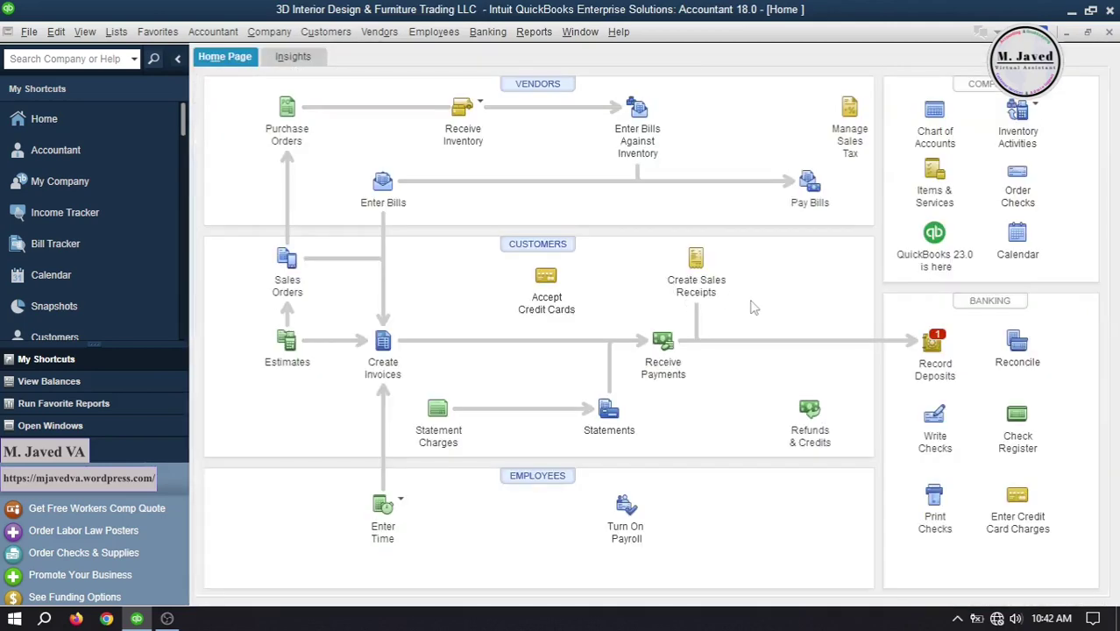
left_click(935, 346)
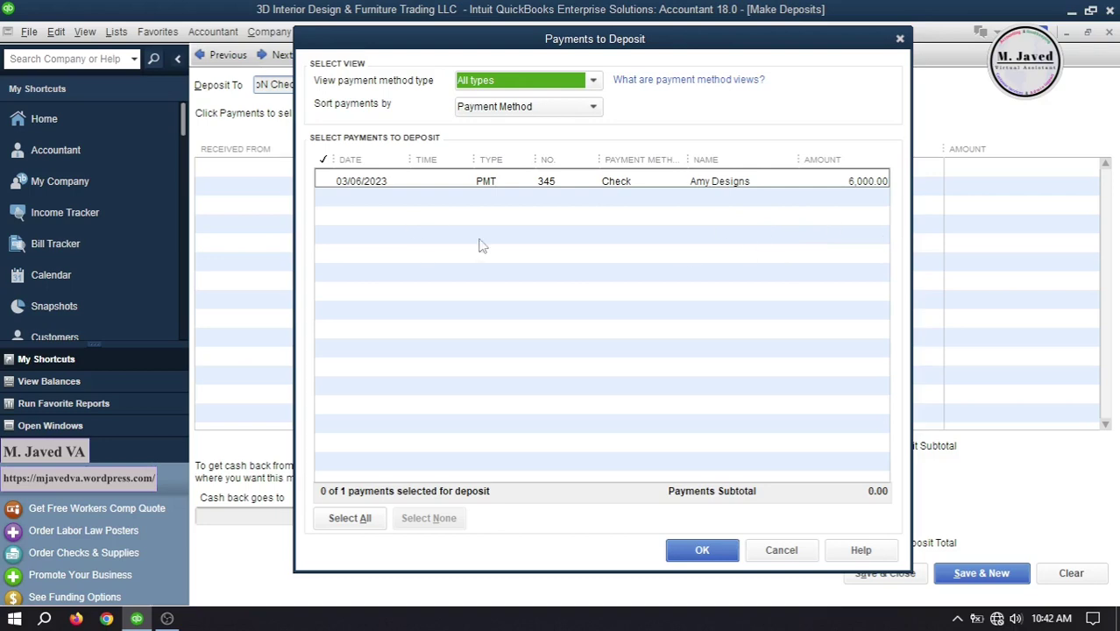
left_click(899, 39)
left_click(1110, 31)
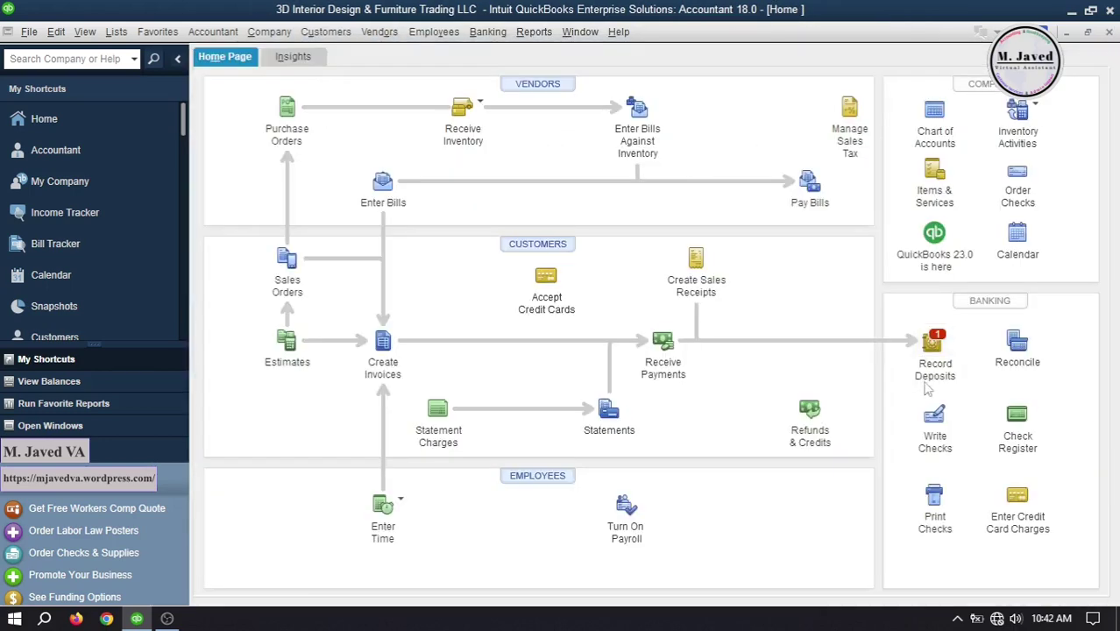
Check the 03/12/2017 customer deposit in the BoN Checking 99 register from the chart of accounts
left_click(936, 114)
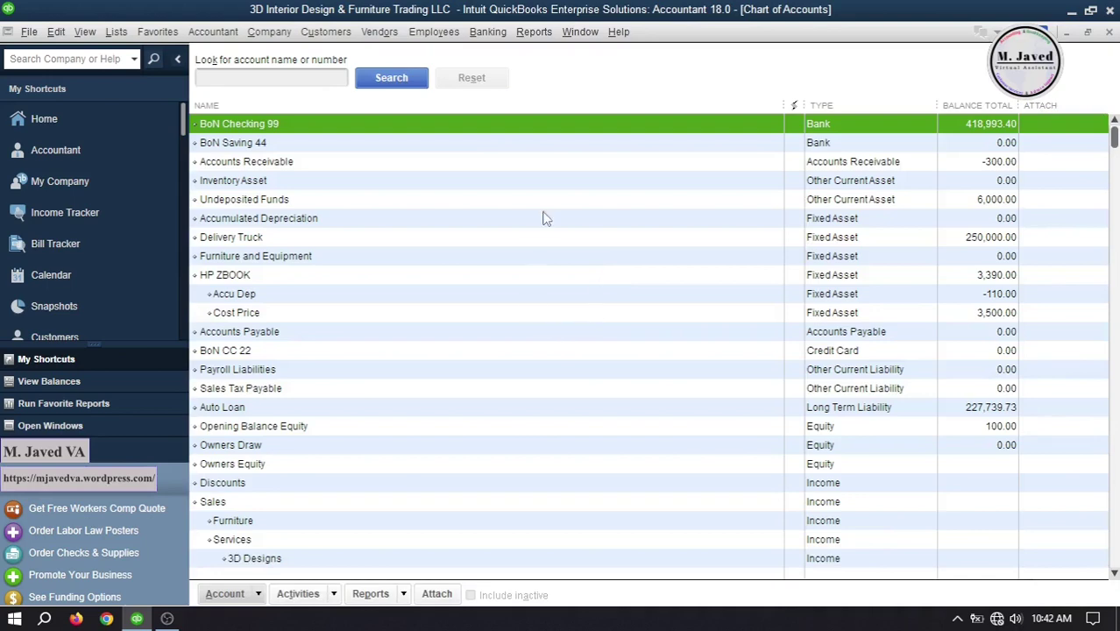
double_click(539, 123)
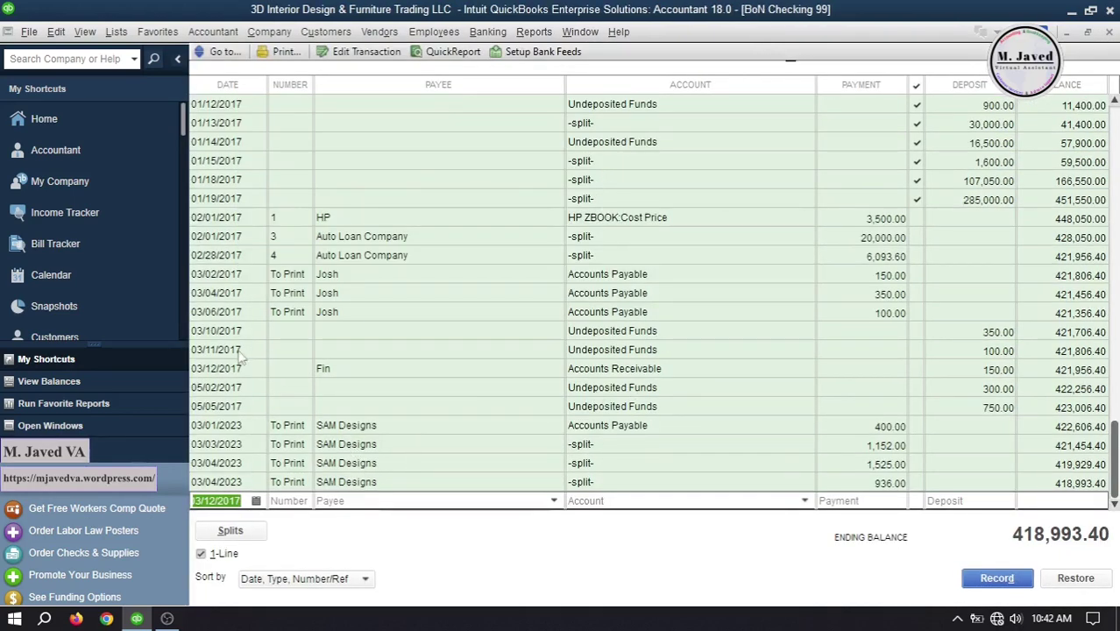
left_click(368, 370)
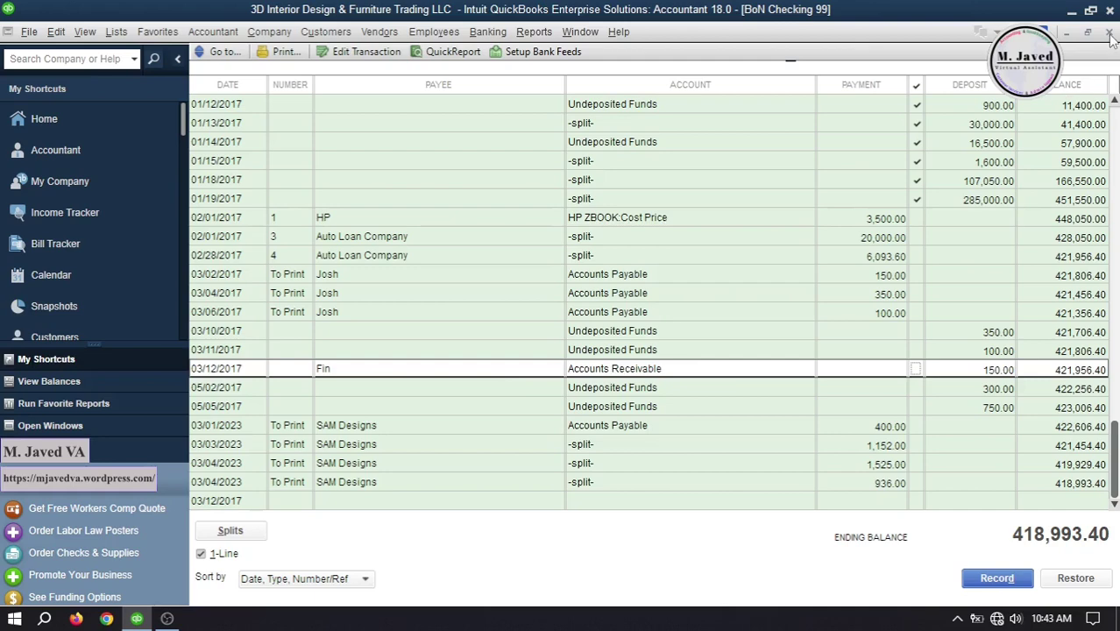
left_click(1109, 37)
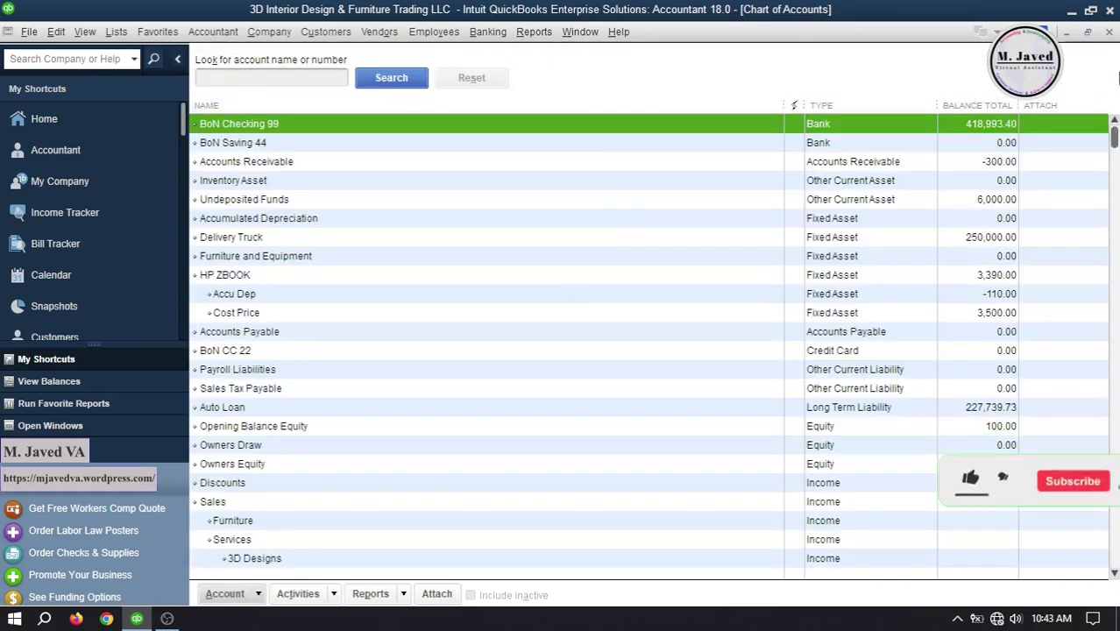
left_click(1109, 35)
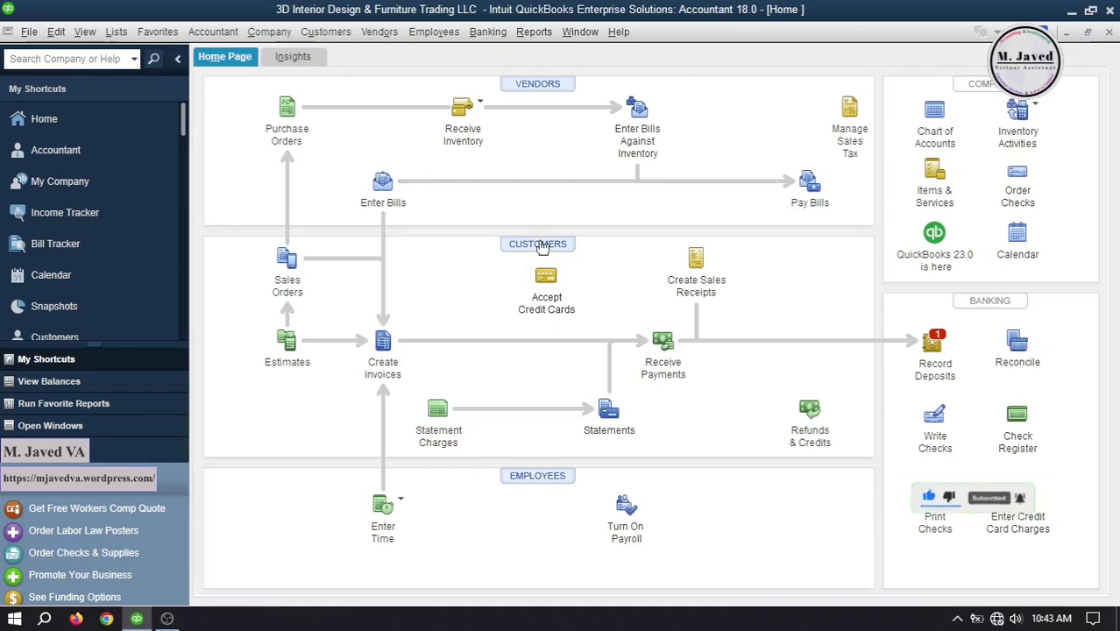
Review the paying customer's balance and transactions in the Customer Center, and return to the home page
left_click(540, 246)
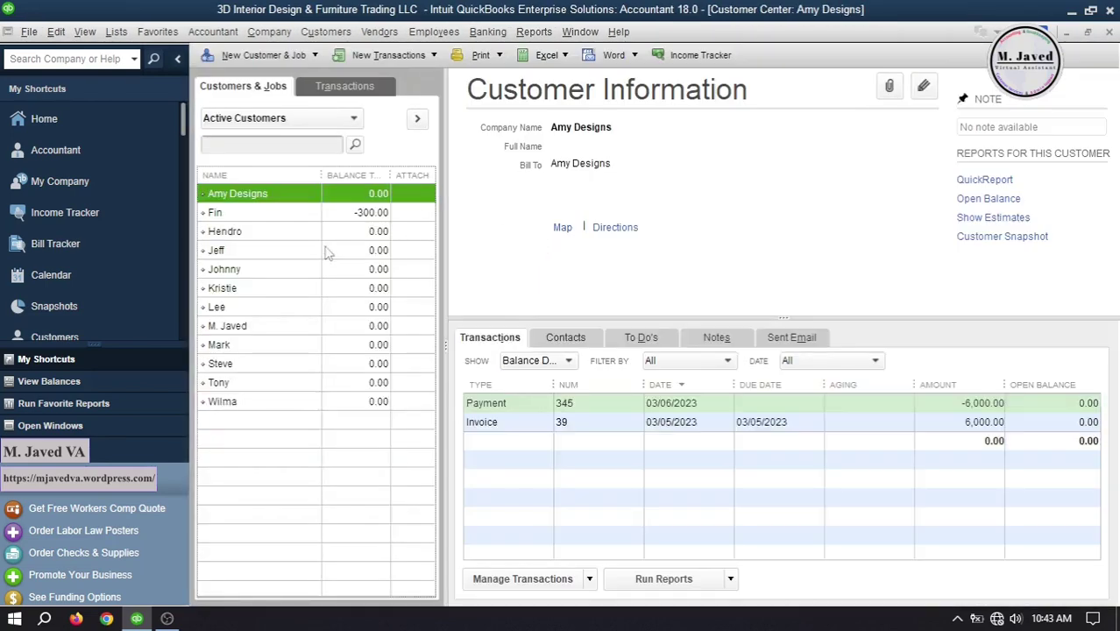
left_click(284, 216)
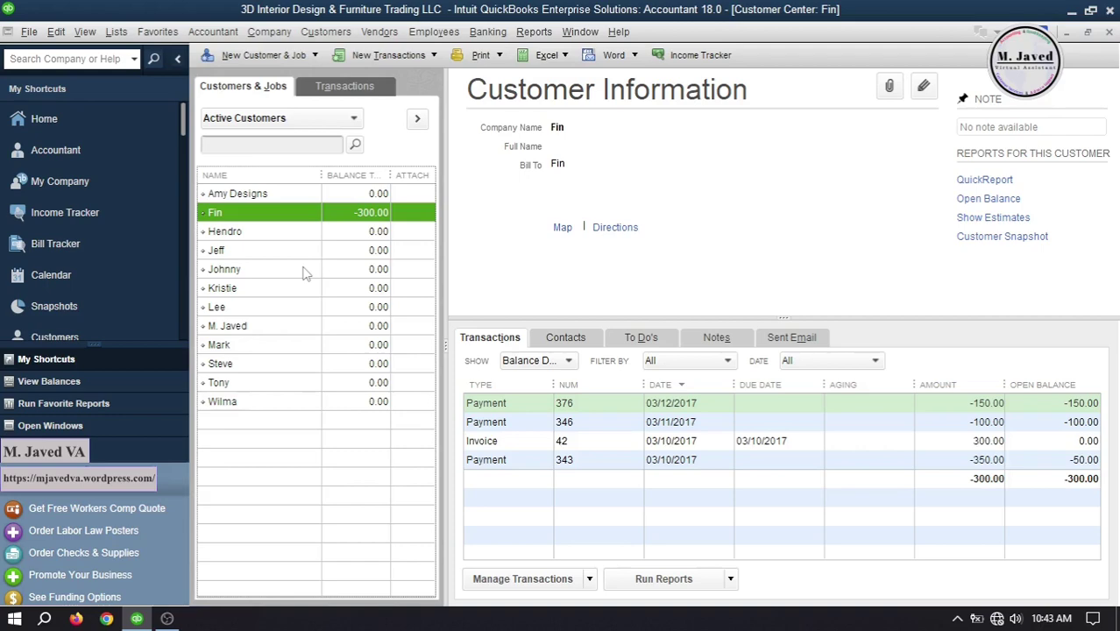
left_click(1109, 34)
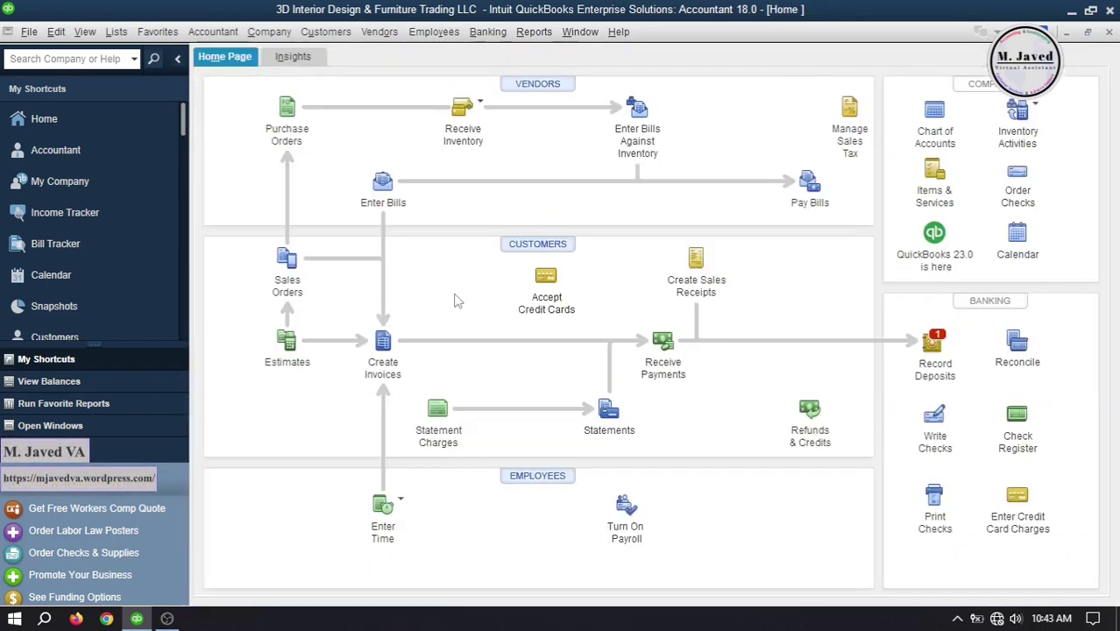
Turn "Use Undeposited Funds as a default deposit to account" back on in the company preferences for Payments, and reopen the home page
left_click(663, 345)
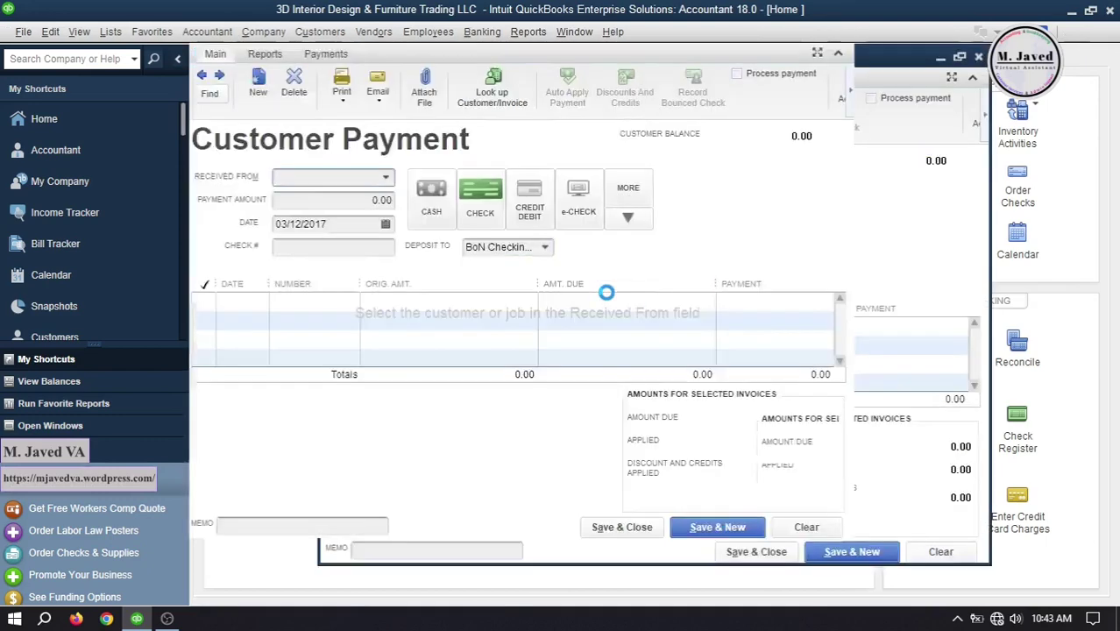
left_click(55, 32)
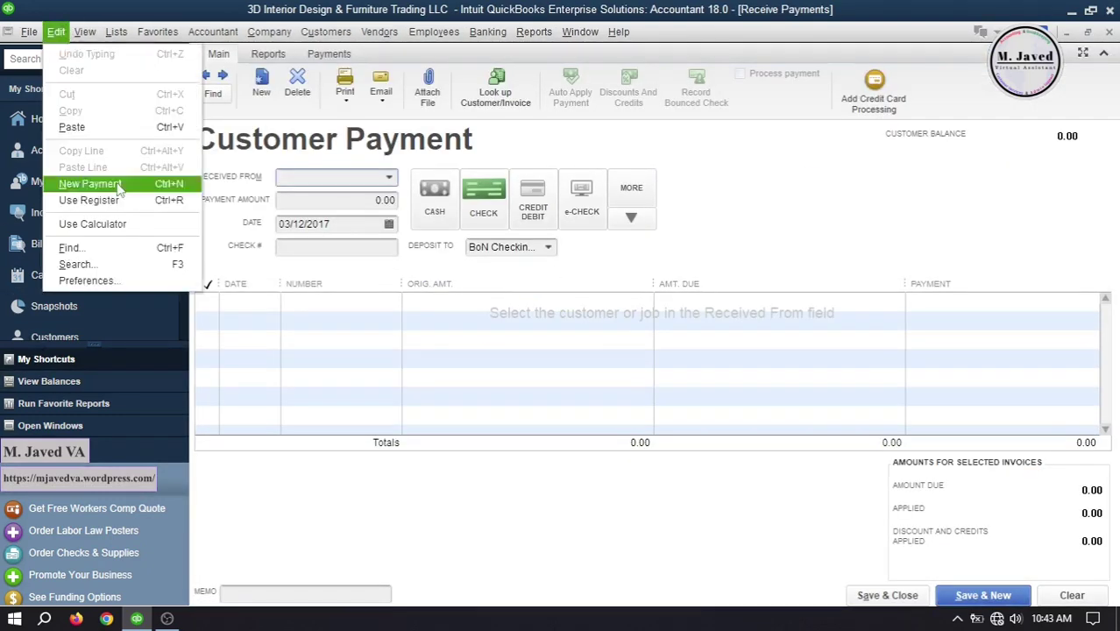
left_click(79, 279)
left_click(558, 128)
left_click(617, 180)
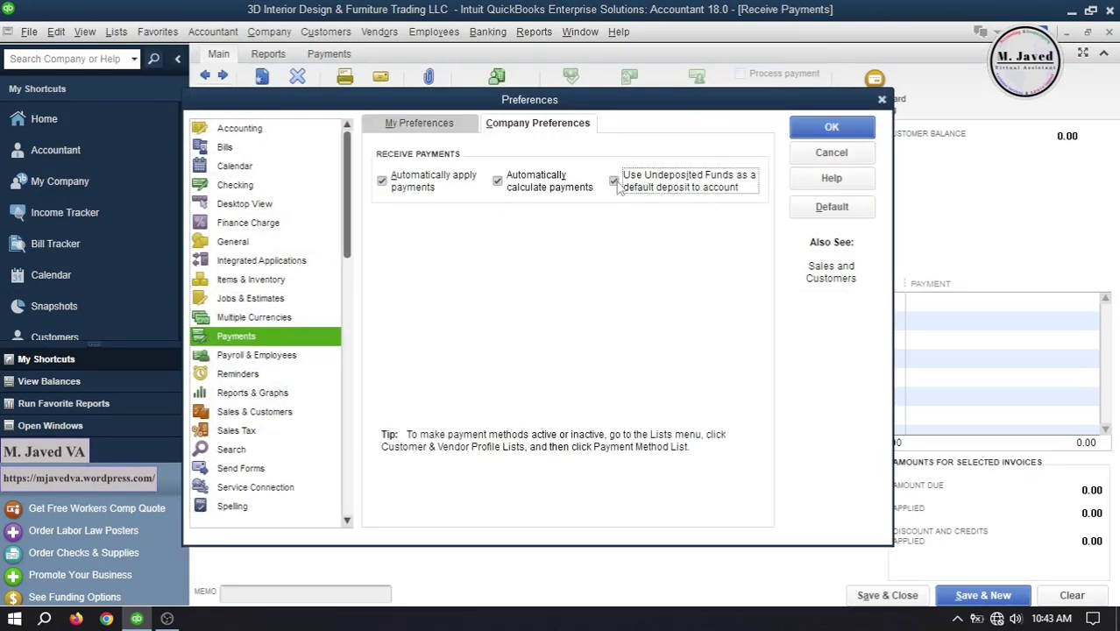
left_click(820, 140)
left_click(560, 204)
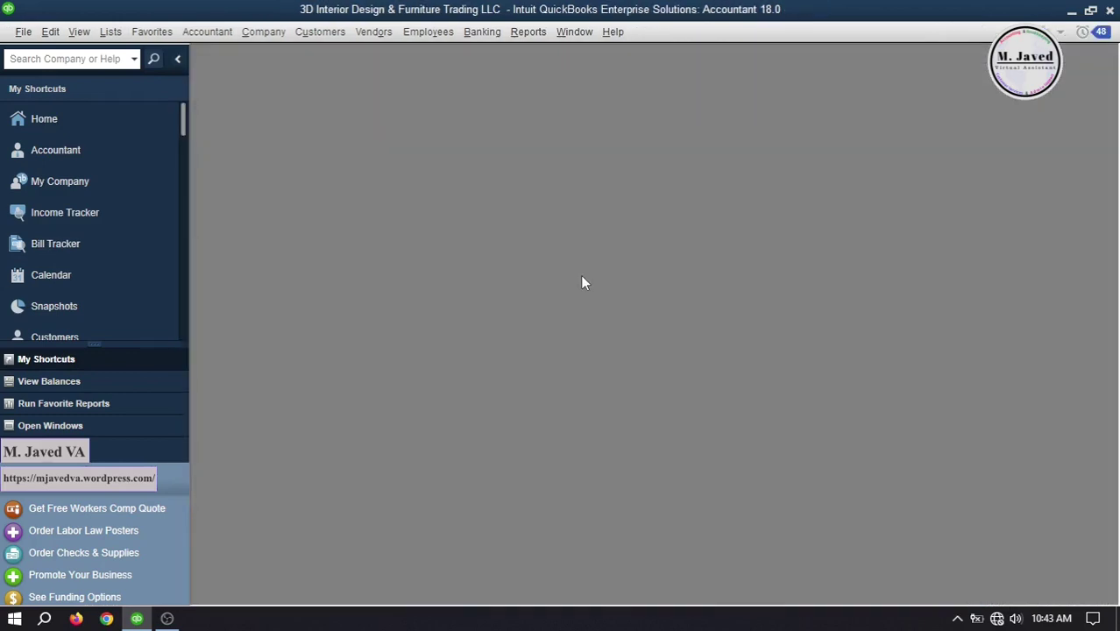
left_click(111, 119)
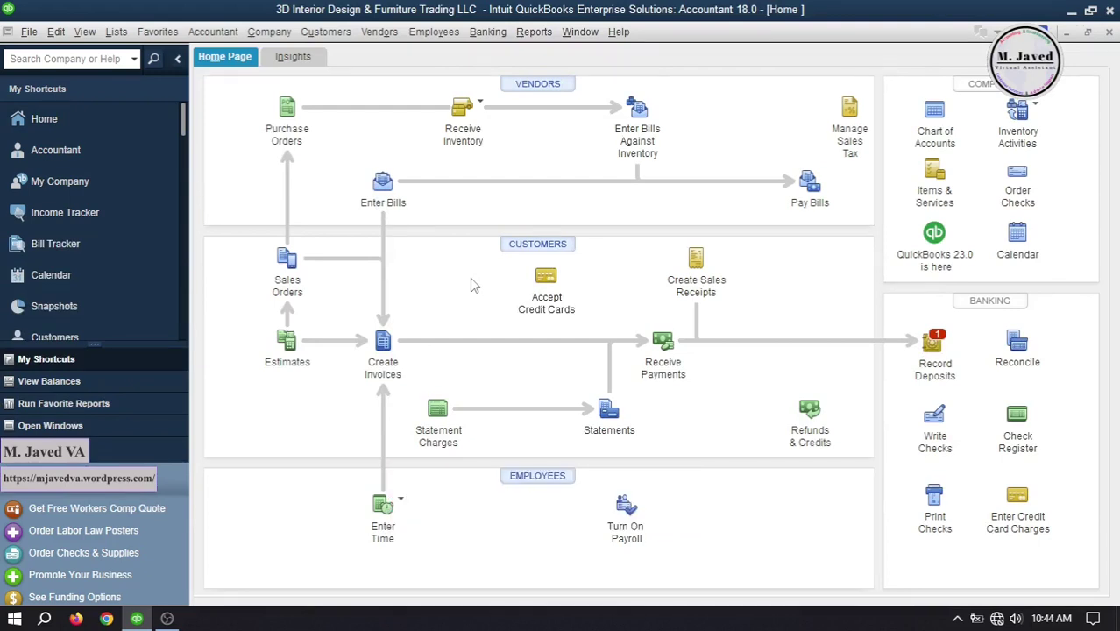
Start a general journal entry dated 03/13/2017, keeping entry number 8 and leaving it as a non-adjusting entry
left_click(269, 32)
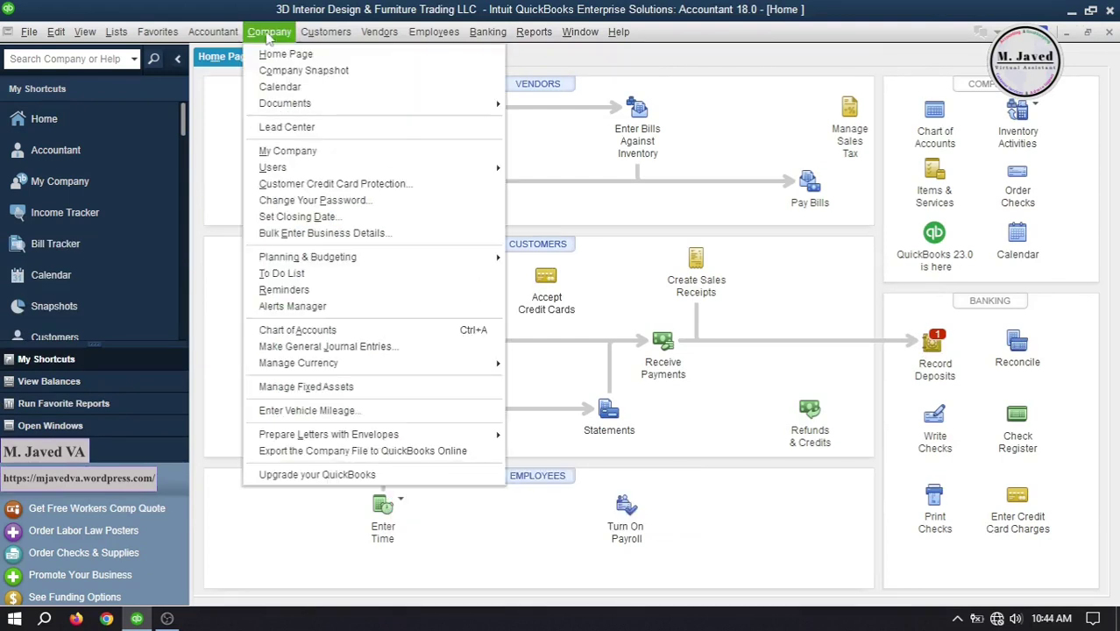
left_click(391, 346)
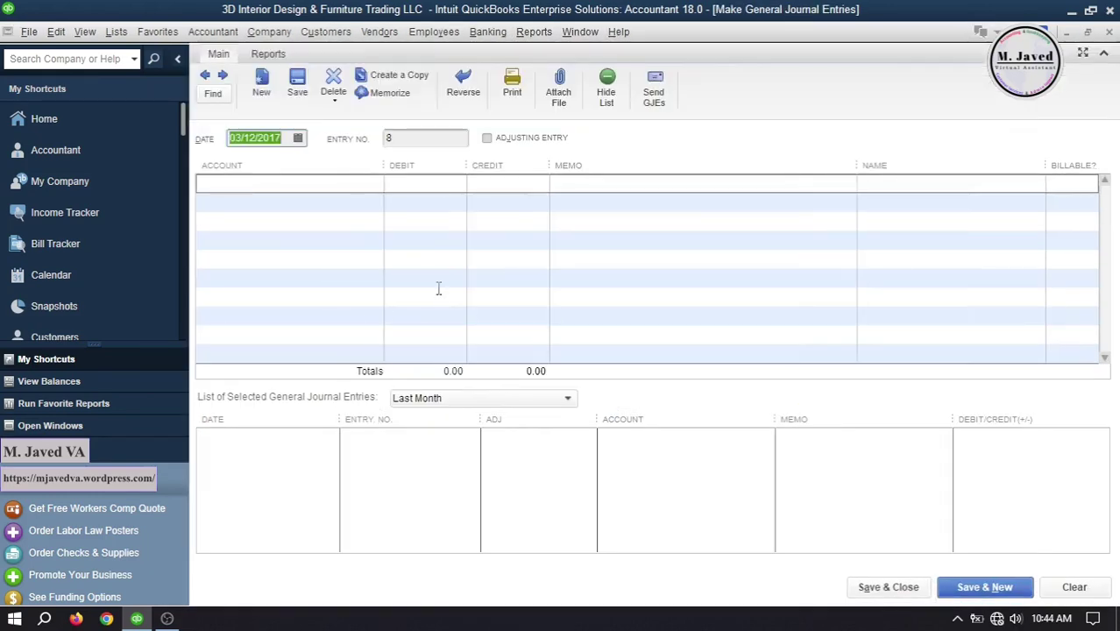
left_click(298, 138)
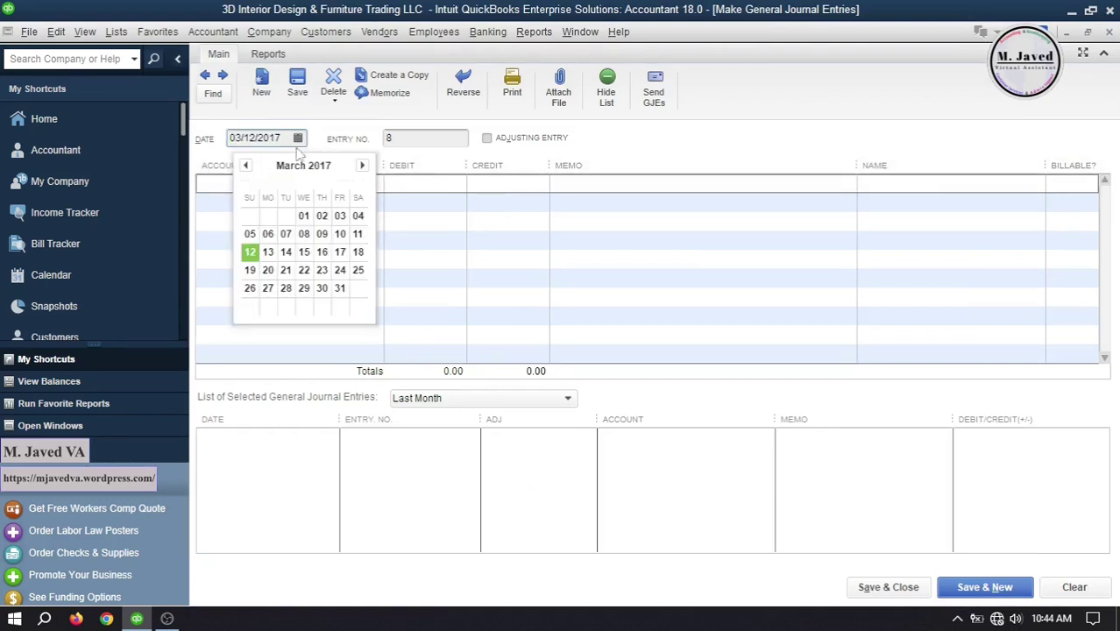
left_click(268, 251)
left_click(425, 140)
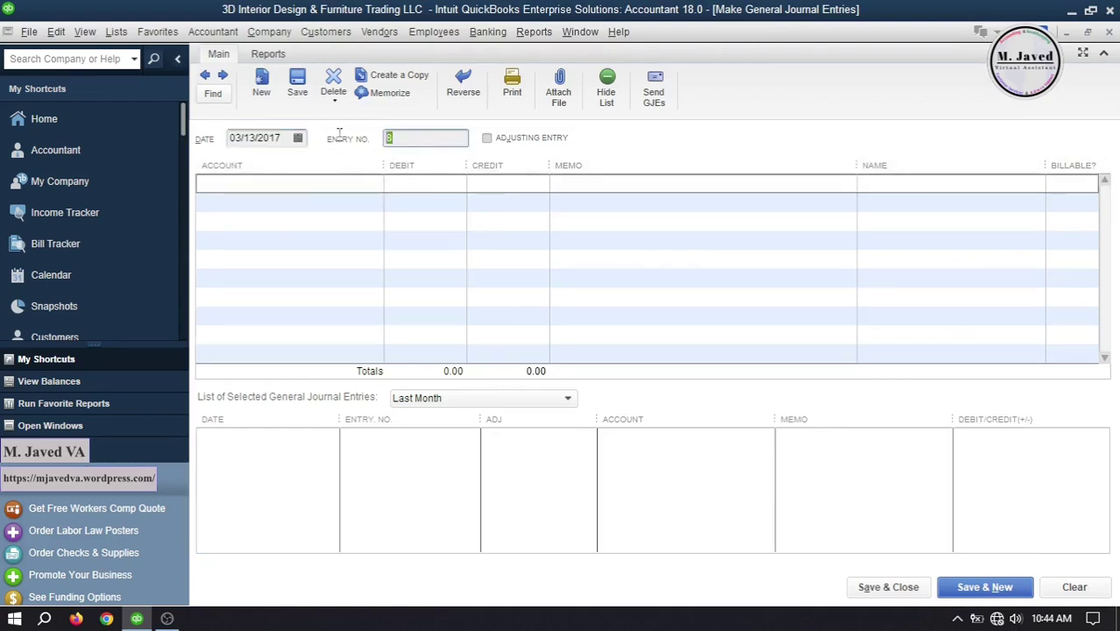
key("Tab")
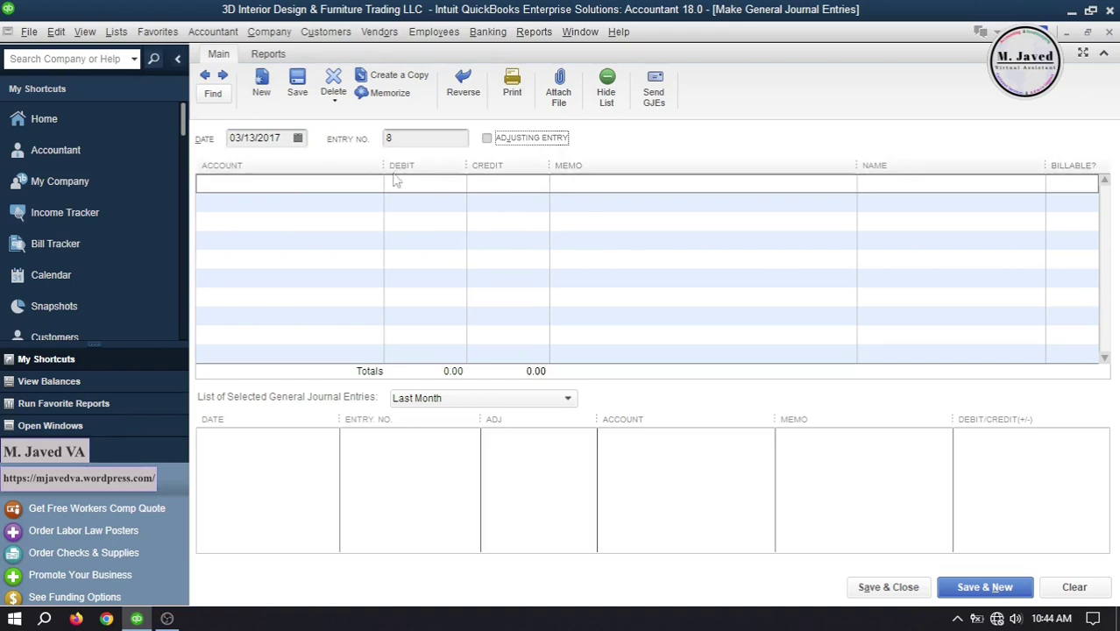
Debit BoN Checking 99 with 200 and credit Accounts Receivable with 200 in the journal entry
left_click(363, 182)
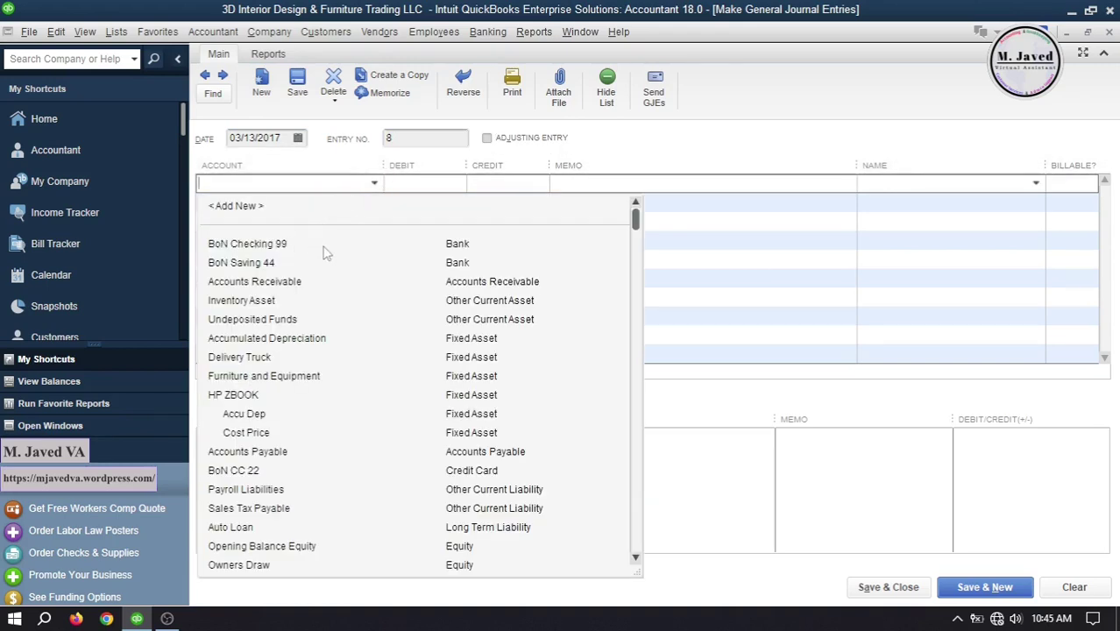
left_click(331, 245)
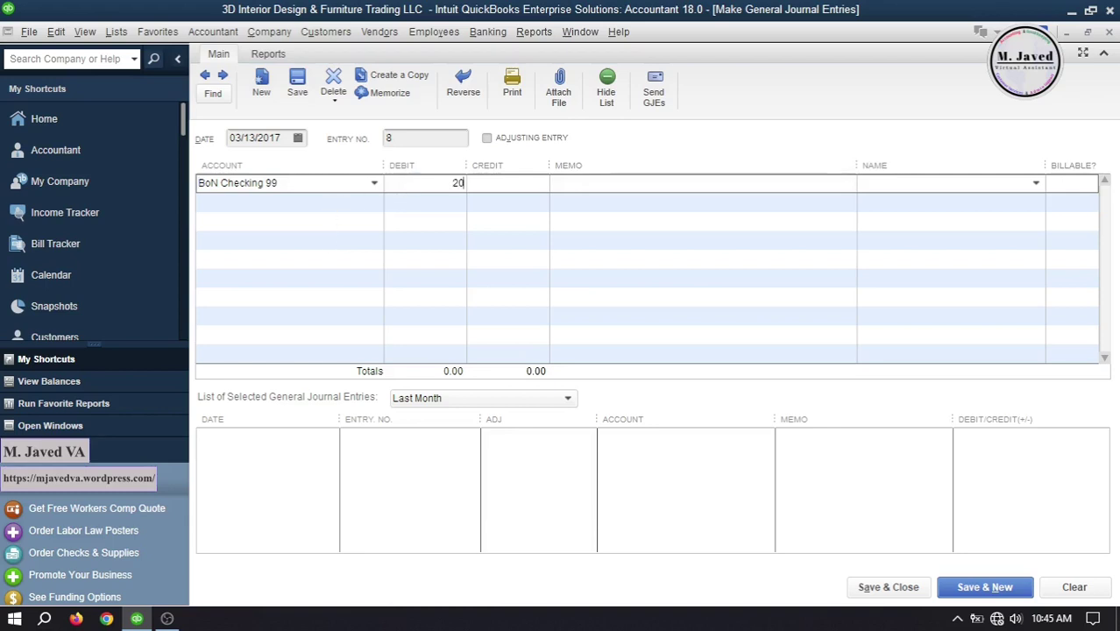
left_click(354, 202)
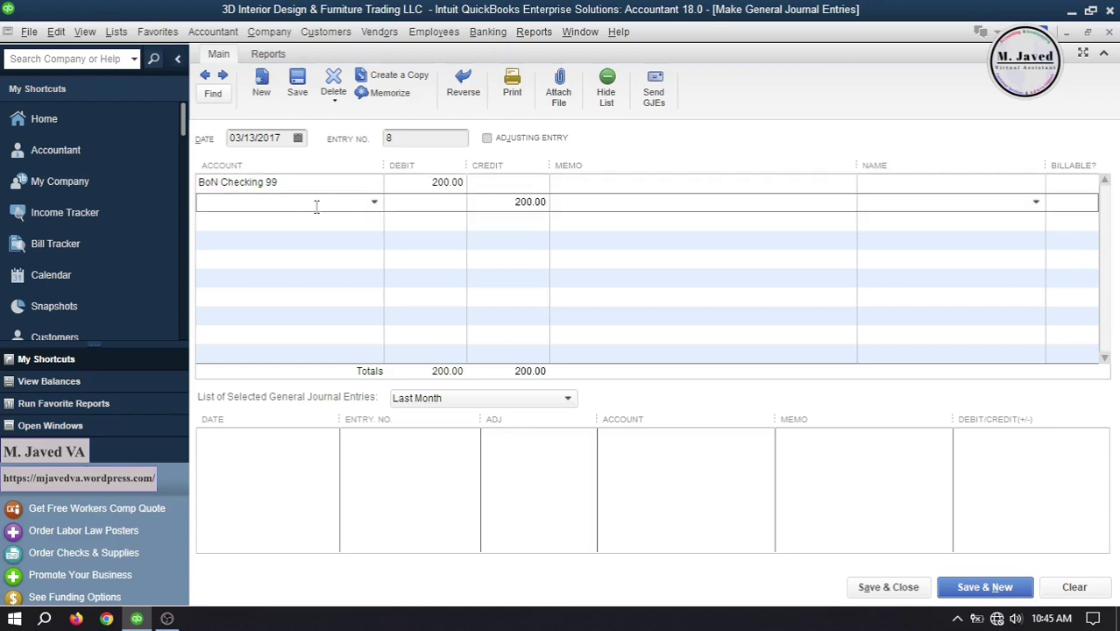
left_click(375, 202)
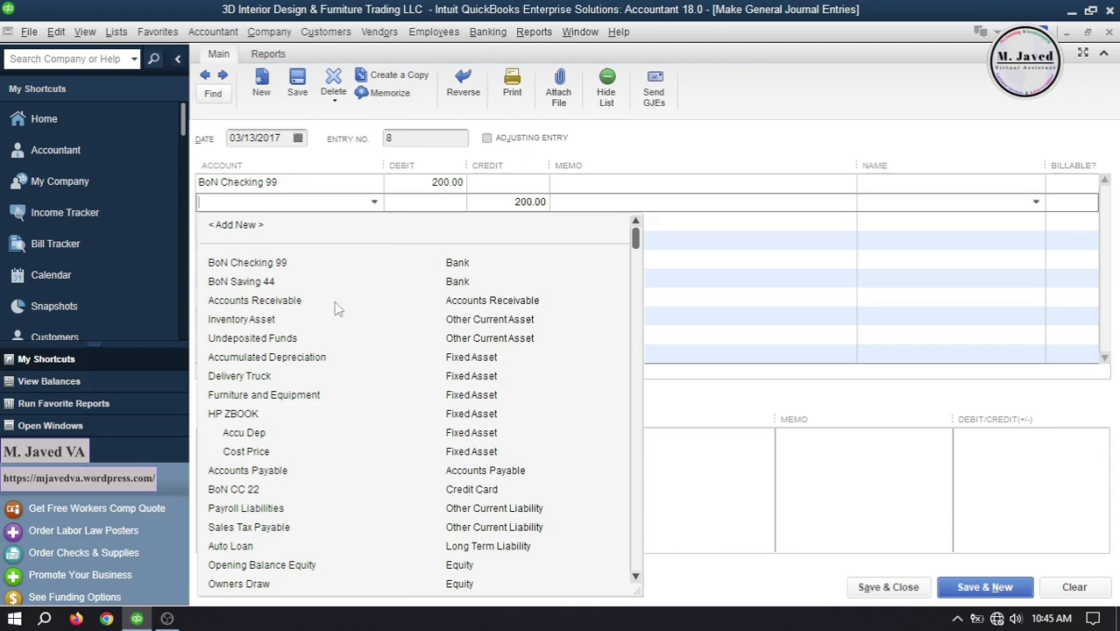
left_click(263, 301)
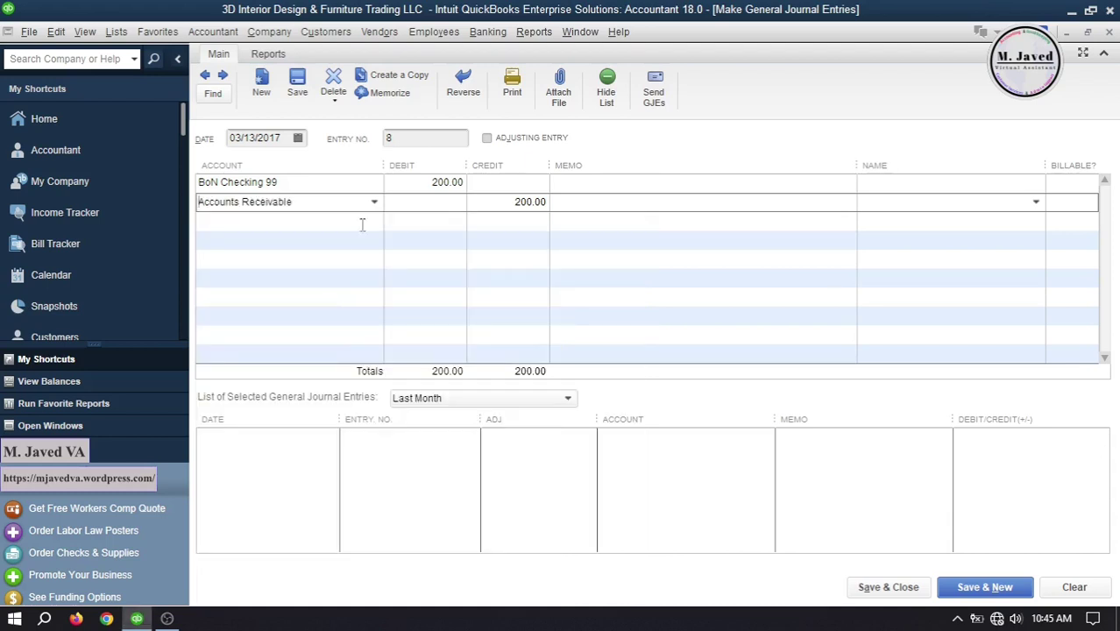
Enter the memo "Advance Payment Received" on the BoN Checking 99 line and copy it to the Accounts Receivable line
left_click(587, 183)
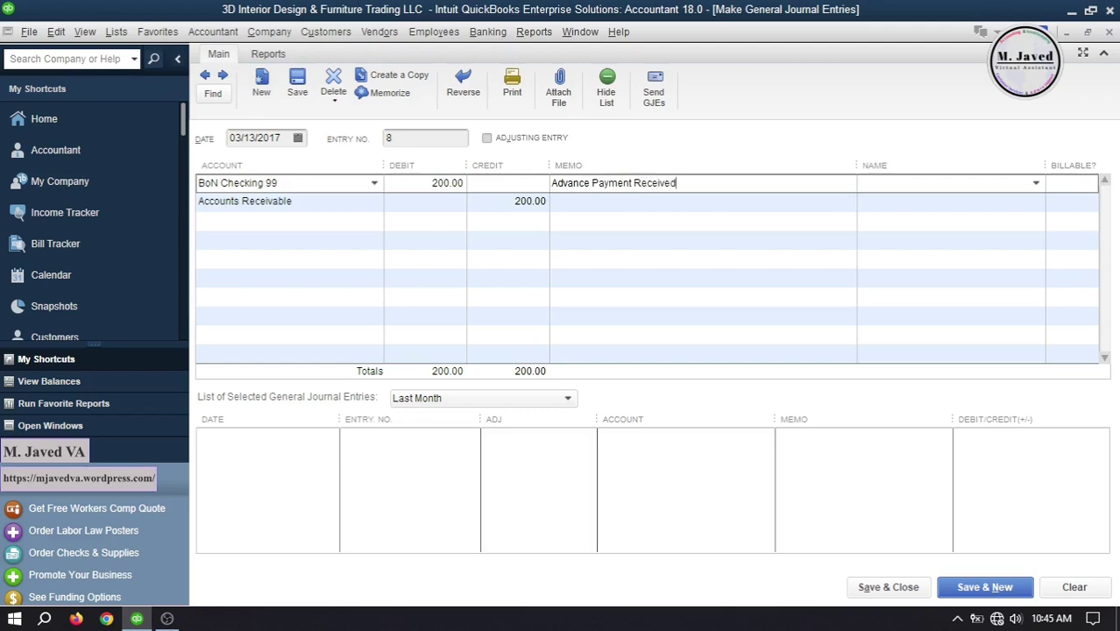
key("shift+Left")
key("shift+Left")
key("shift+Left")
key("shift+Left")
key("shift+Left")
key("shift+Left")
key("shift+Left")
key("shift+Left")
key("shift+Left")
key("shift+Left")
key("shift+Left")
key("shift+Left")
key("shift+Left")
key("shift+Left")
key("shift+Left")
key("shift+Left")
key("shift+Left")
key("shift+Left")
key("shift+Left")
key("shift+Left")
key("ctrl+c")
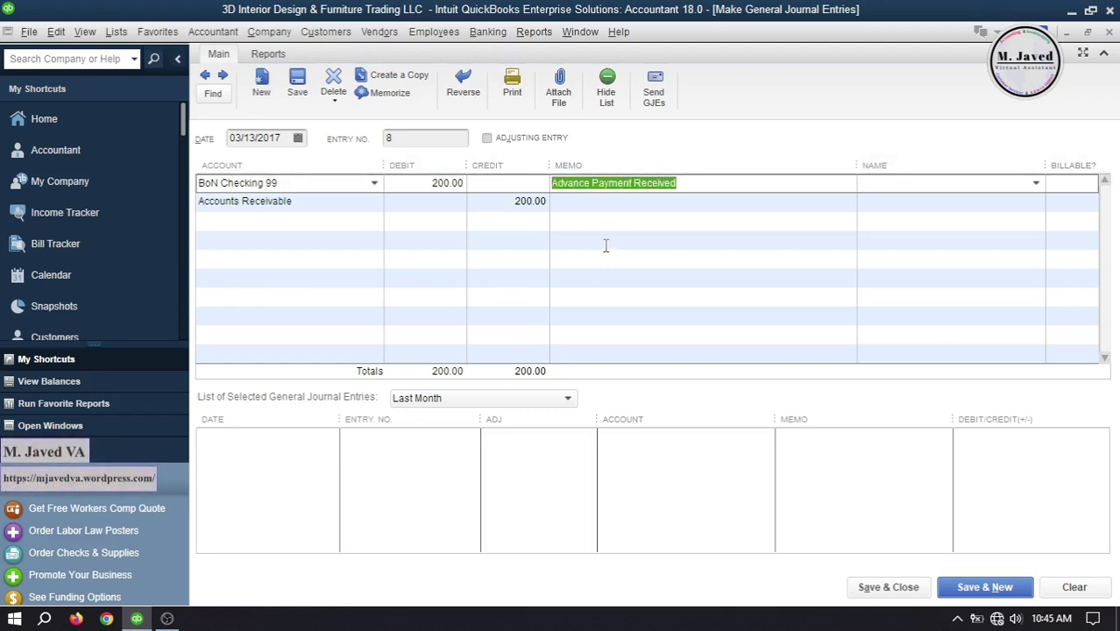
left_click(607, 208)
key("ctrl+v")
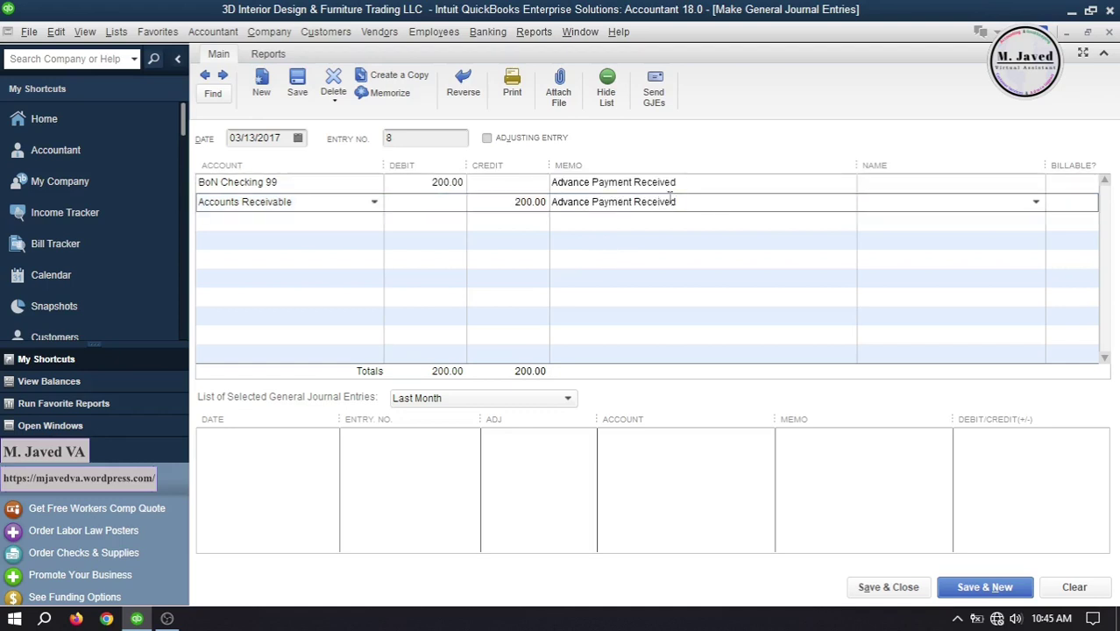
key("shift+Home")
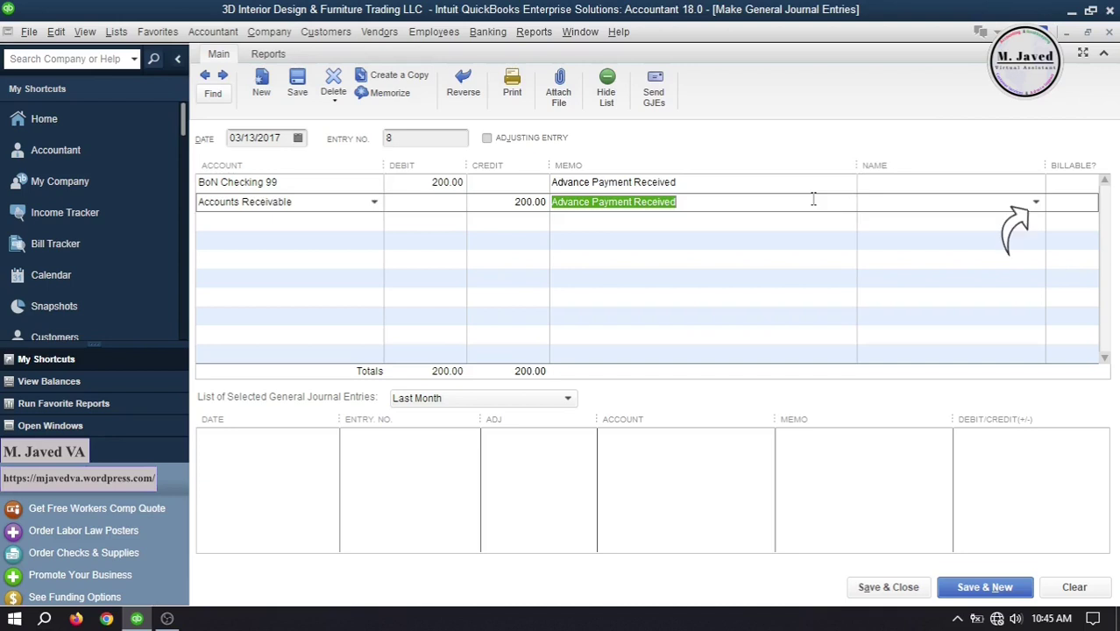
Assign the prepaying customer's name to the Accounts Receivable line, and save and close the journal entry
left_click(1036, 203)
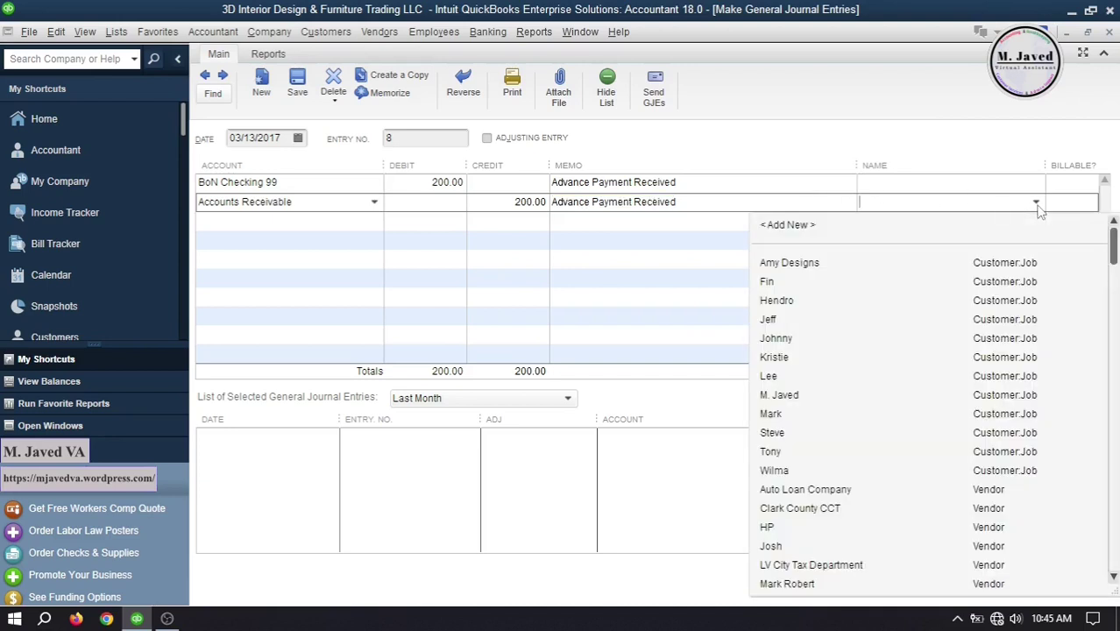
left_click(834, 282)
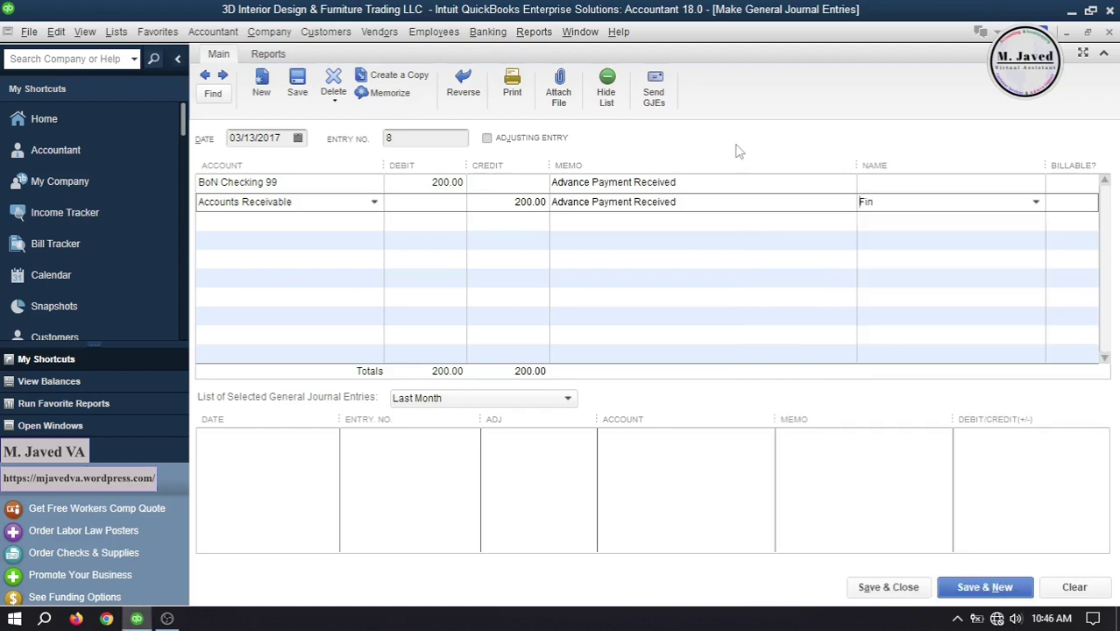
left_click(884, 593)
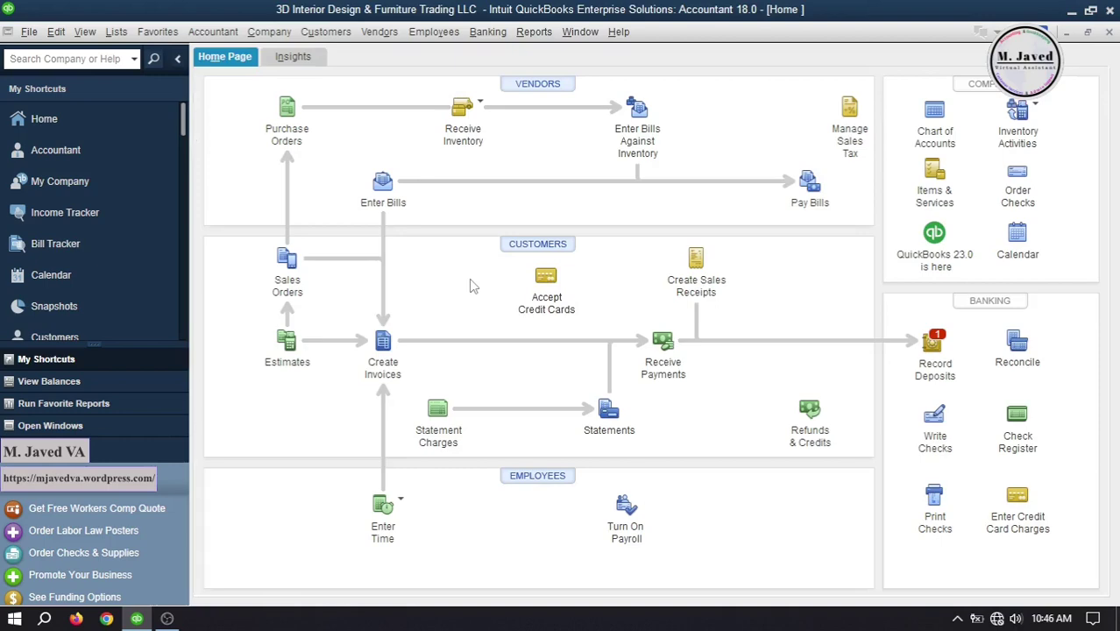
Review the prepaying customer's balance and transaction list in the Customer Center after the journal entry
left_click(519, 247)
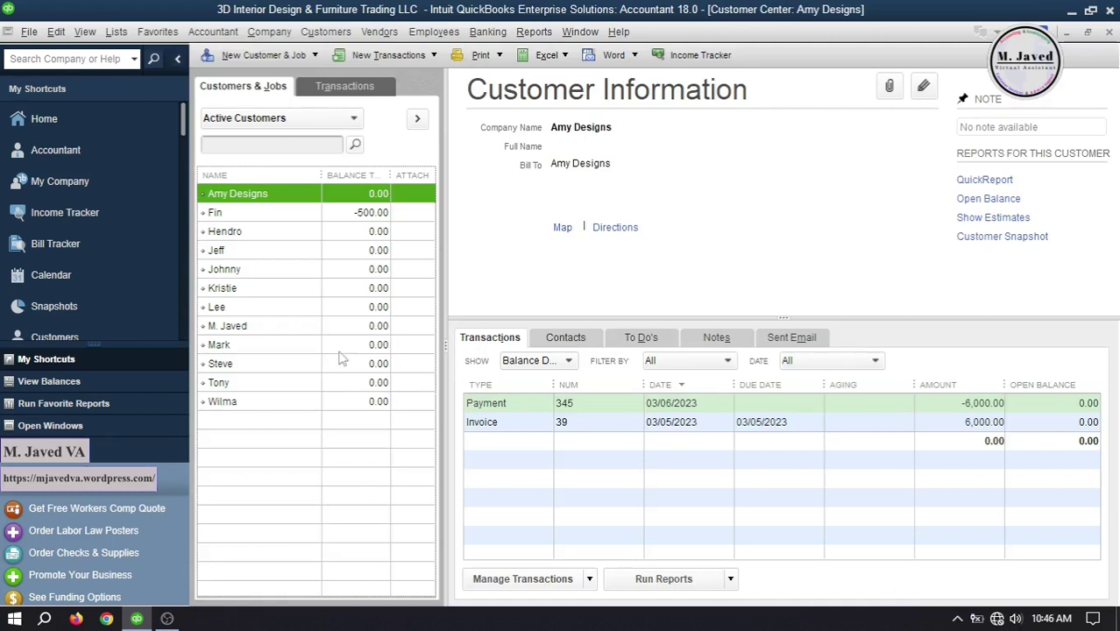
left_click(283, 215)
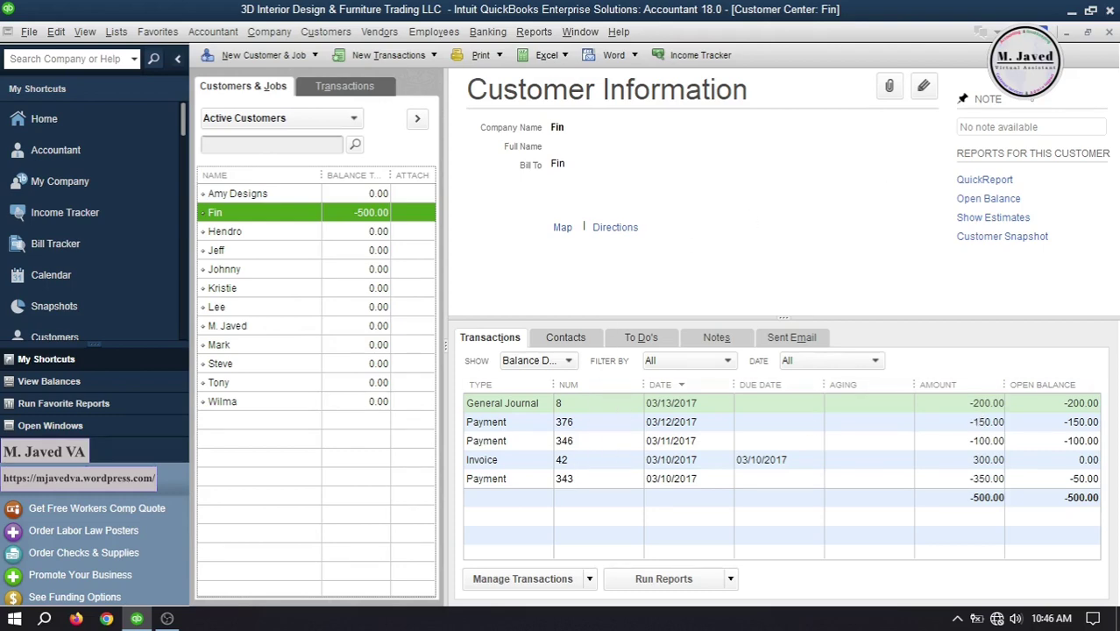
left_click(1109, 31)
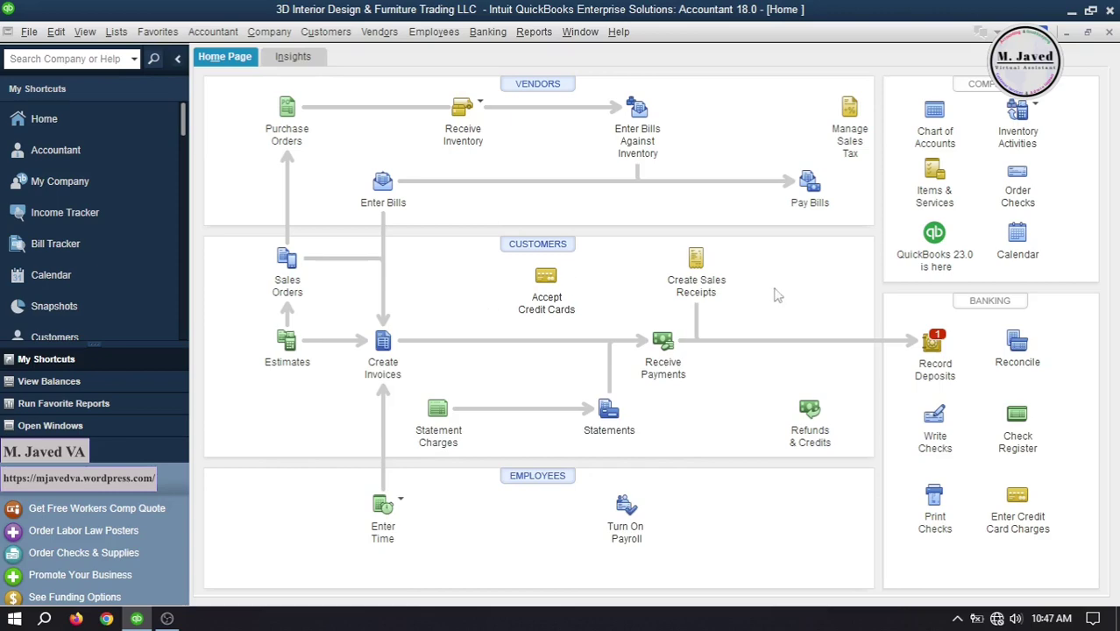
Start a bank deposit to BoN Checking 99 dated 03/14/2017 without including any payment awaiting deposit
left_click(931, 343)
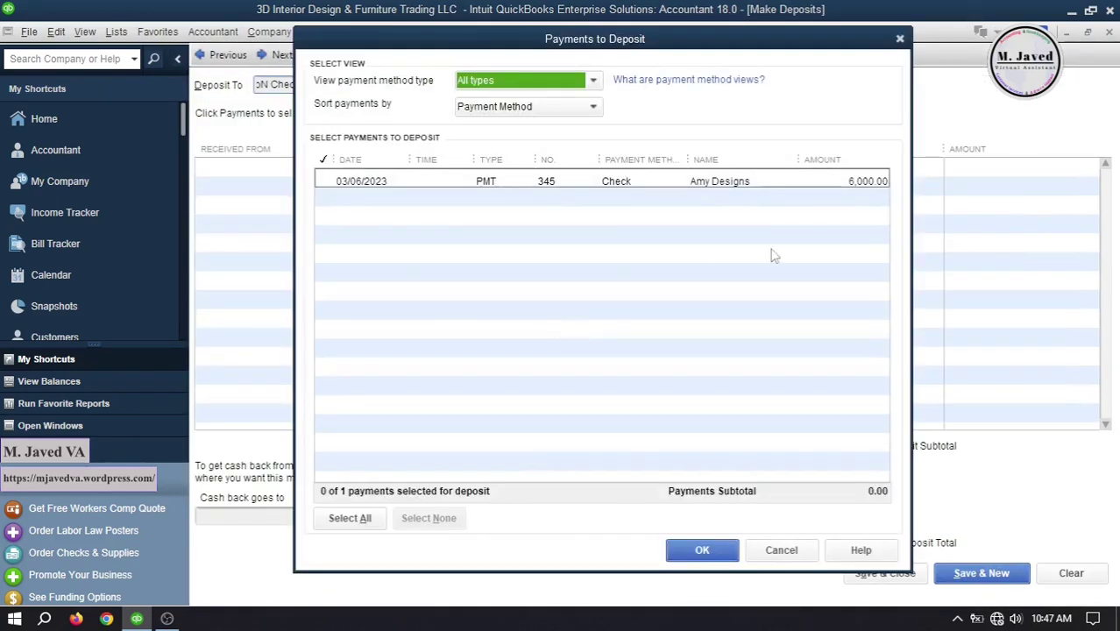
left_click(899, 39)
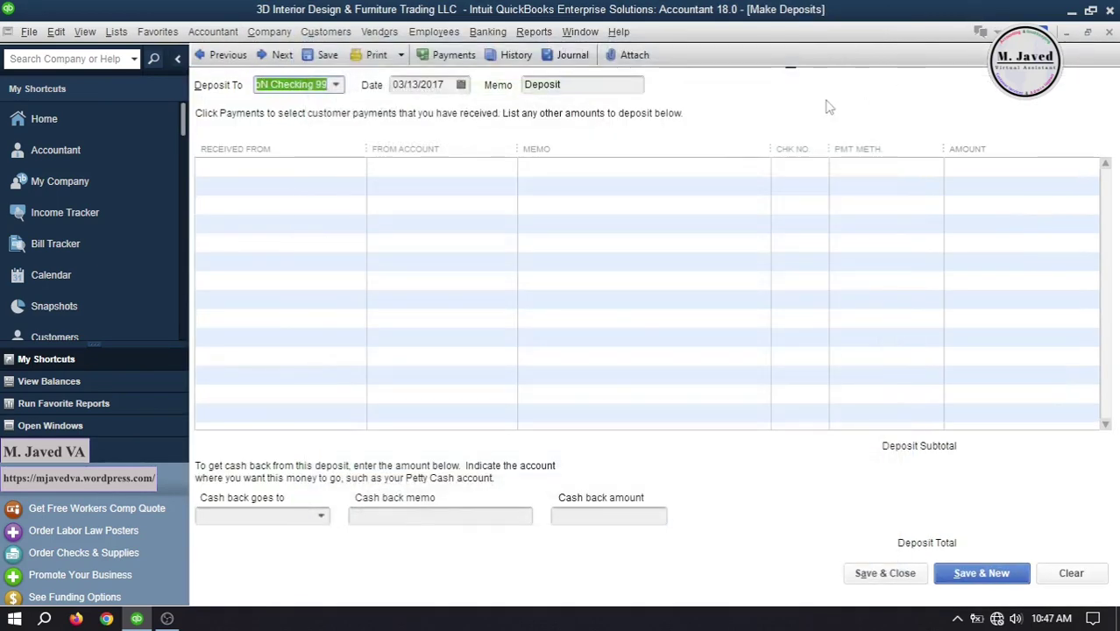
left_click(338, 85)
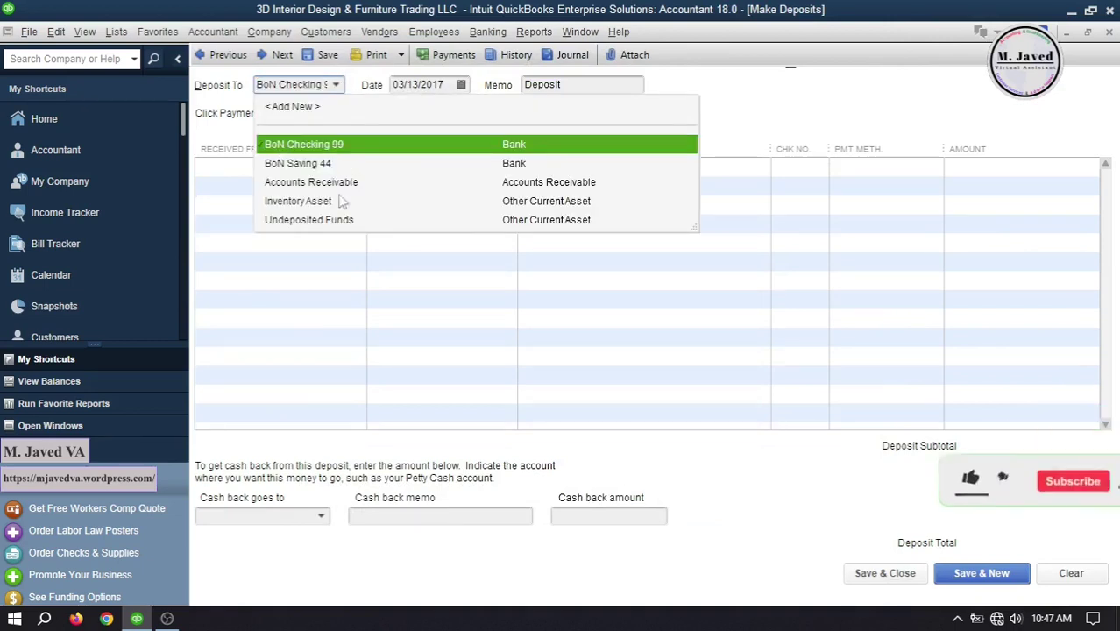
left_click(461, 84)
left_click(460, 85)
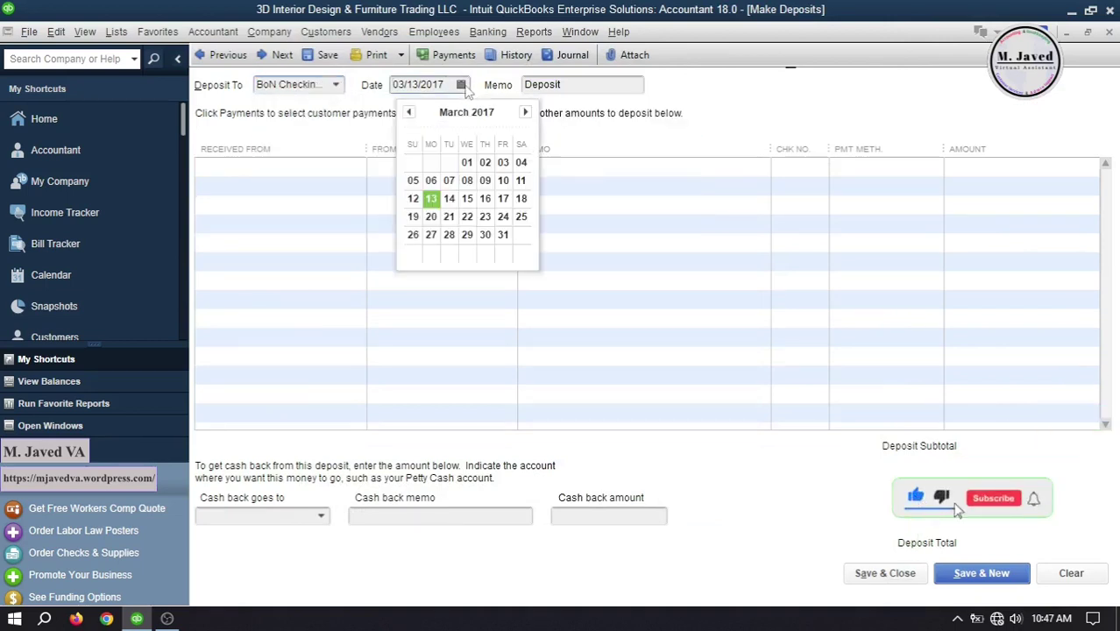
left_click(449, 198)
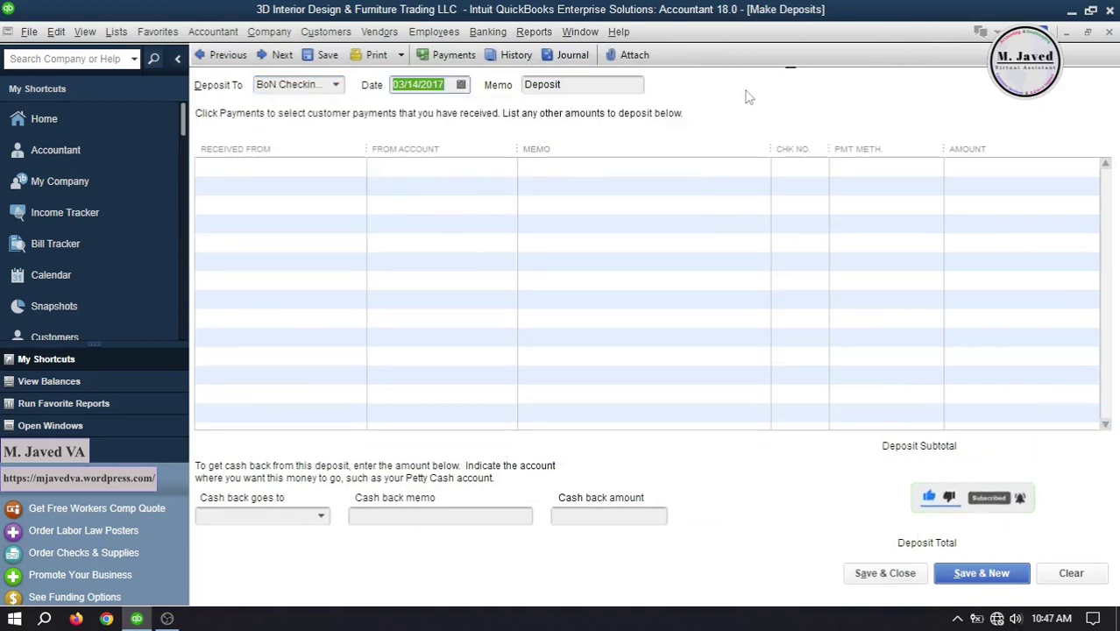
Add a deposit line received from the prepaying customer against Accounts Receivable, with the memo "Advance Payment Received"
left_click(322, 169)
left_click(357, 166)
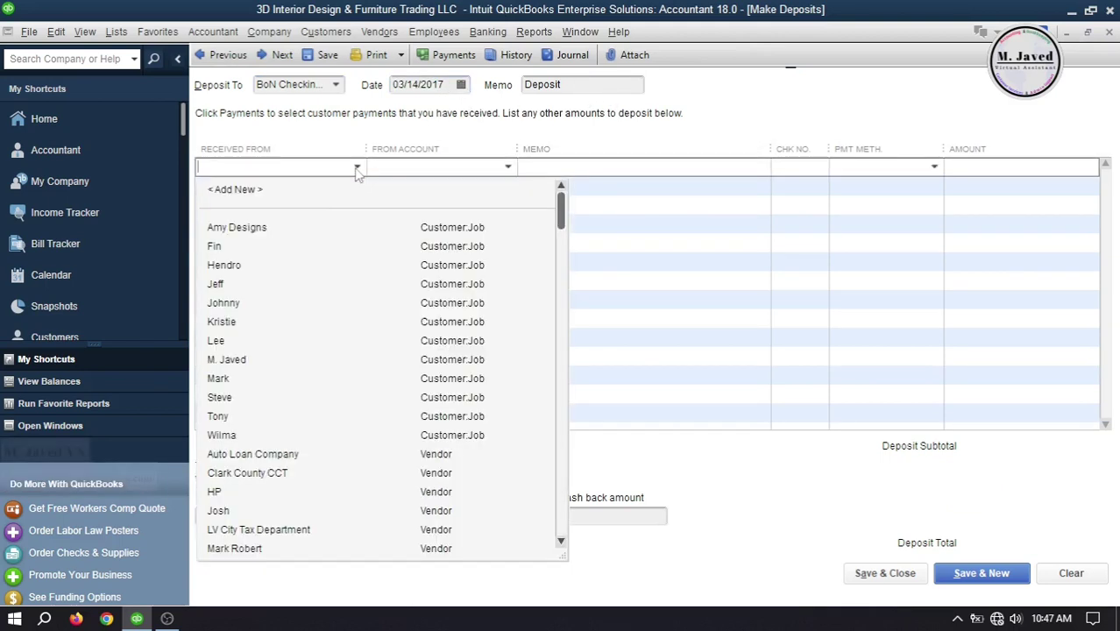
left_click(254, 248)
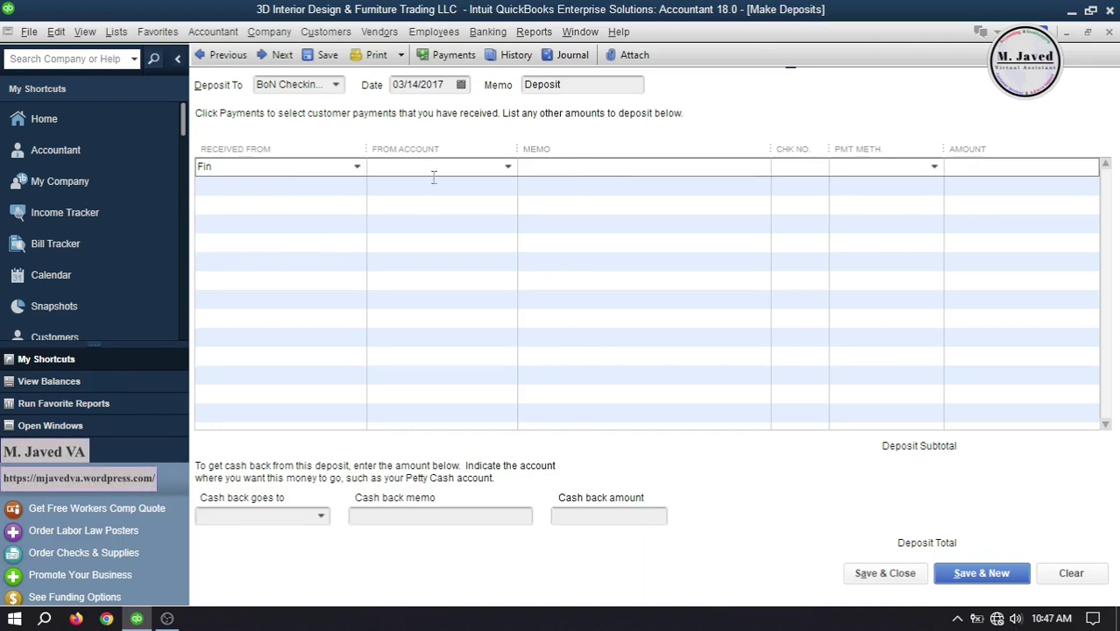
left_click(508, 167)
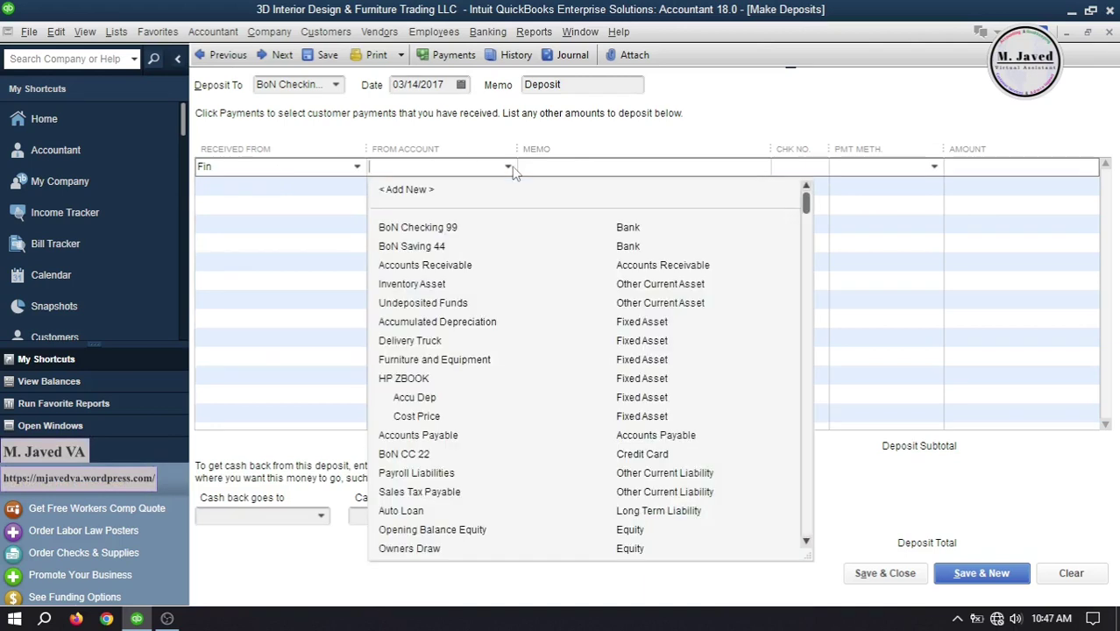
left_click(478, 264)
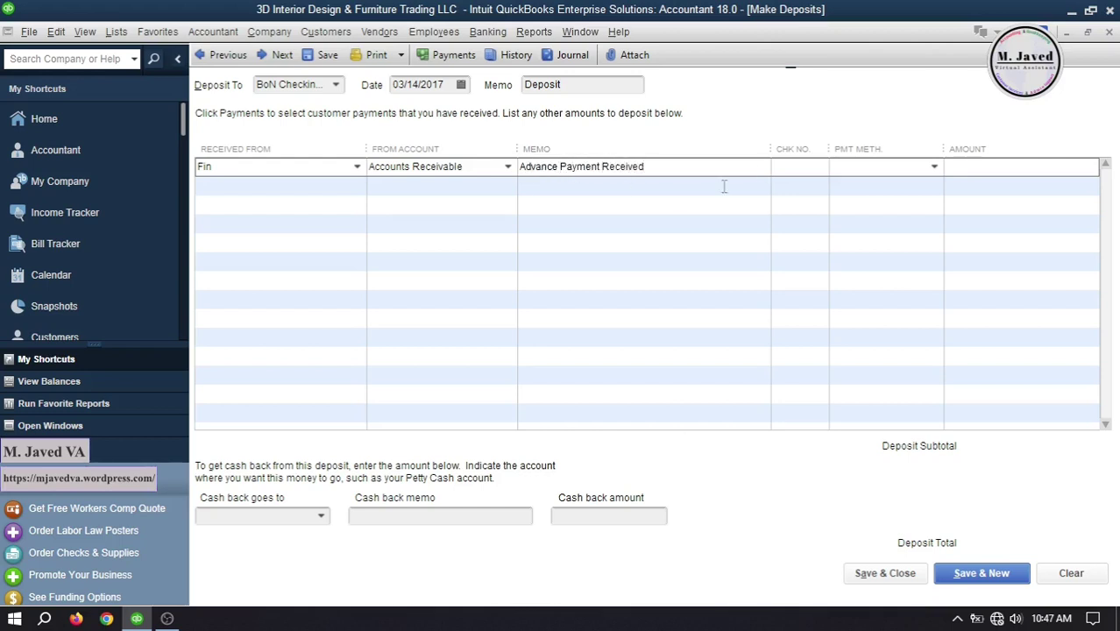
Give the deposit line check number 6755, payment method Check and amount 450, and save and close the deposit
type("6755")
left_click(886, 166)
left_click(934, 167)
left_click(862, 246)
type("450")
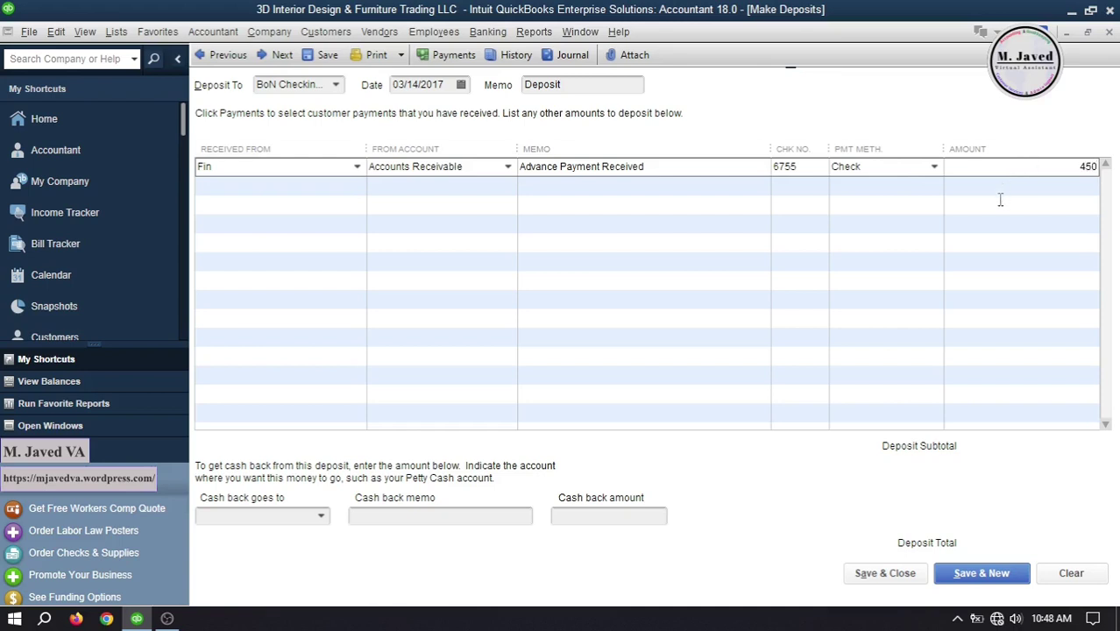
left_click(751, 167)
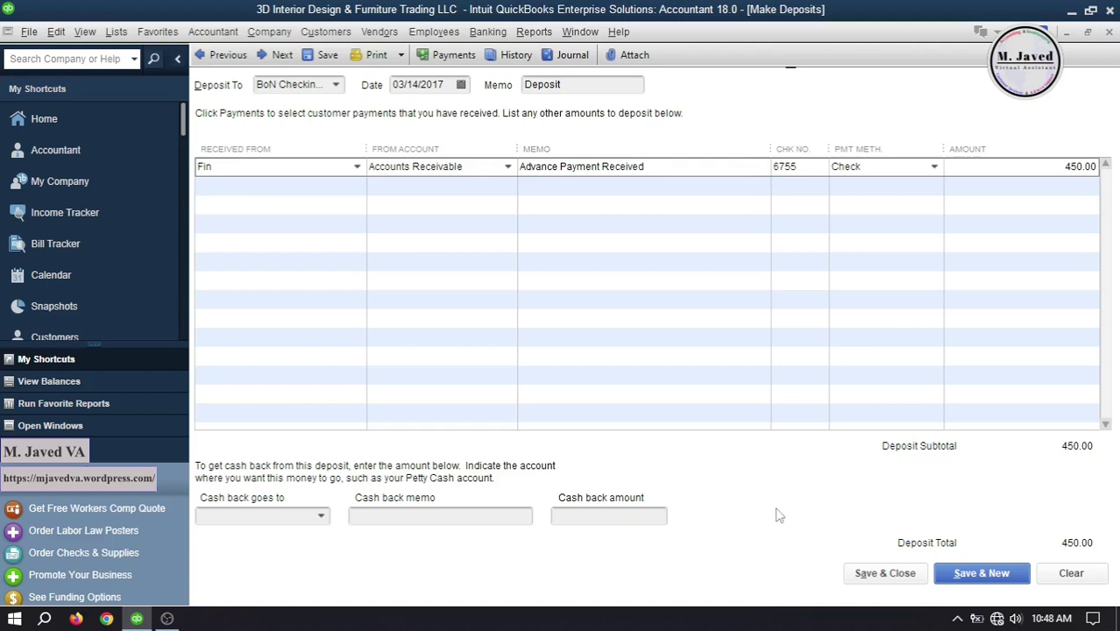
left_click(885, 573)
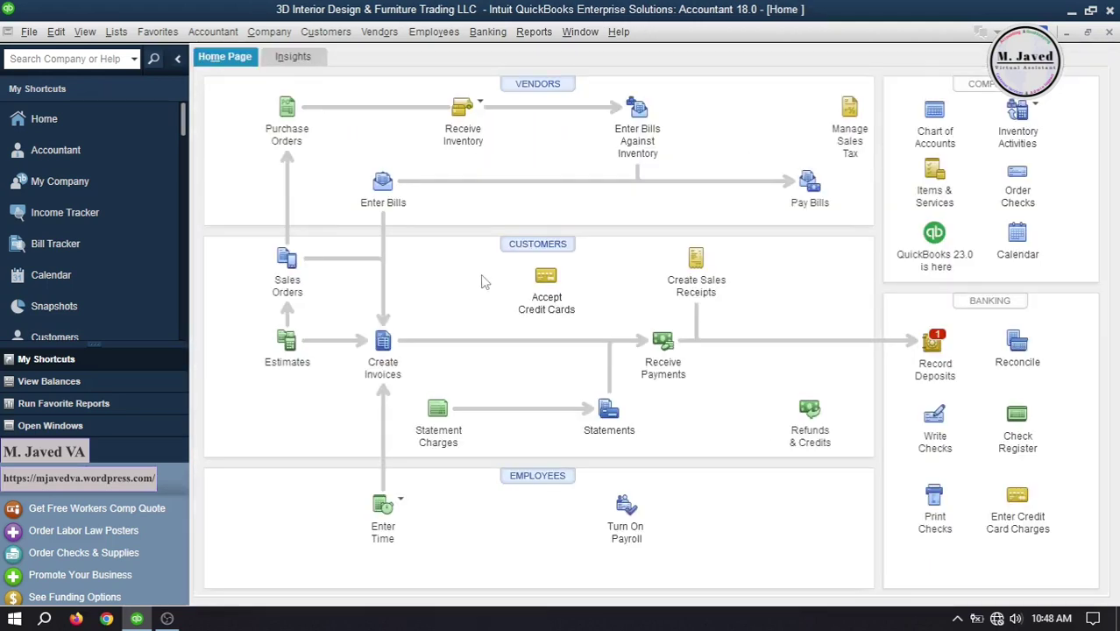
Review the customer's balance and the 03/14/2017 deposit in the customer's transaction list
left_click(513, 249)
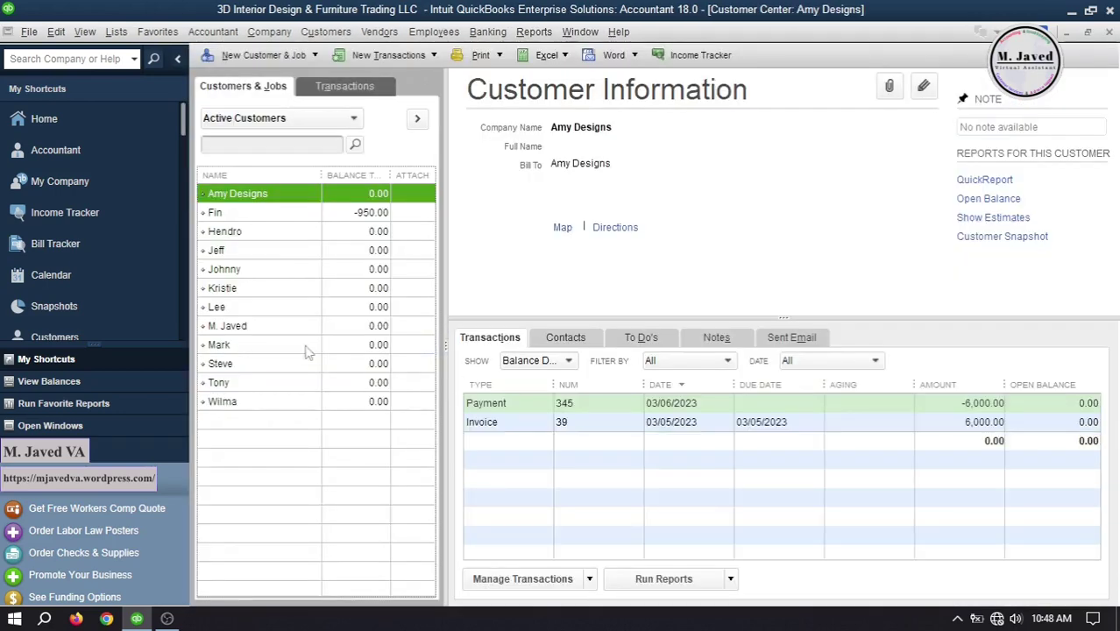
left_click(296, 214)
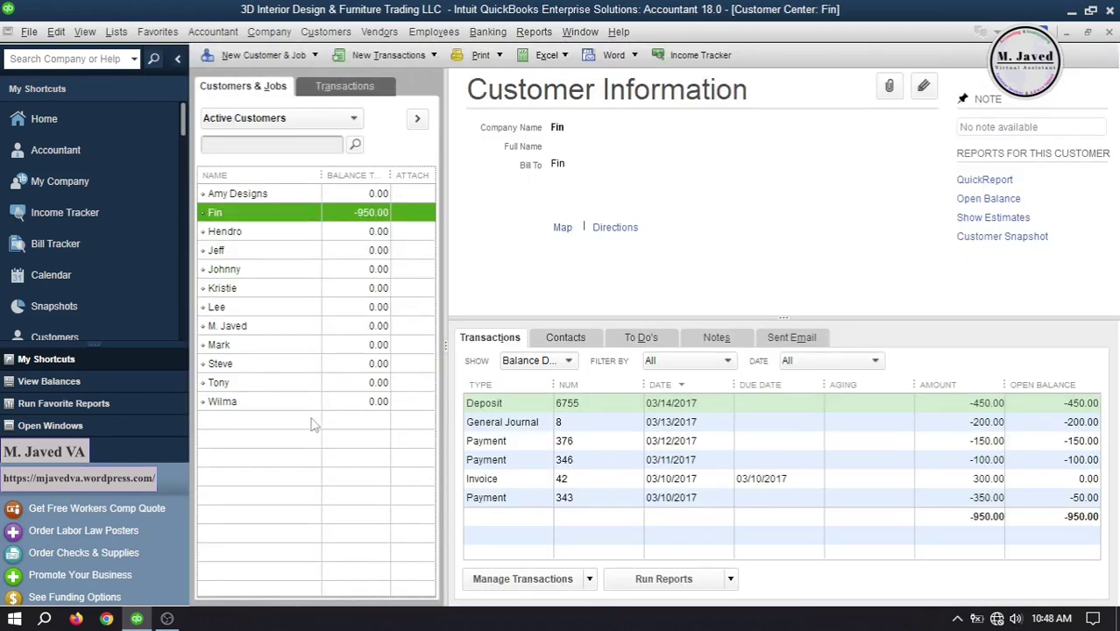
left_click(851, 409)
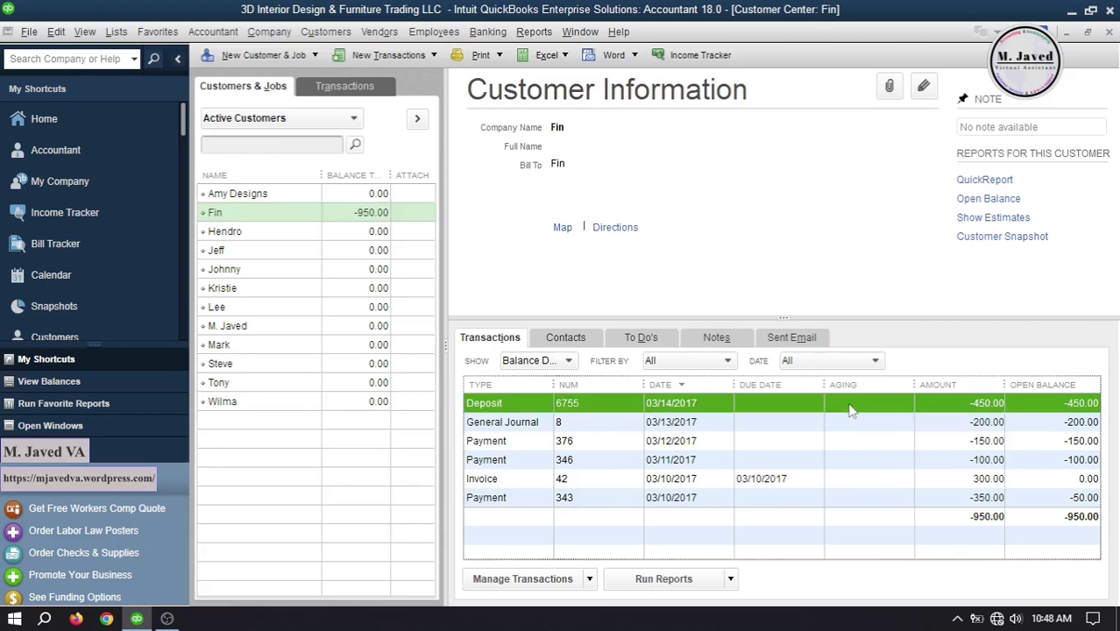
left_click(1109, 33)
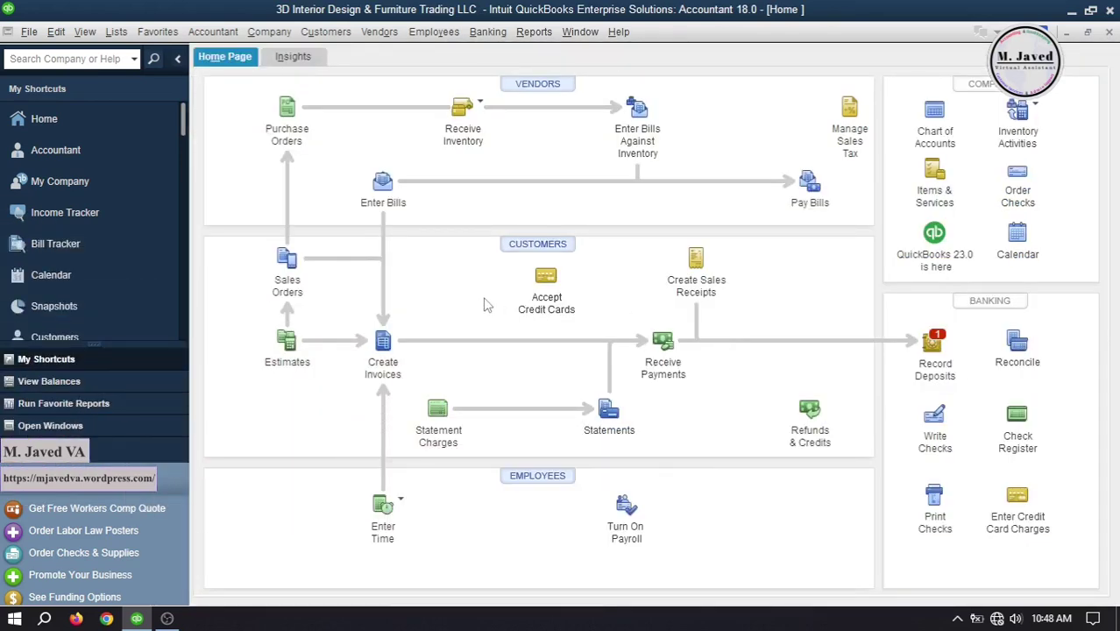
Open the BoN Checking 99 register from the Chart of Accounts and date the new entry 03/15/2017
left_click(934, 118)
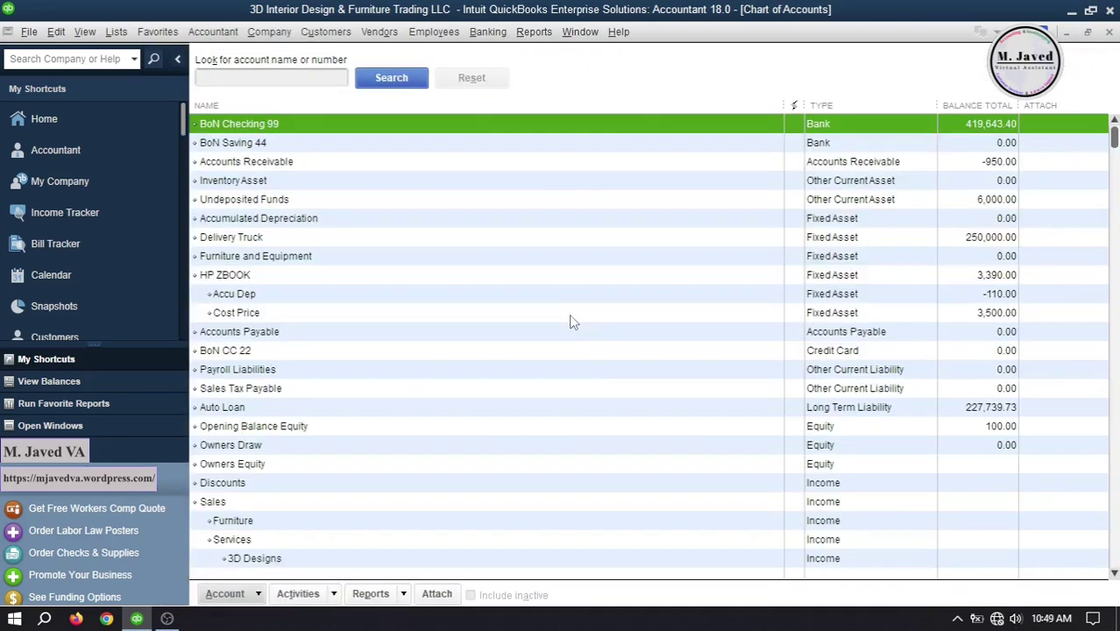
double_click(524, 134)
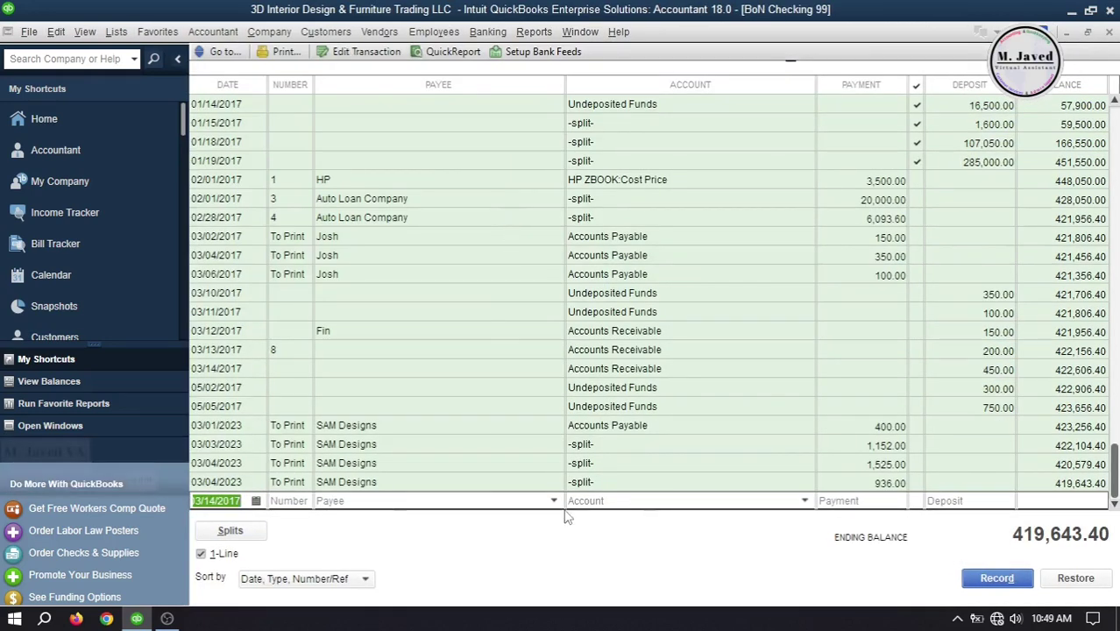
left_click(255, 500)
left_click(276, 554)
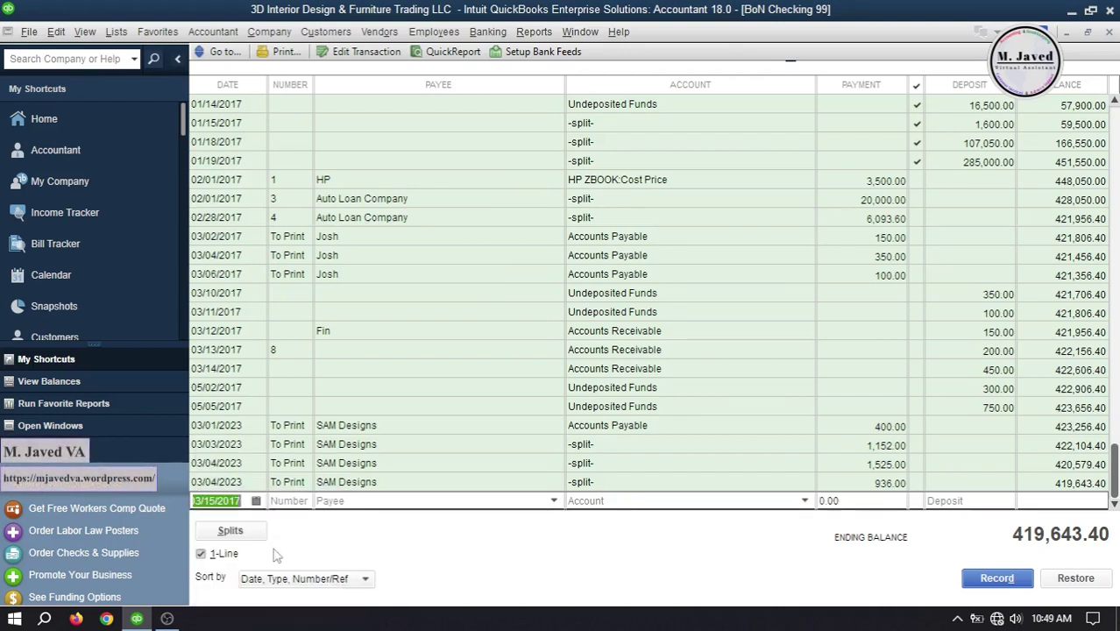
Set the register entry's payee to the prepaying customer, its account to Accounts Receivable and its deposit amount to 650
left_click(554, 501)
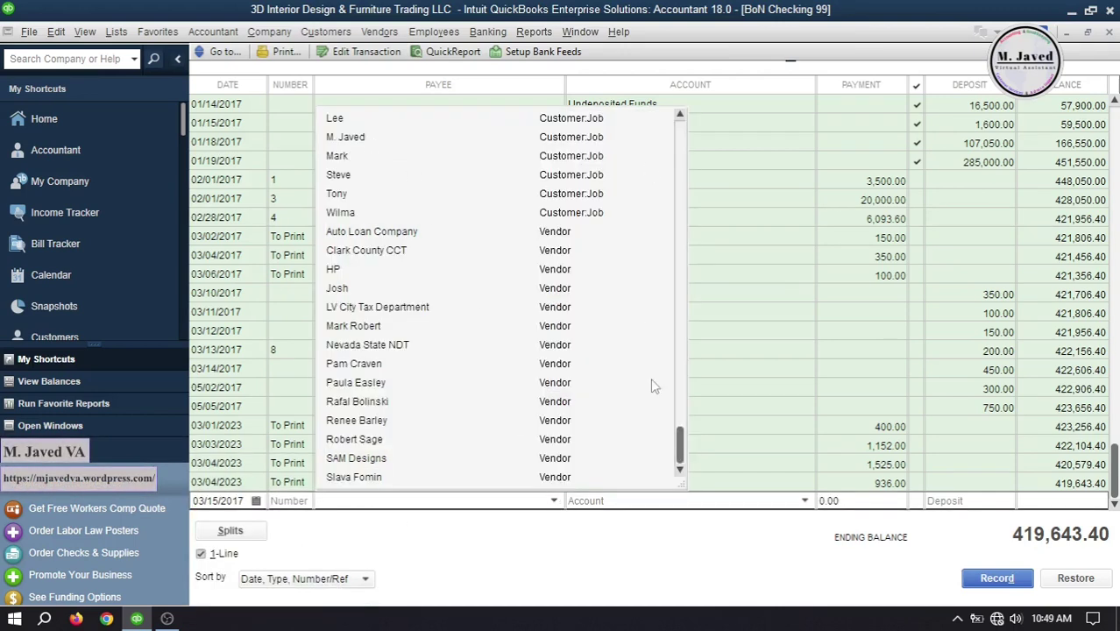
left_click_drag(681, 449, 679, 215)
left_click(396, 138)
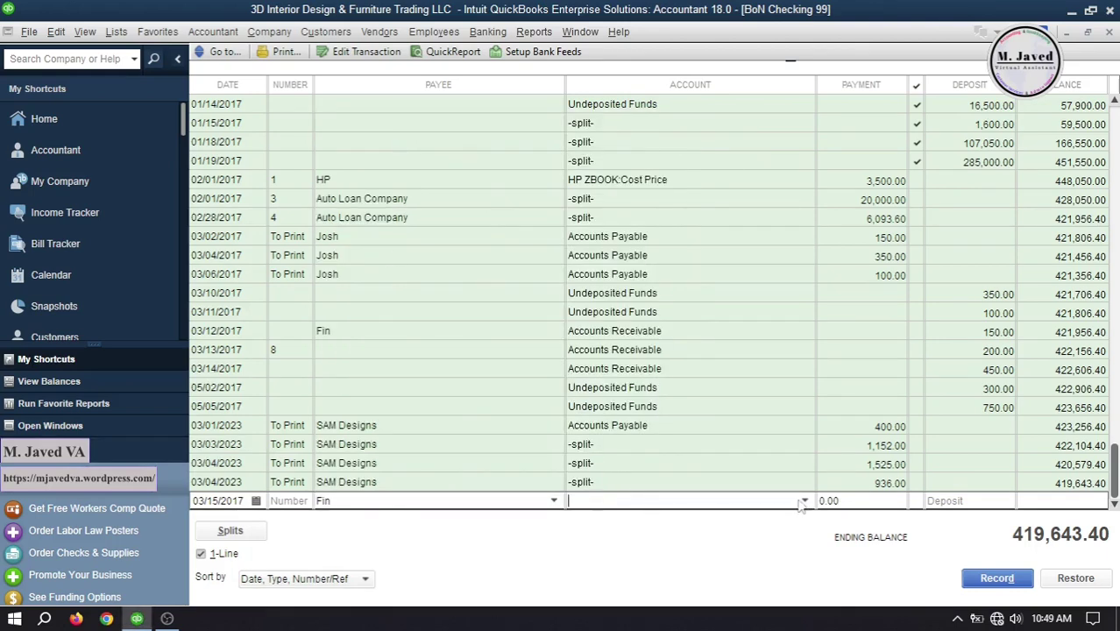
left_click(804, 502)
left_click_drag(1006, 447, 940, 160)
left_click(723, 180)
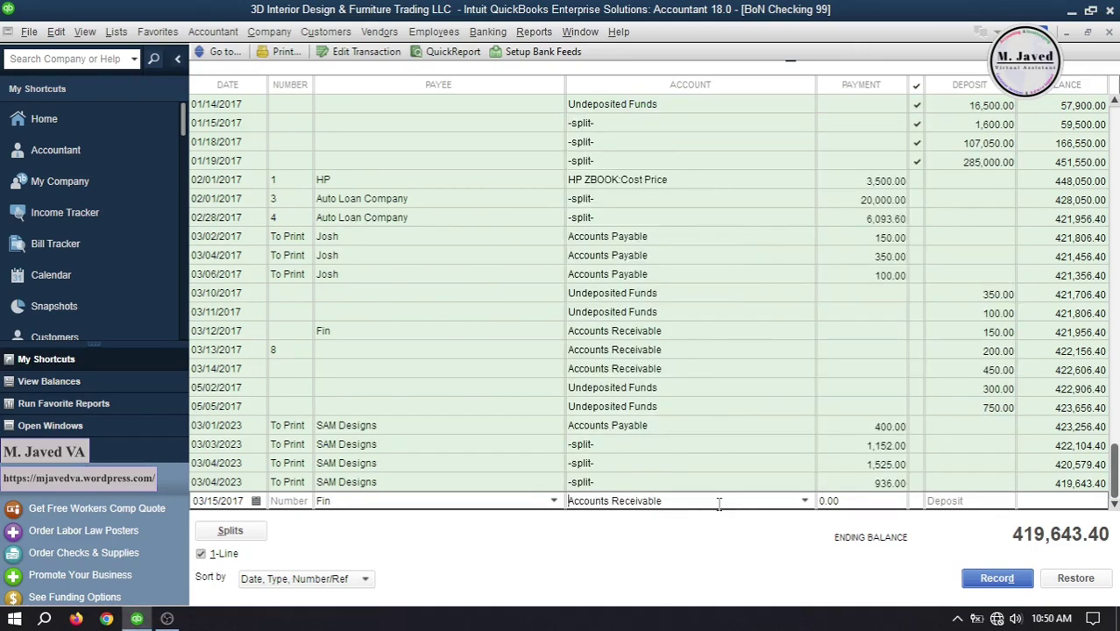
left_click(982, 503)
left_click(752, 503)
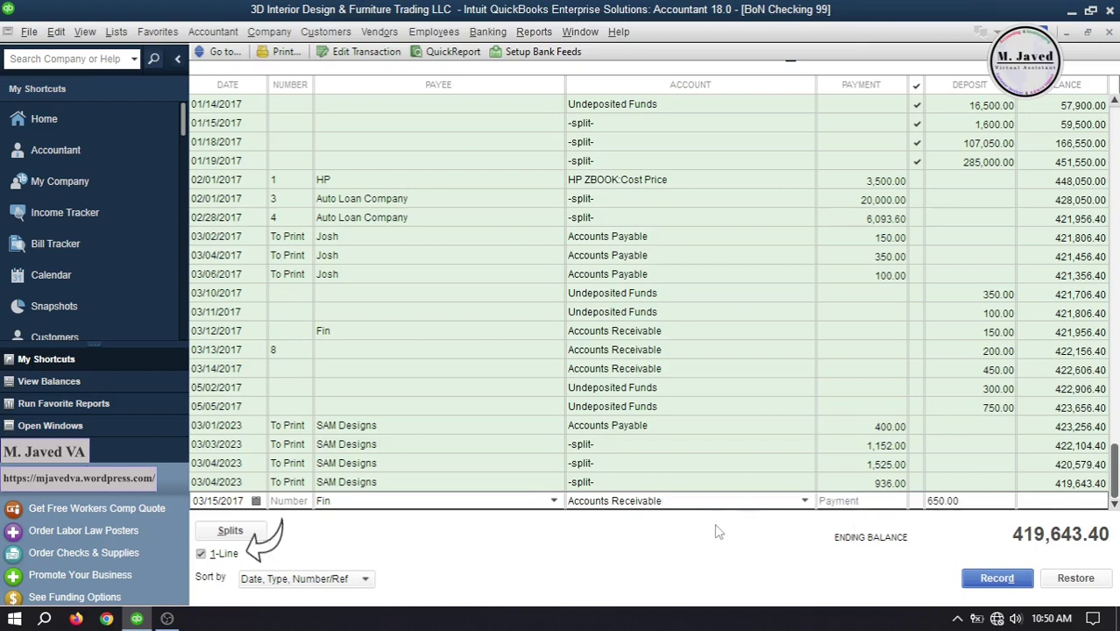
Enter the memo "Advance Payment Received" in the register's two-line view, restore the 1-Line view and record the entry
left_click(201, 554)
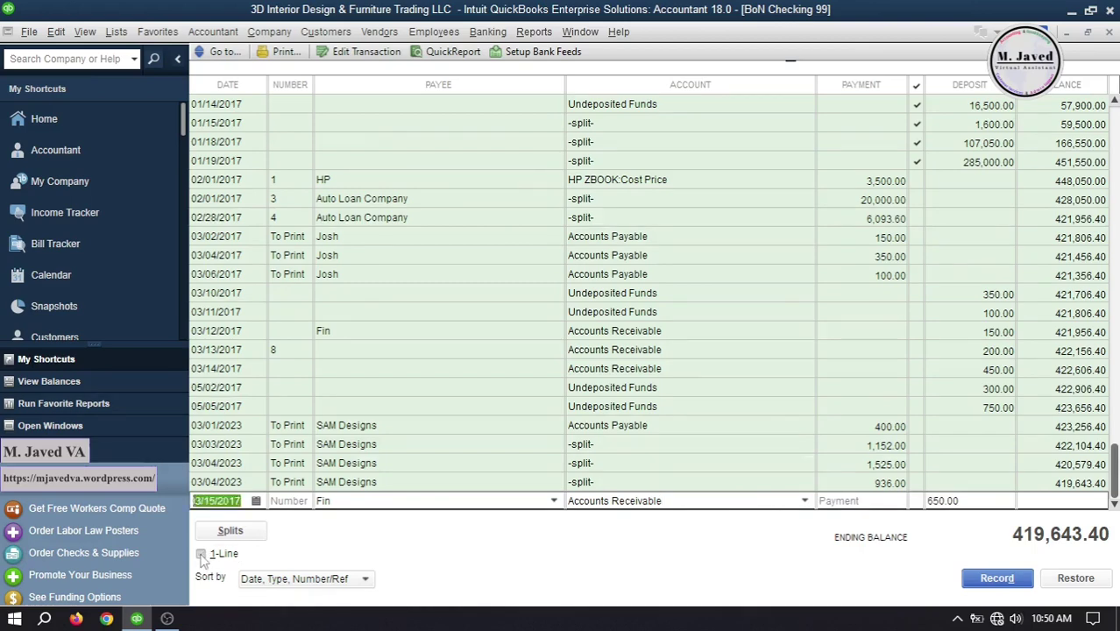
left_click(603, 482)
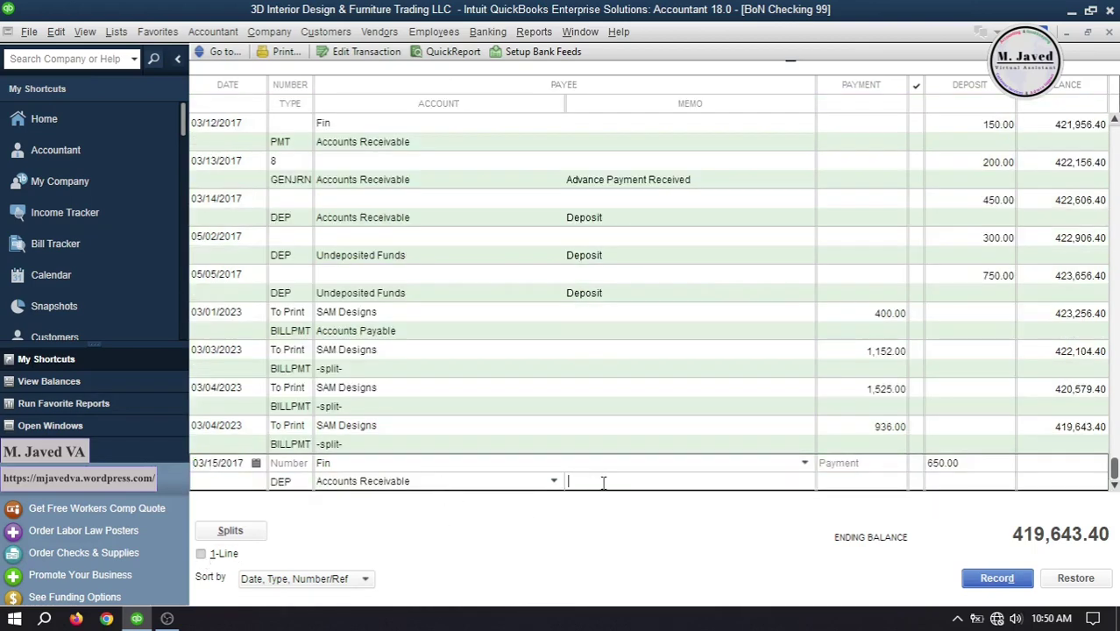
type("Advance Payment Received")
left_click(201, 554)
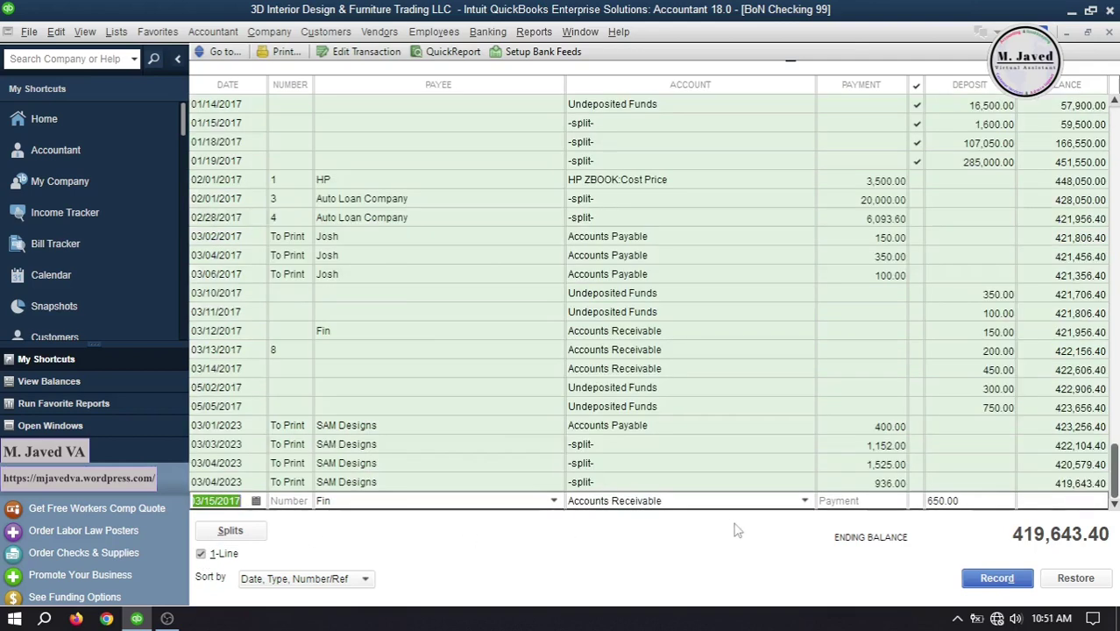
left_click(999, 579)
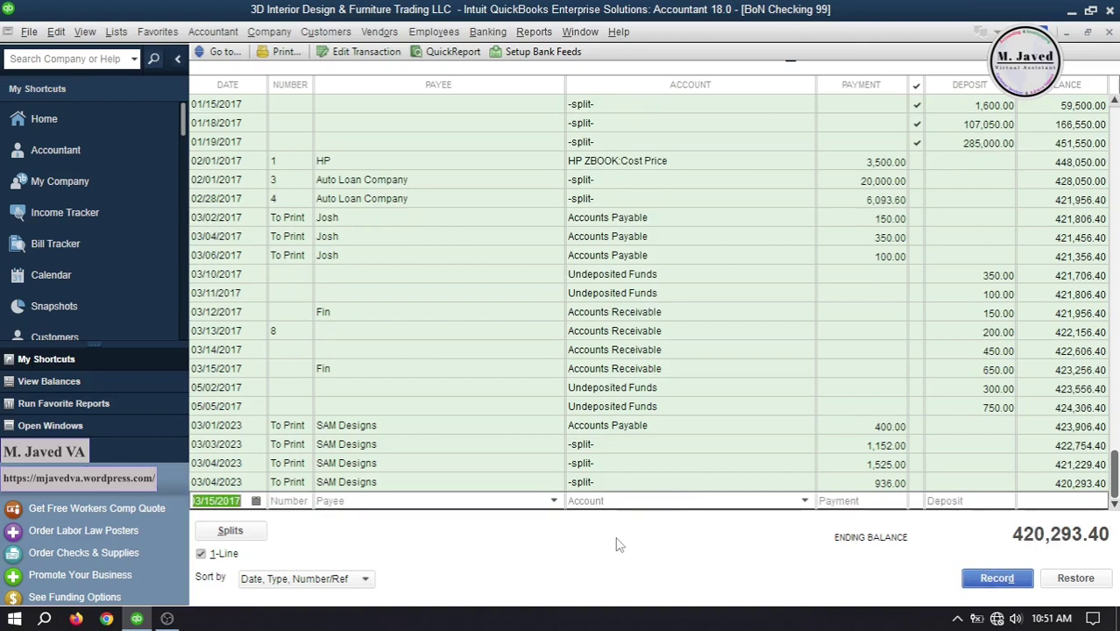
Check the 03/15/2017 deposit in the register, and review the customer's transactions and balance in the Customer Center
left_click(622, 368)
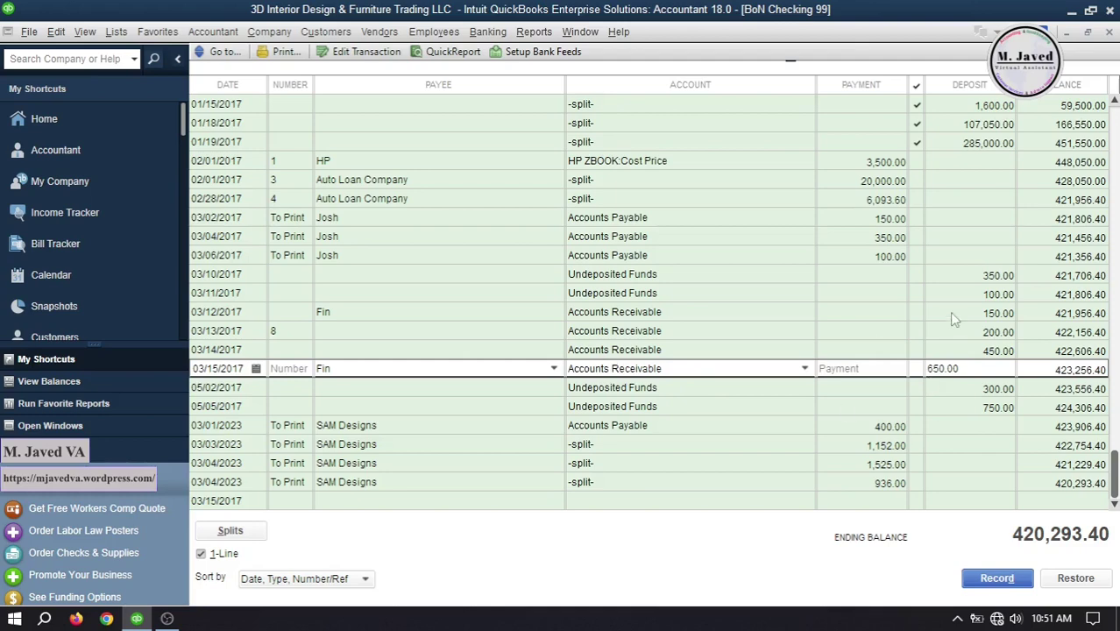
left_click(1110, 36)
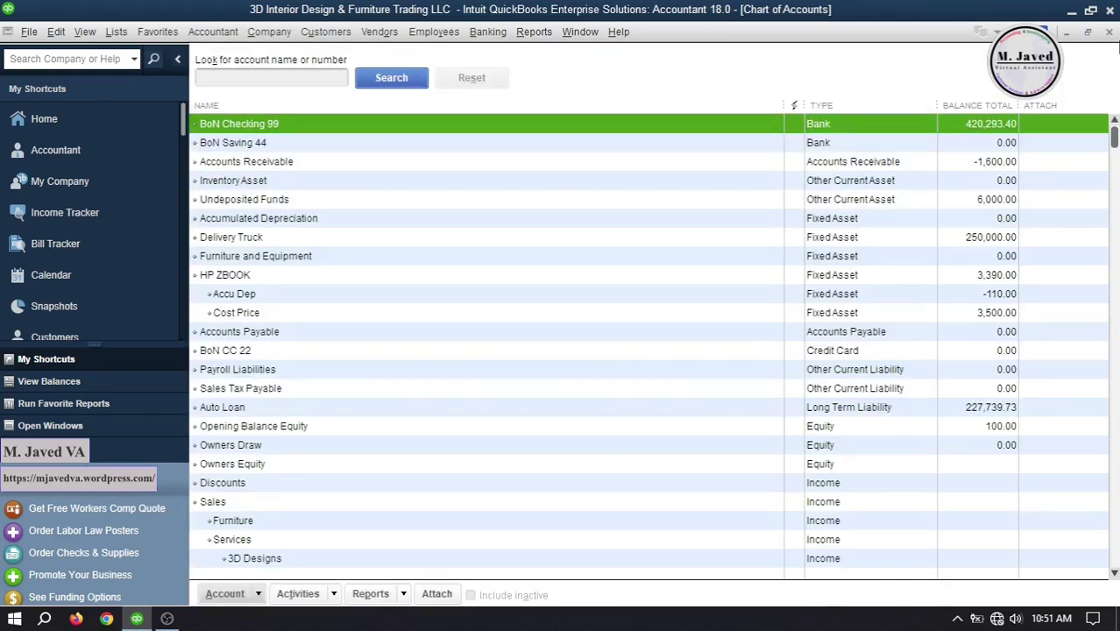
left_click(1109, 33)
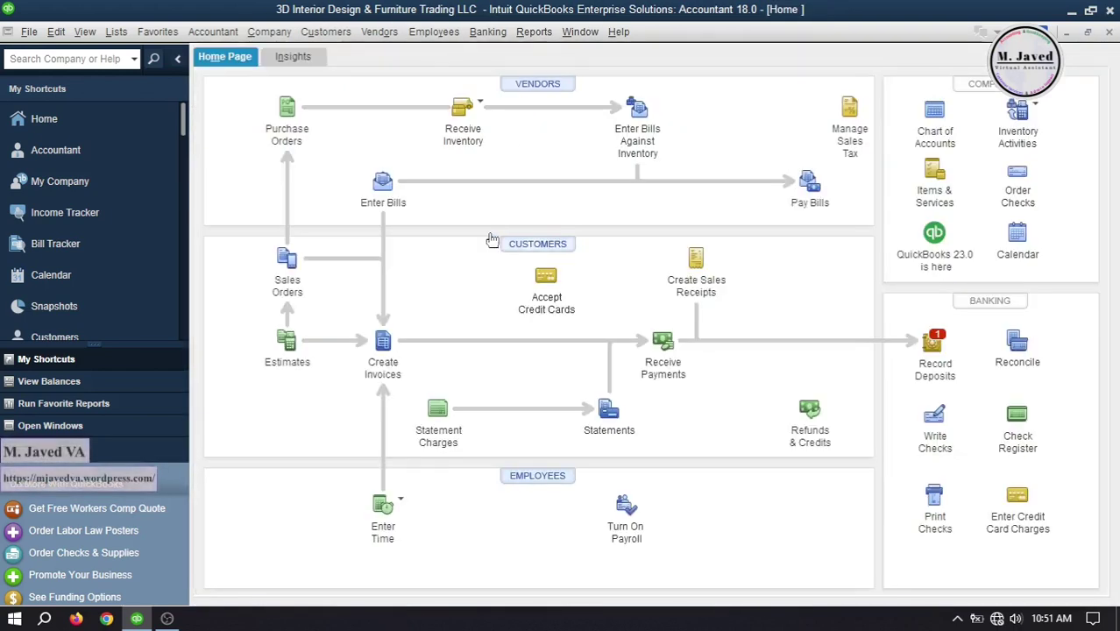
key("ctrl+j")
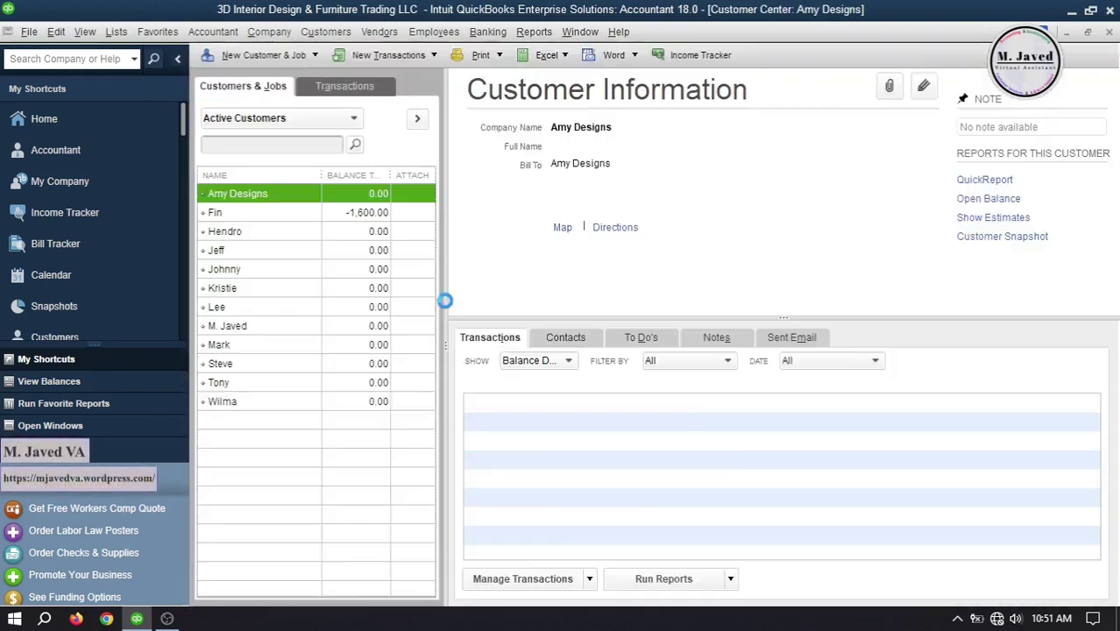
left_click(290, 214)
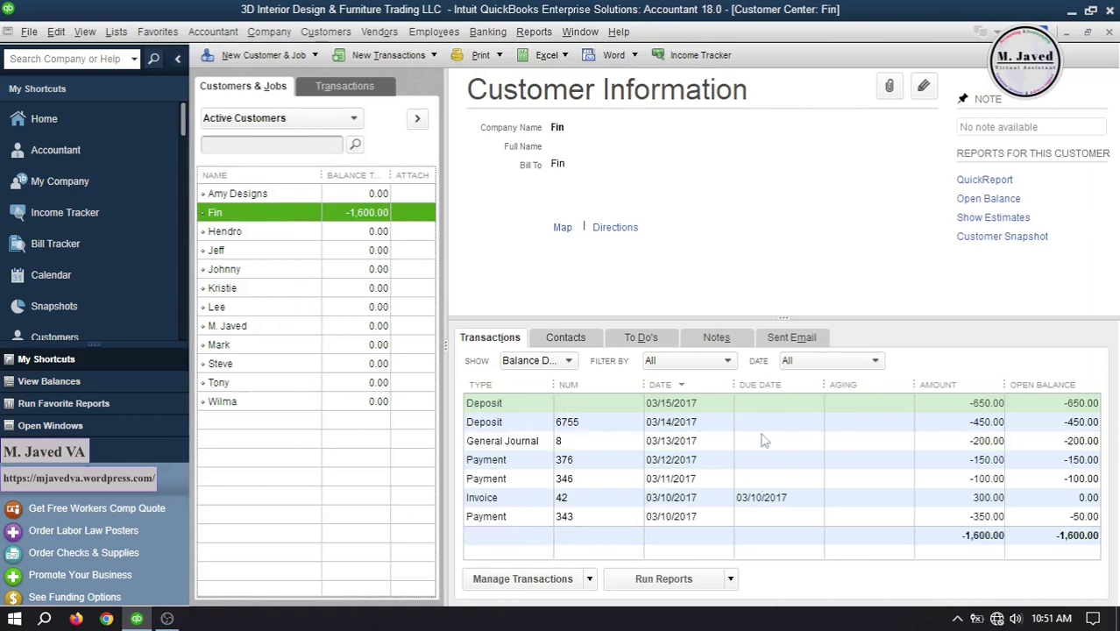
Leave the Customer Center and start a new invoice for the prepaying customer, dated 03/16/2017
left_click(752, 403)
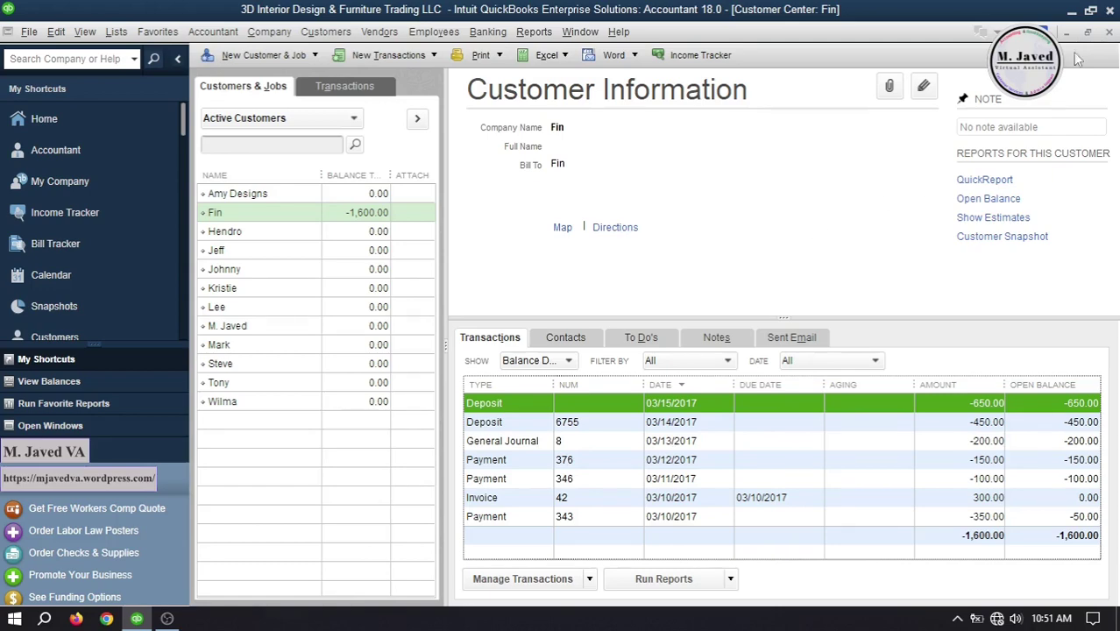
left_click(1108, 33)
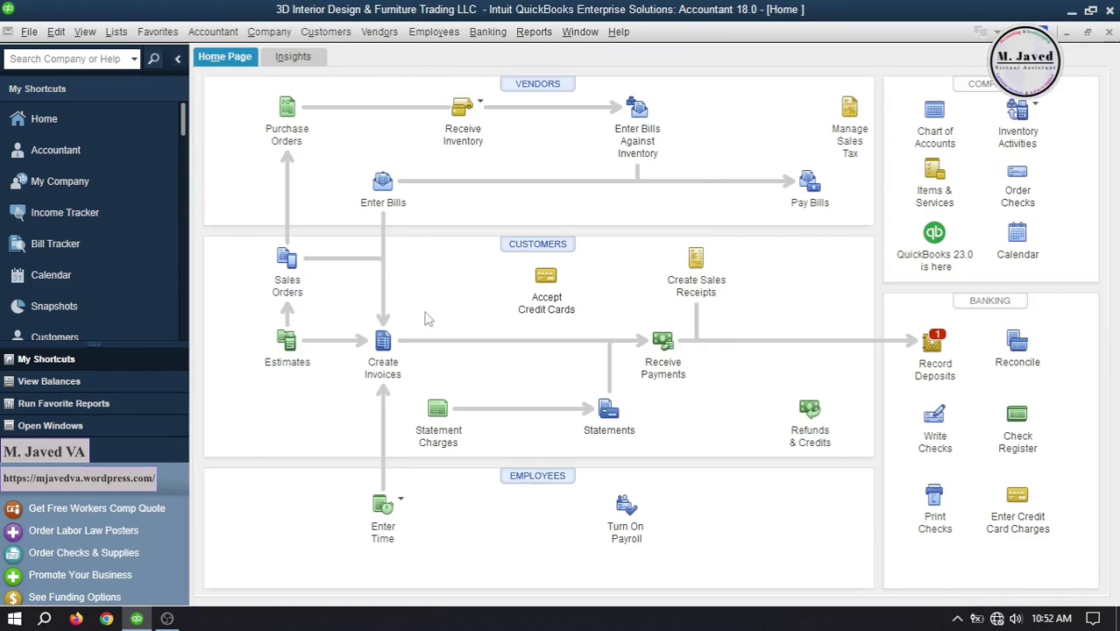
left_click(383, 341)
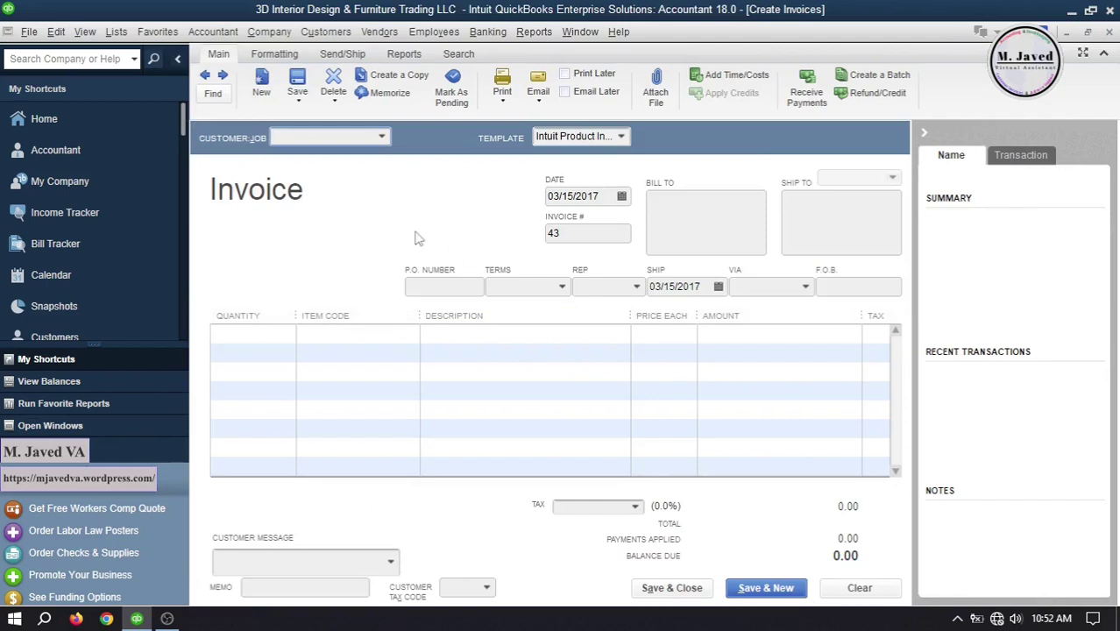
left_click(381, 137)
left_click(289, 215)
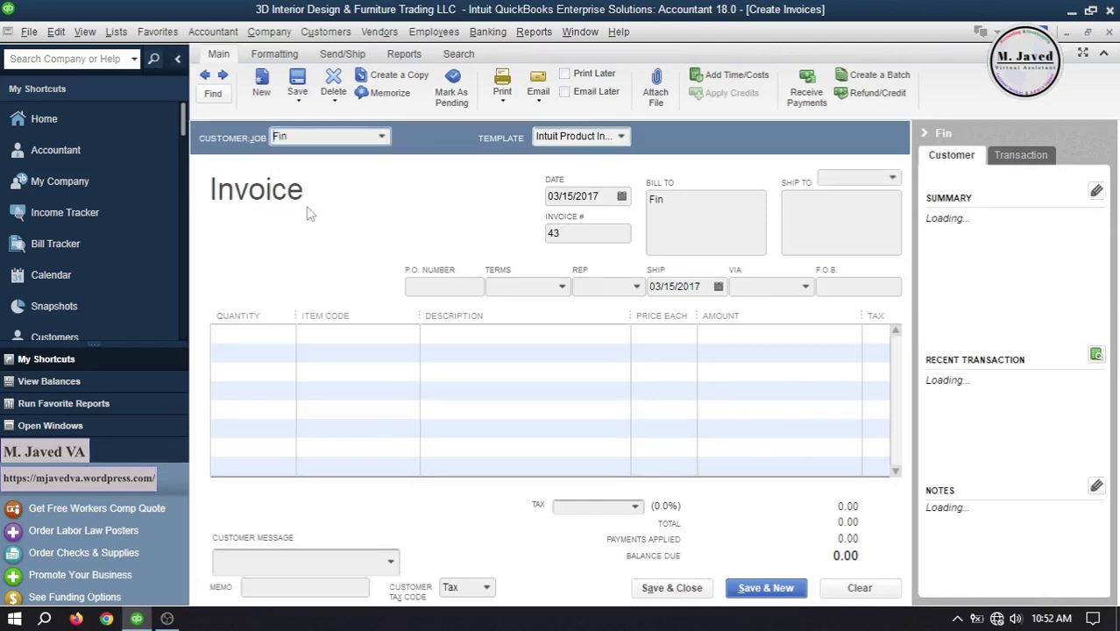
left_click(621, 196)
left_click(642, 312)
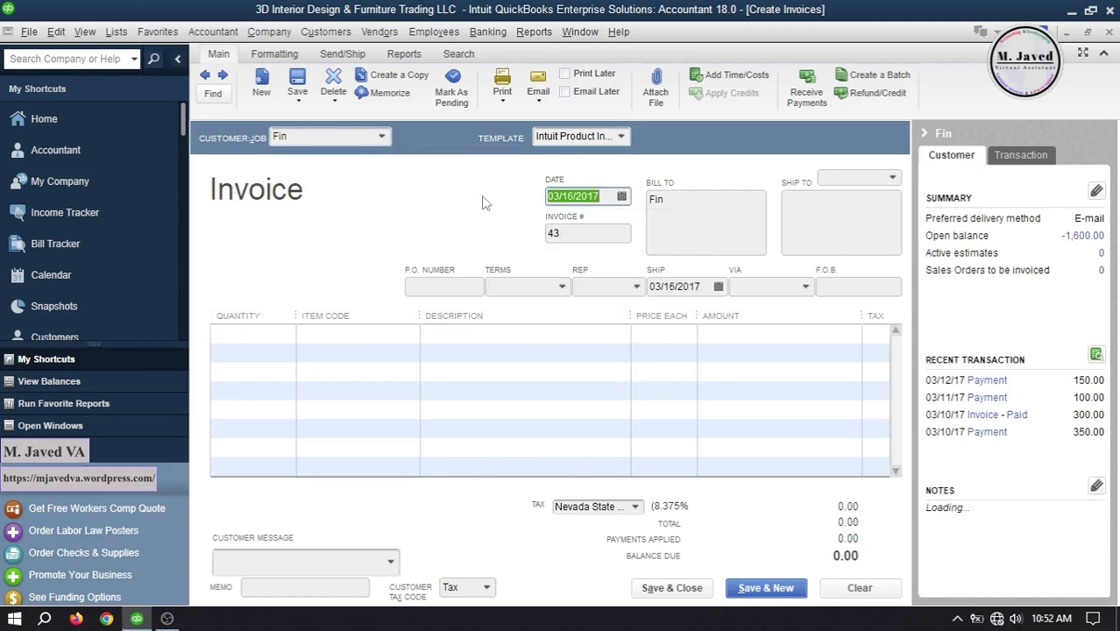
Add the 3D Designs items Kitchen and Home Office as the invoice's first two lines
left_click(364, 332)
left_click(411, 334)
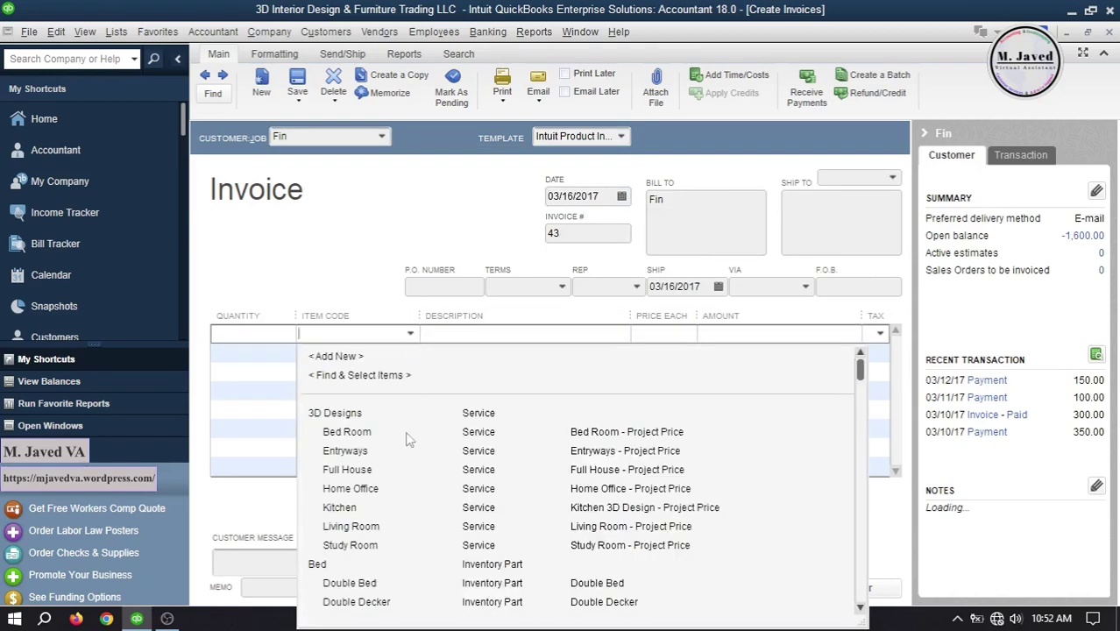
left_click(372, 509)
left_click(395, 348)
left_click(409, 352)
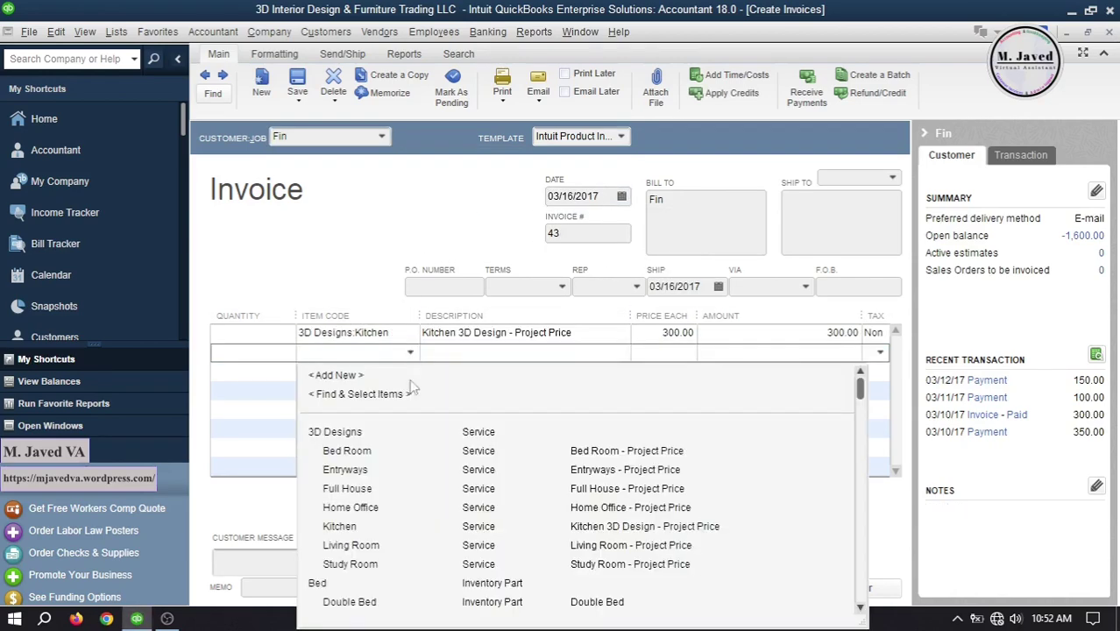
left_click(377, 508)
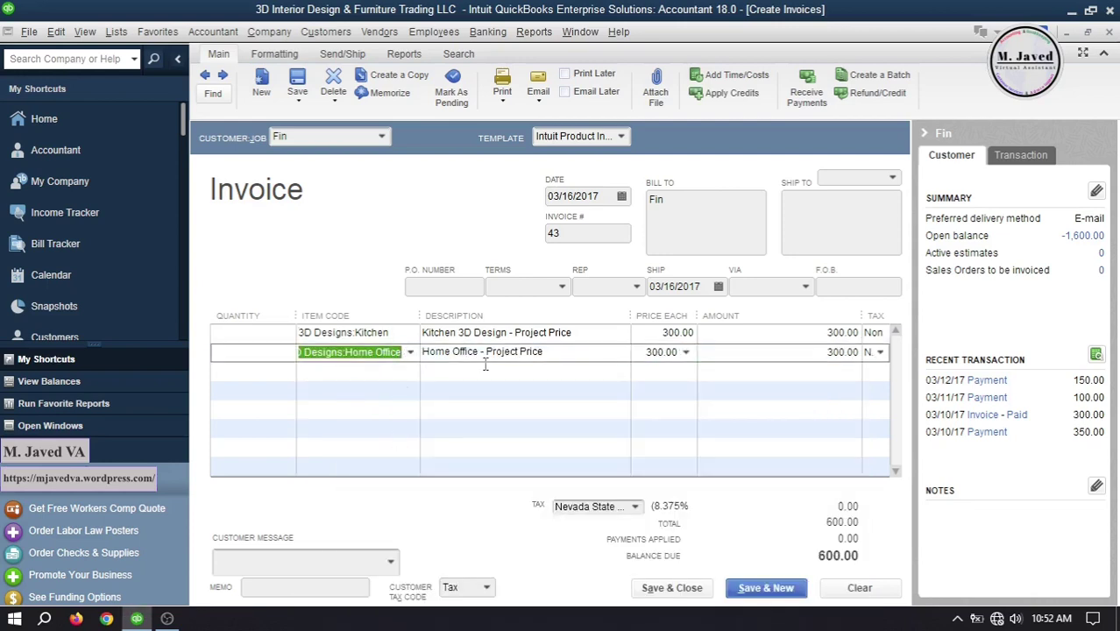
Set the invoice quantities to 3 for the Kitchen design and 2 for the Home Office design
left_click(270, 334)
type("3")
left_click(274, 352)
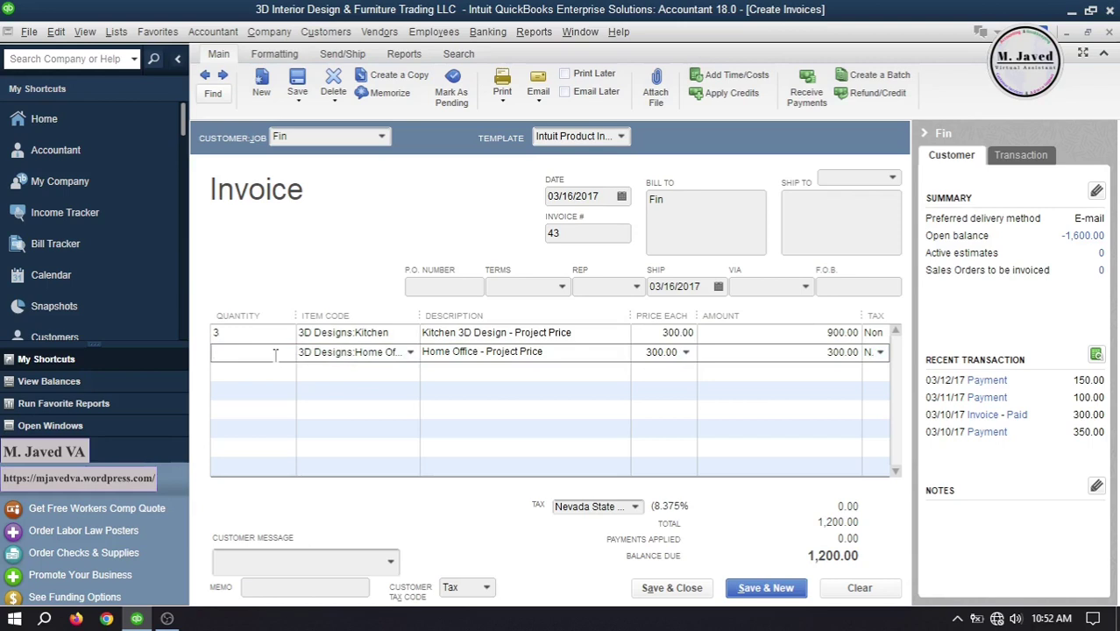
left_click(440, 230)
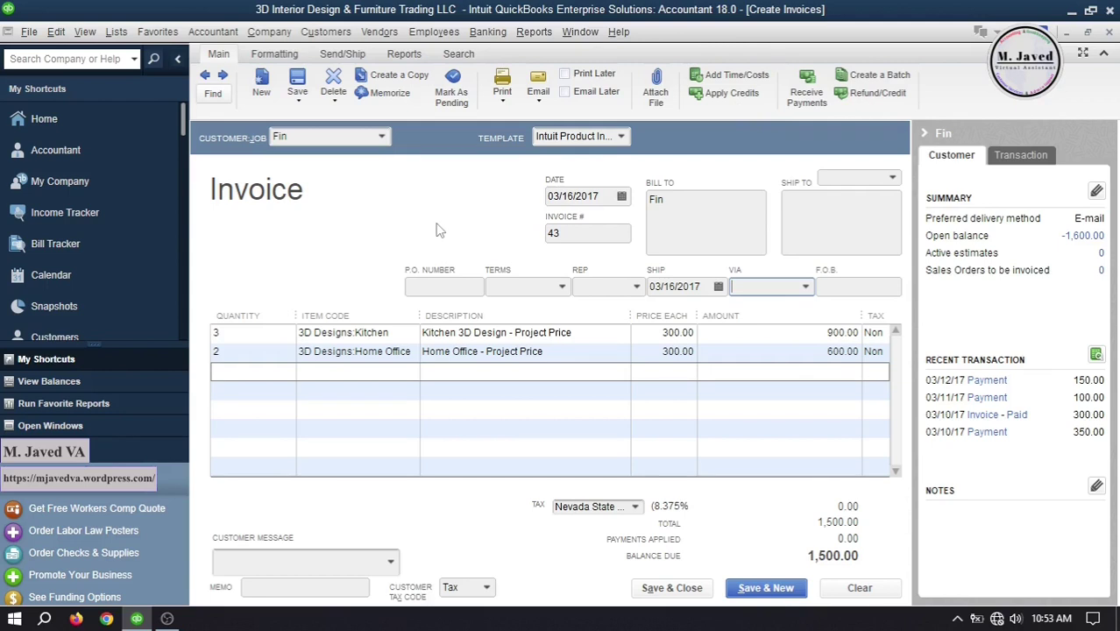
Save and close the invoice, suppressing the available-credits message in future and declining to apply the credits now
left_click(653, 588)
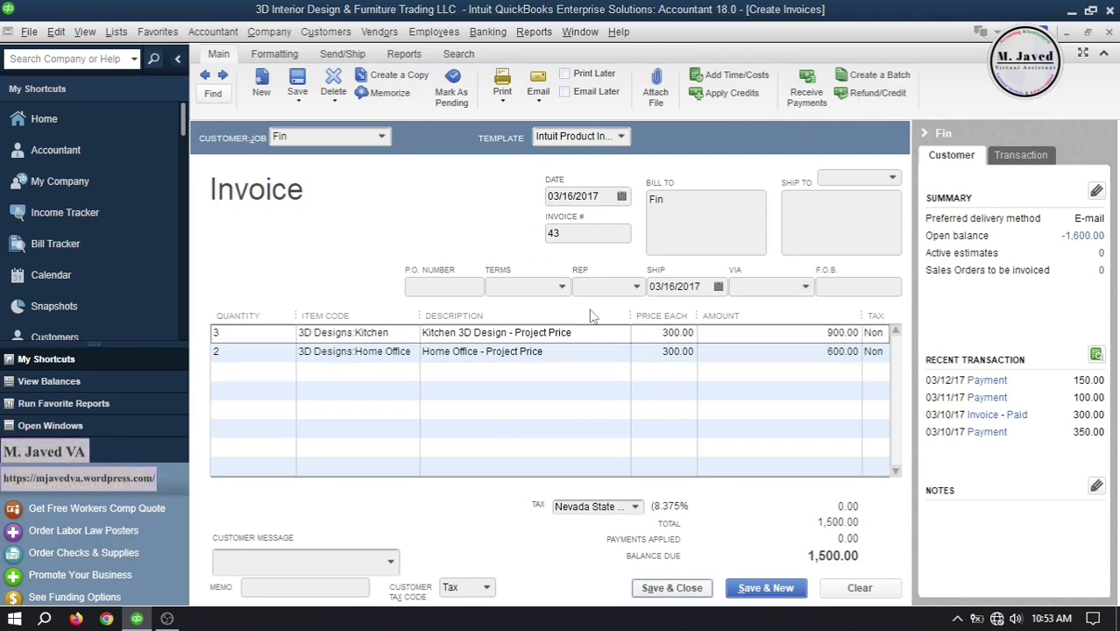
left_click_drag(664, 181, 554, 205)
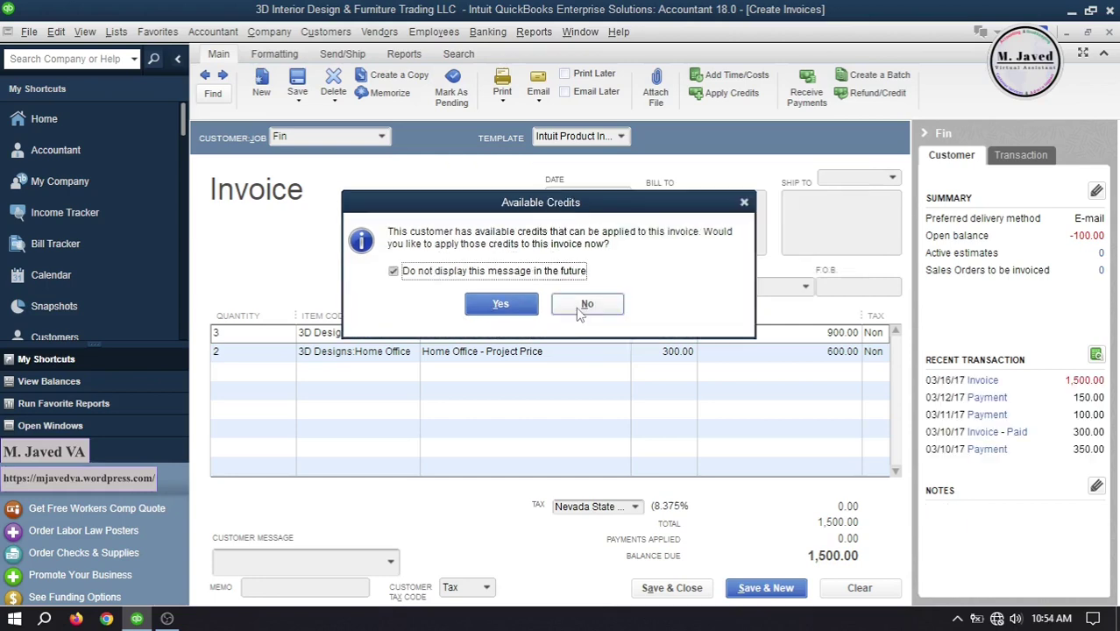
left_click(585, 303)
key("Escape")
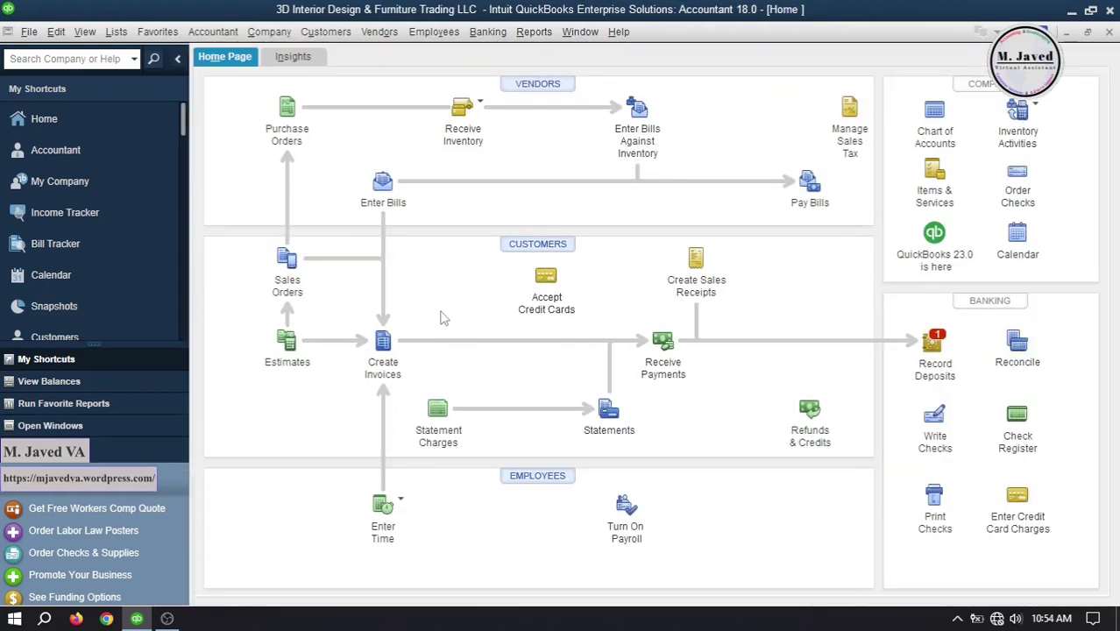
Start a received payment for the customer, select the 03/16/2017 invoice, date the payment 03/17/2017 and enter check number 264
left_click(663, 344)
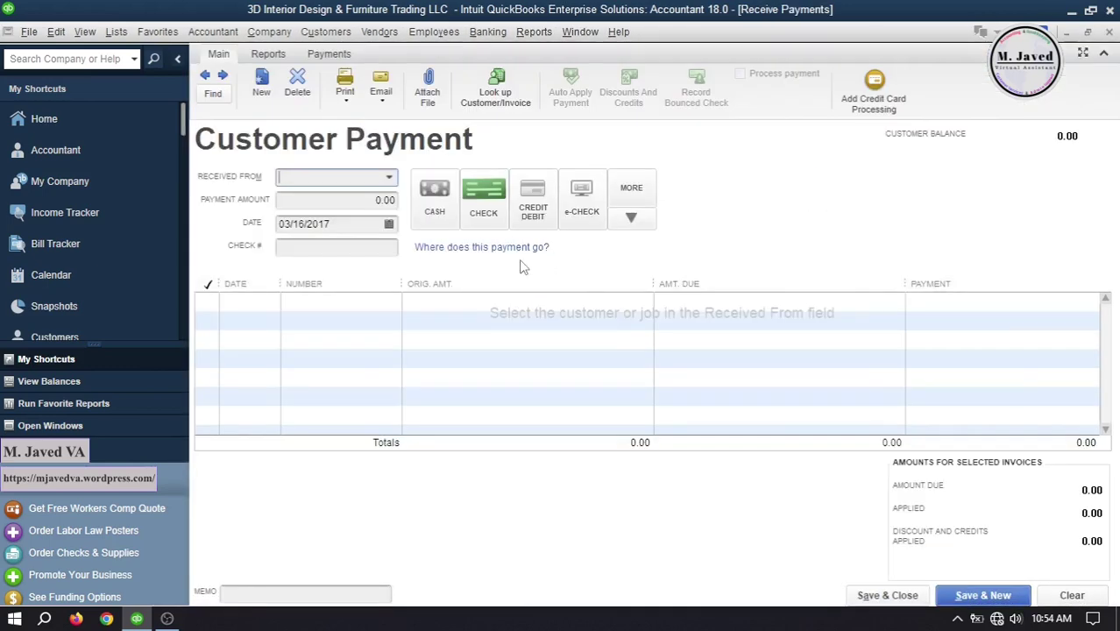
left_click(388, 177)
left_click(326, 234)
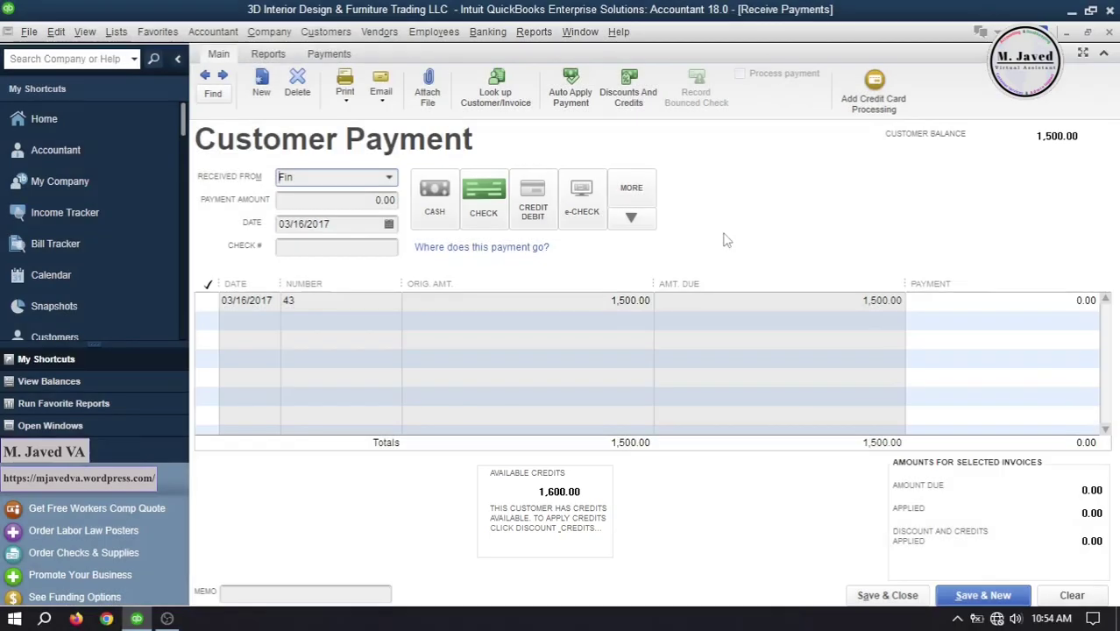
left_click(210, 302)
left_click(388, 224)
left_click(392, 338)
left_click(357, 250)
type("264")
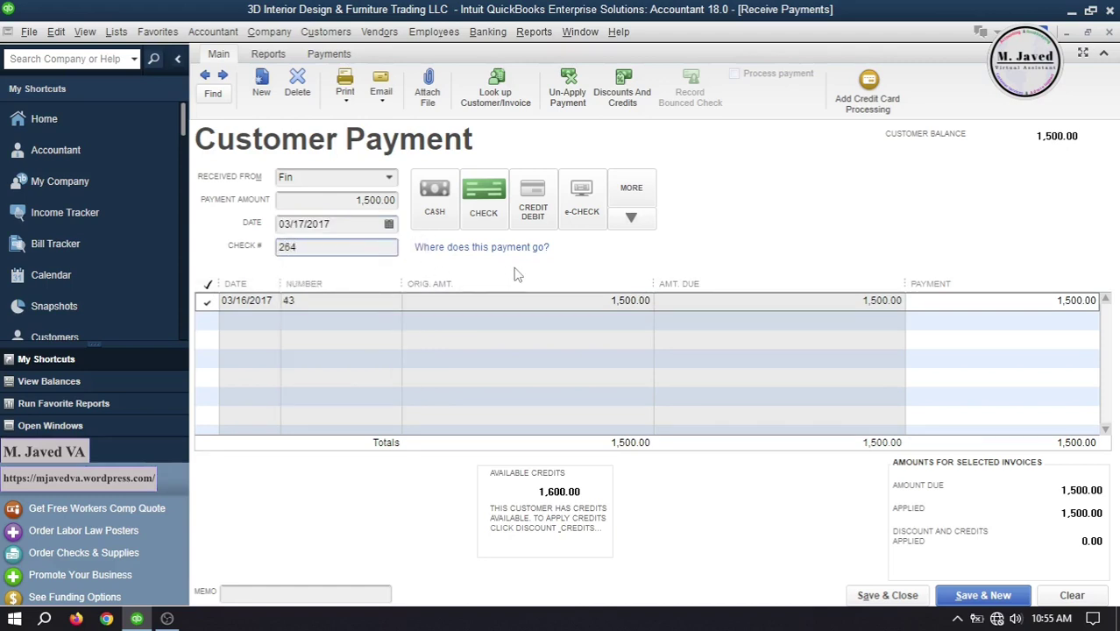
key("Tab")
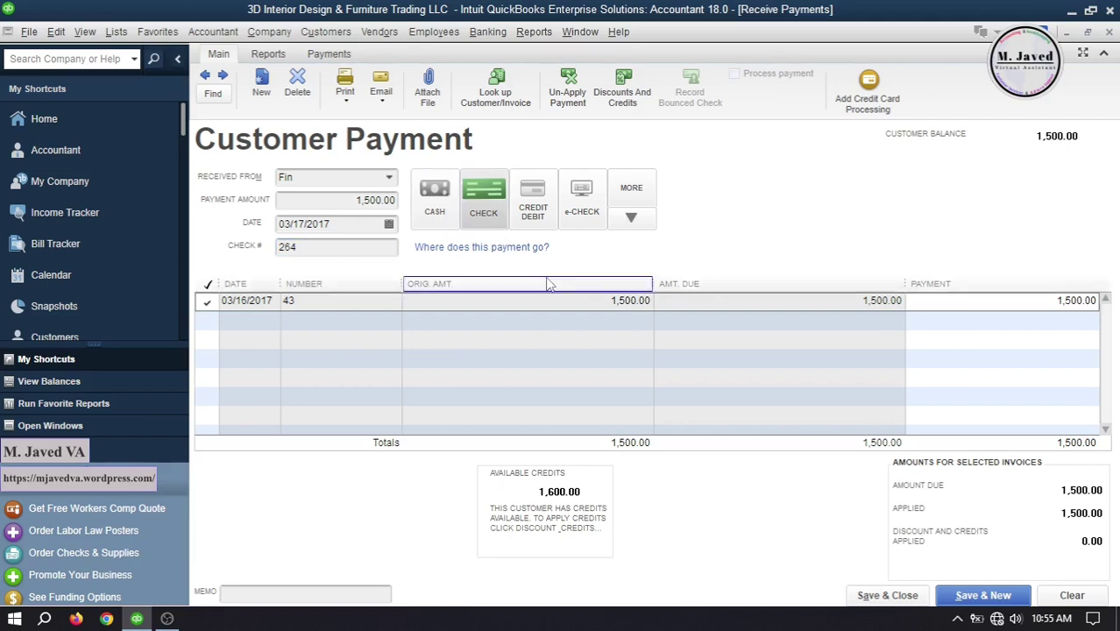
Open the discounts and credits for the invoice and select all six available credits, dated 03/10/2017 through 03/15/2017
left_click(622, 101)
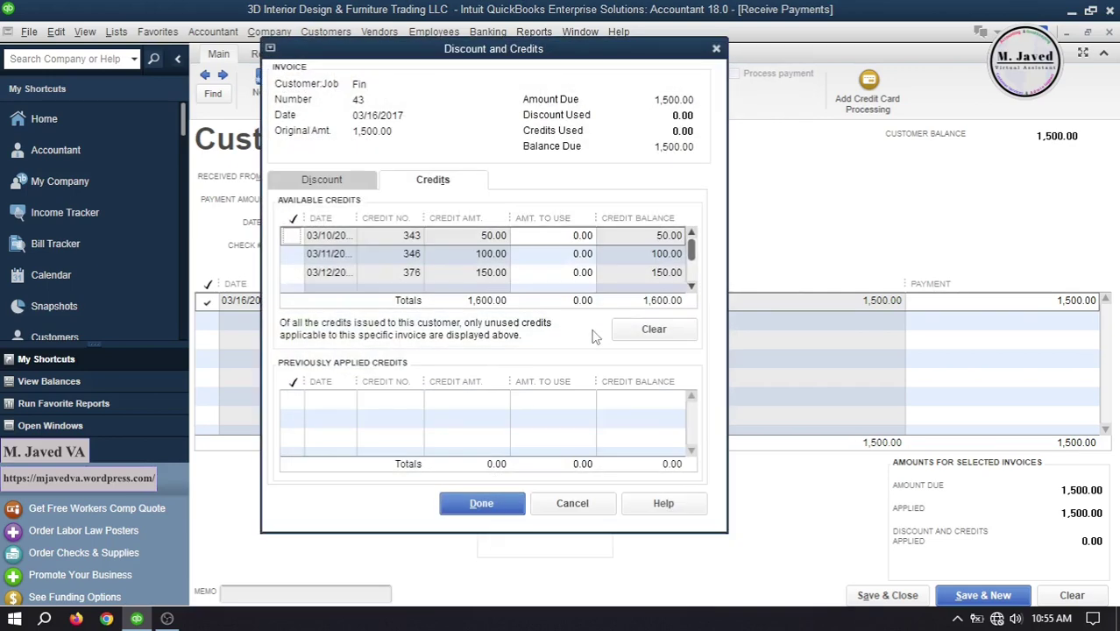
mouse_move(692, 250)
left_mouse_down()
mouse_move(692, 272)
mouse_move(698, 253)
left_mouse_up()
left_click(291, 235)
left_click(292, 253)
left_click(291, 273)
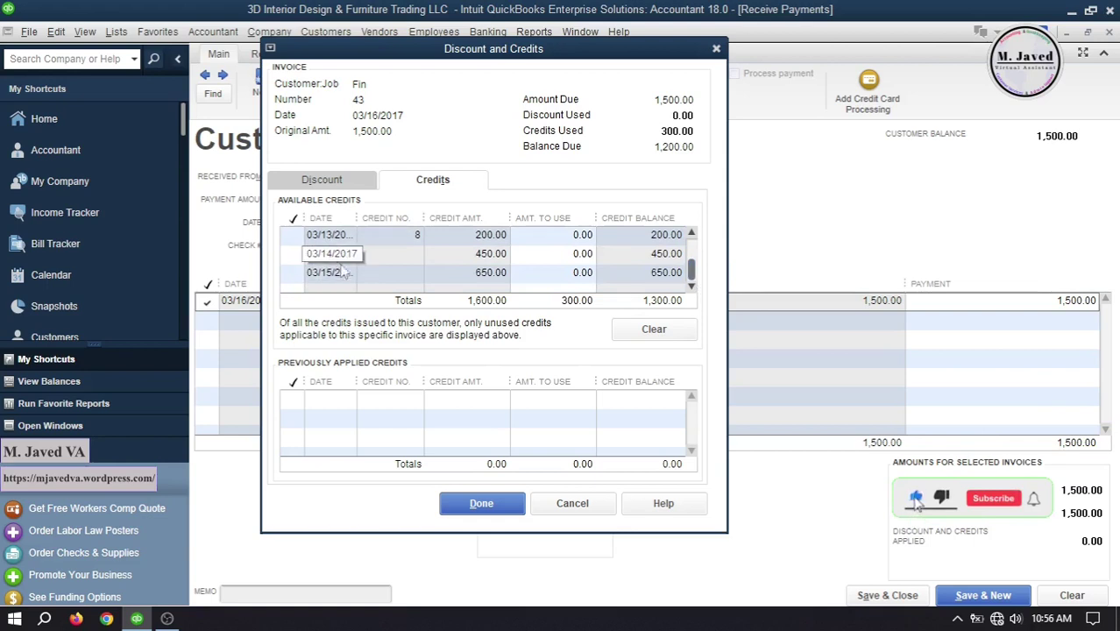
left_click(292, 235)
left_click(291, 255)
left_click(289, 272)
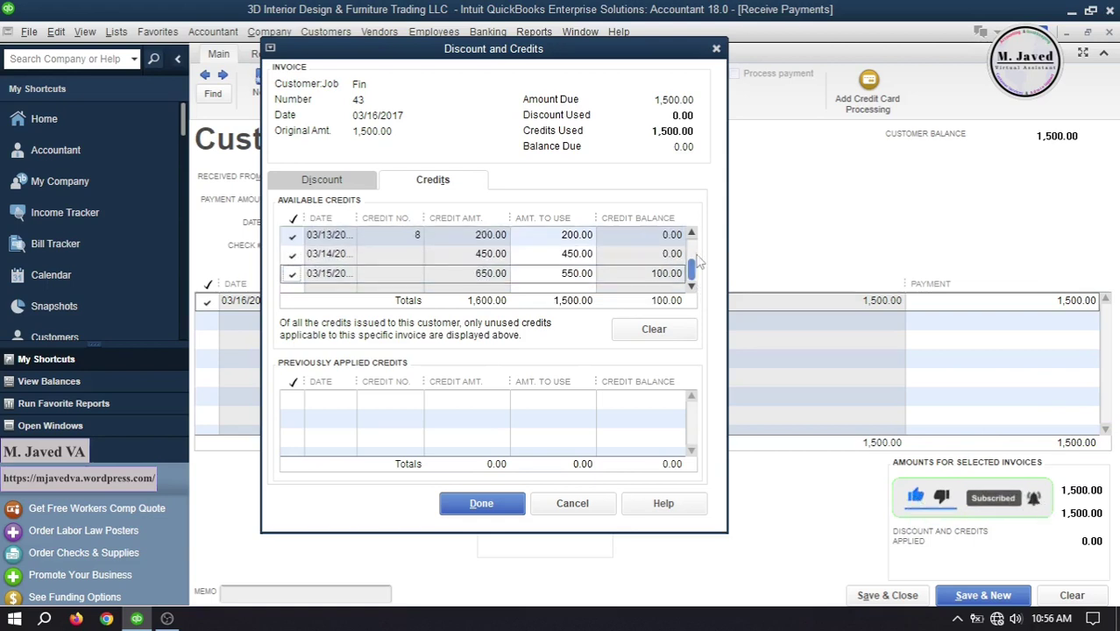
Try using only 500 of the 03/15/2017 credit, and reset its amount by deselecting and reselecting that credit
scroll(324, 263, "up", 1)
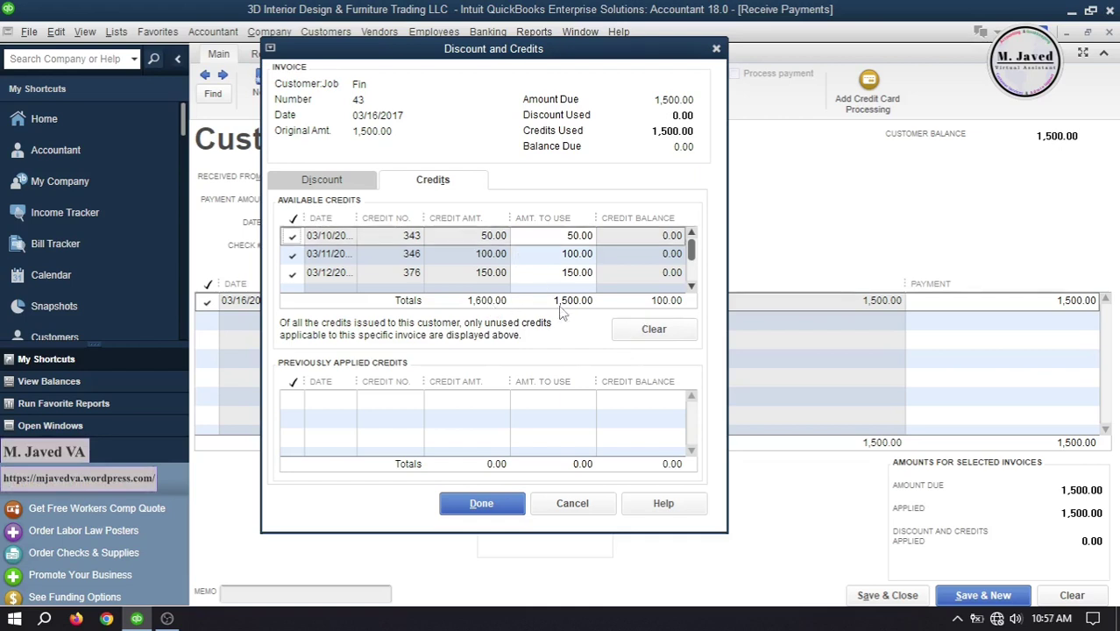
scroll(695, 267, "down", 1)
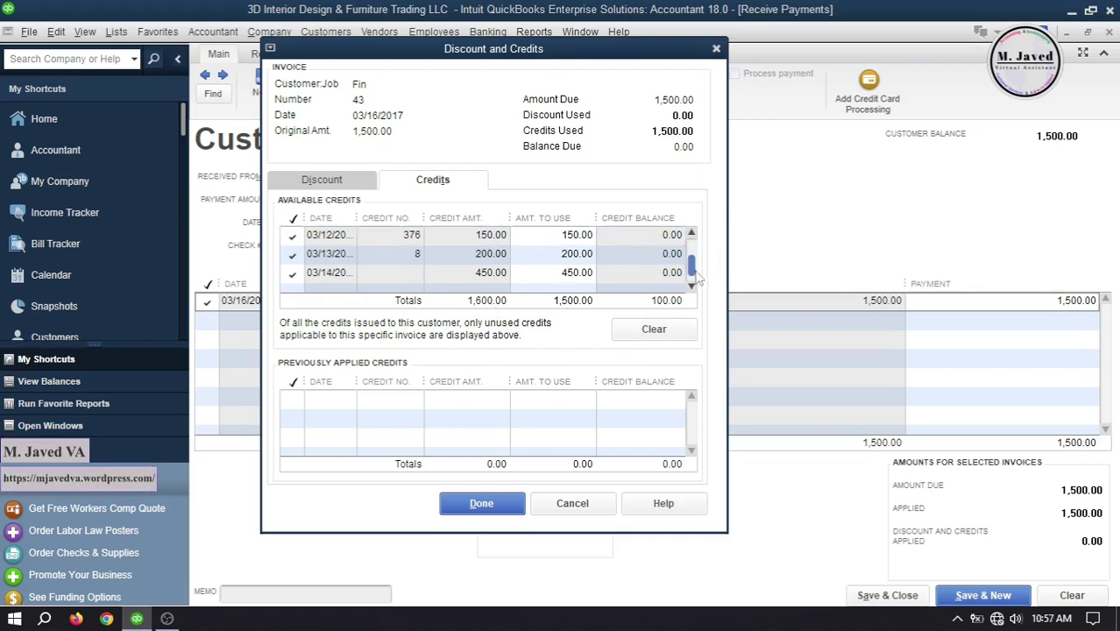
scroll(697, 272, "down", 1)
left_click(549, 274)
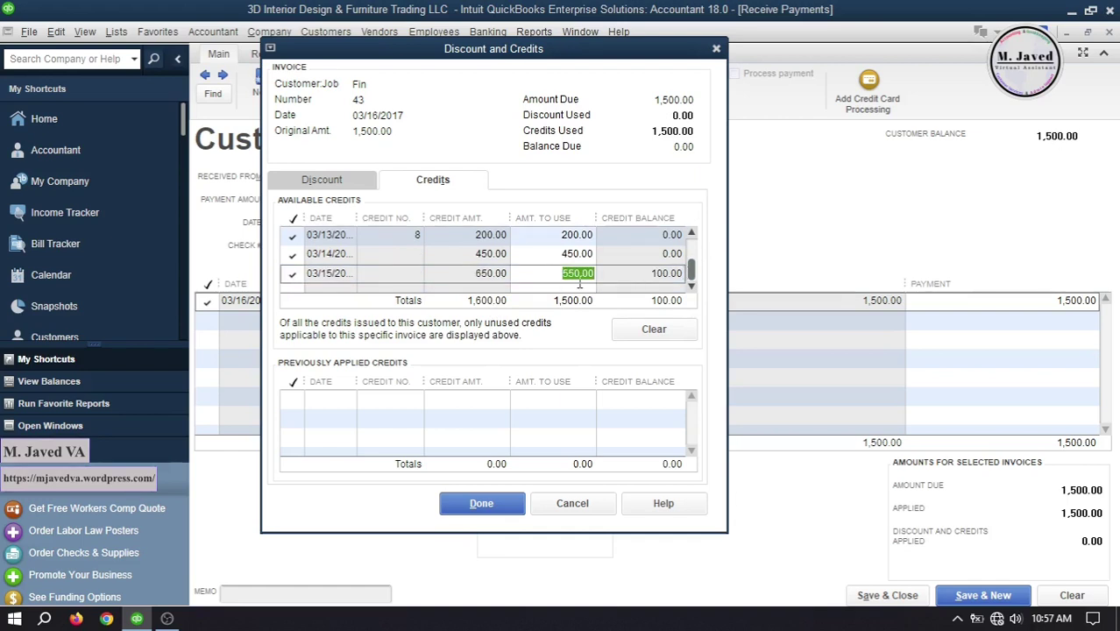
type("500")
left_click(541, 255)
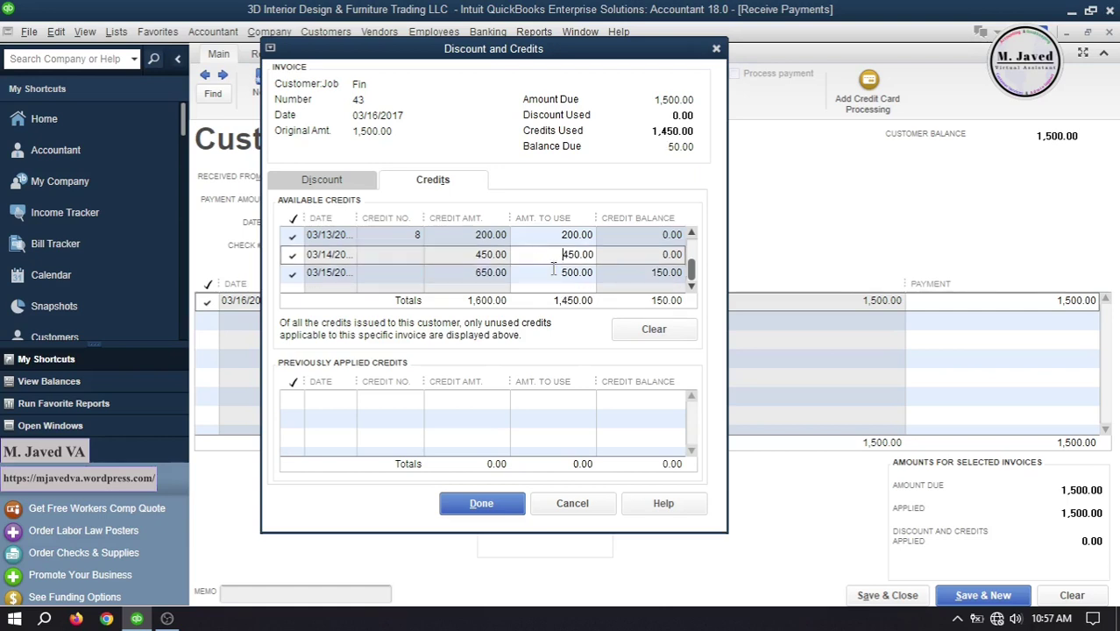
left_click(292, 274)
left_click(291, 274)
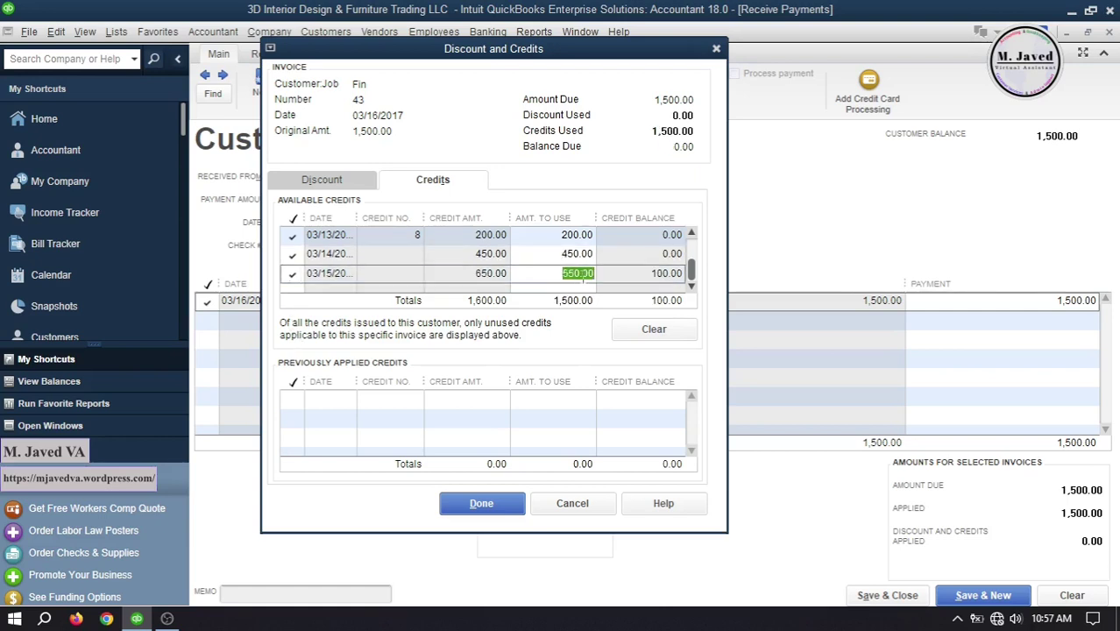
Apply the selected credits to the invoice, and save and close the customer payment
left_click_drag(691, 270, 692, 243)
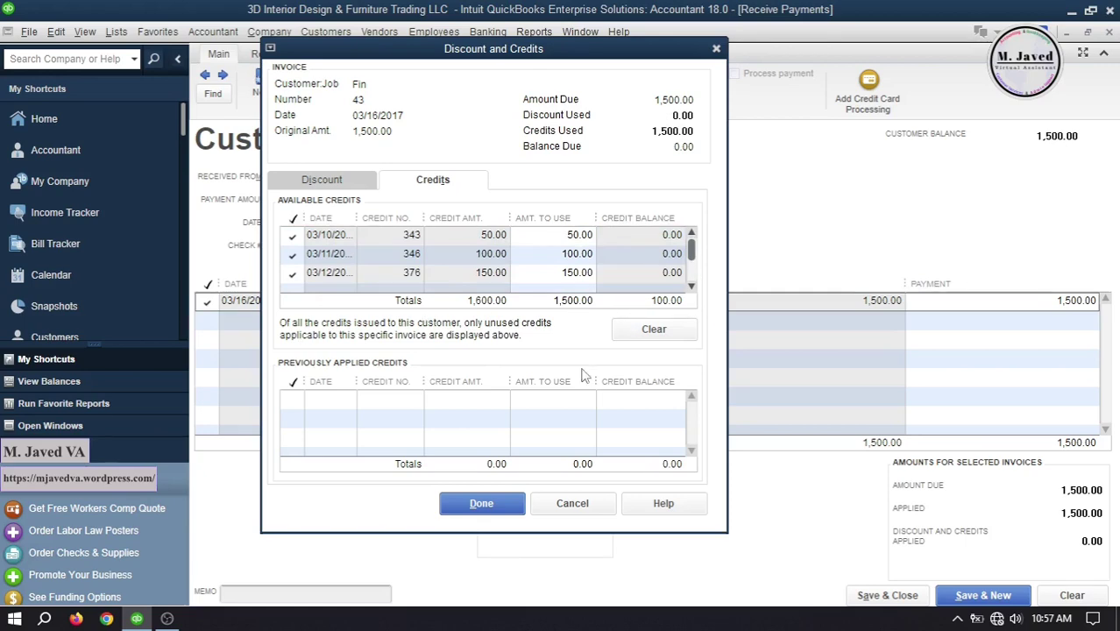
left_click(485, 507)
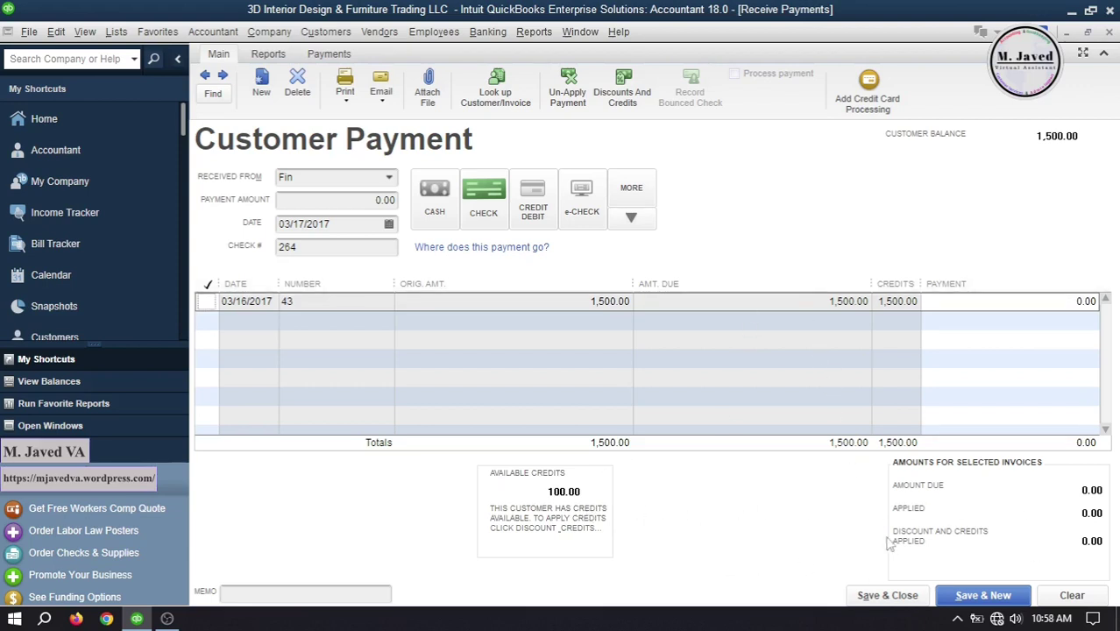
left_click(887, 595)
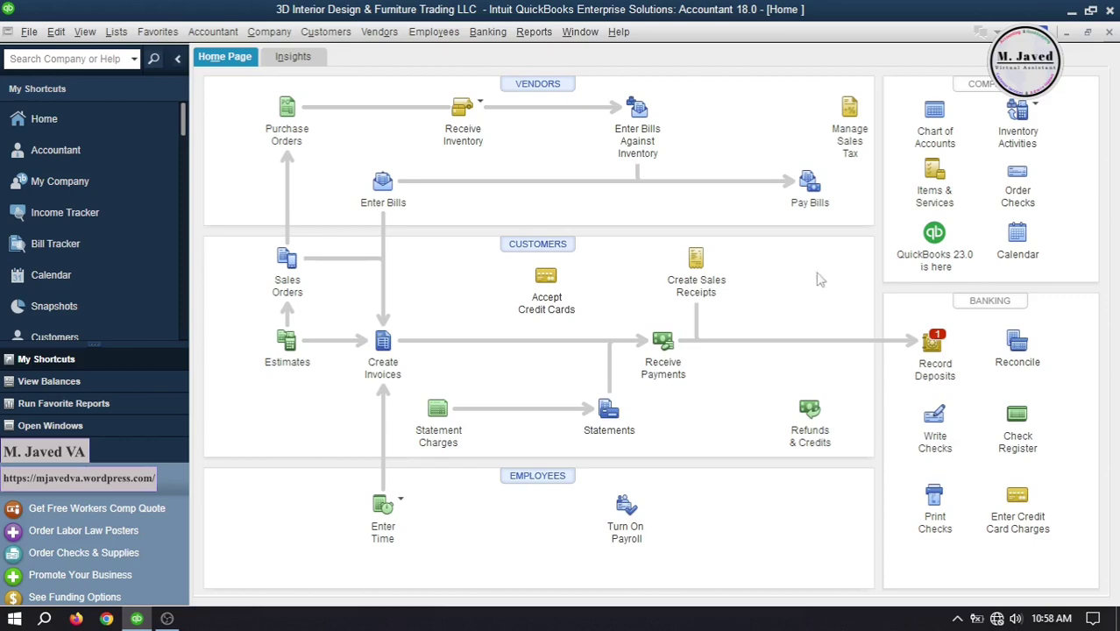
Check the list of payments awaiting deposit, and close the deposit window without recording anything
left_click(934, 347)
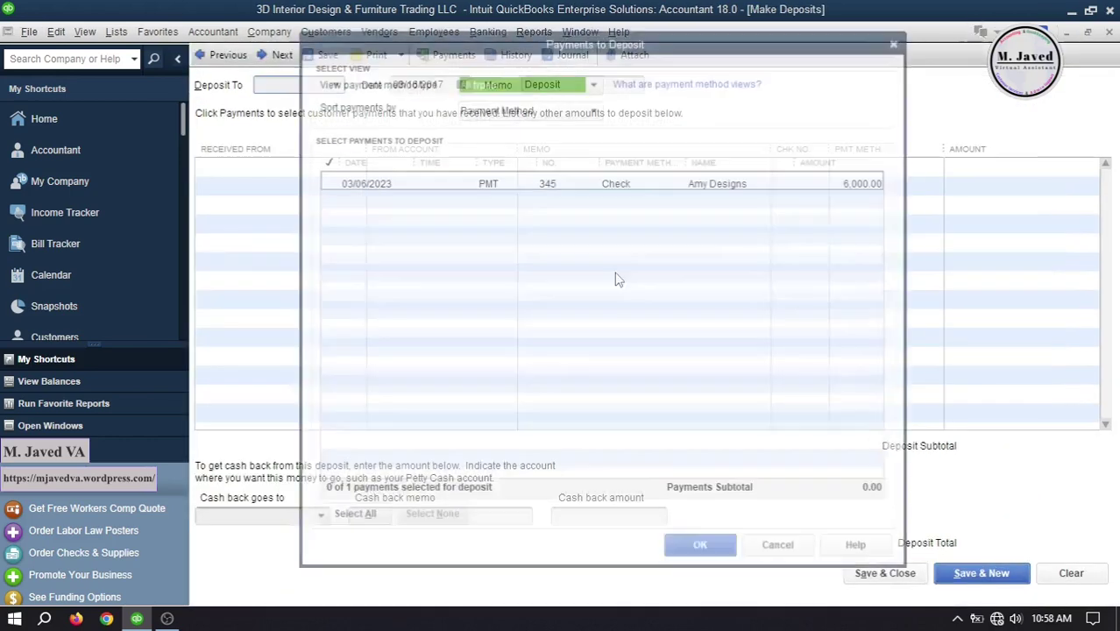
left_click(899, 38)
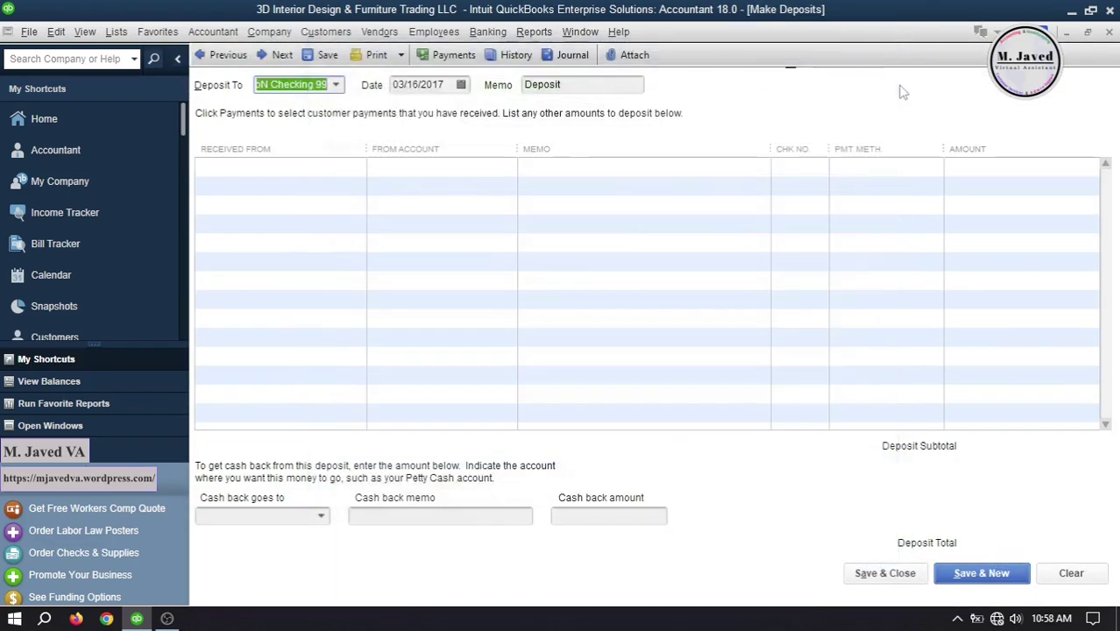
left_click(1109, 33)
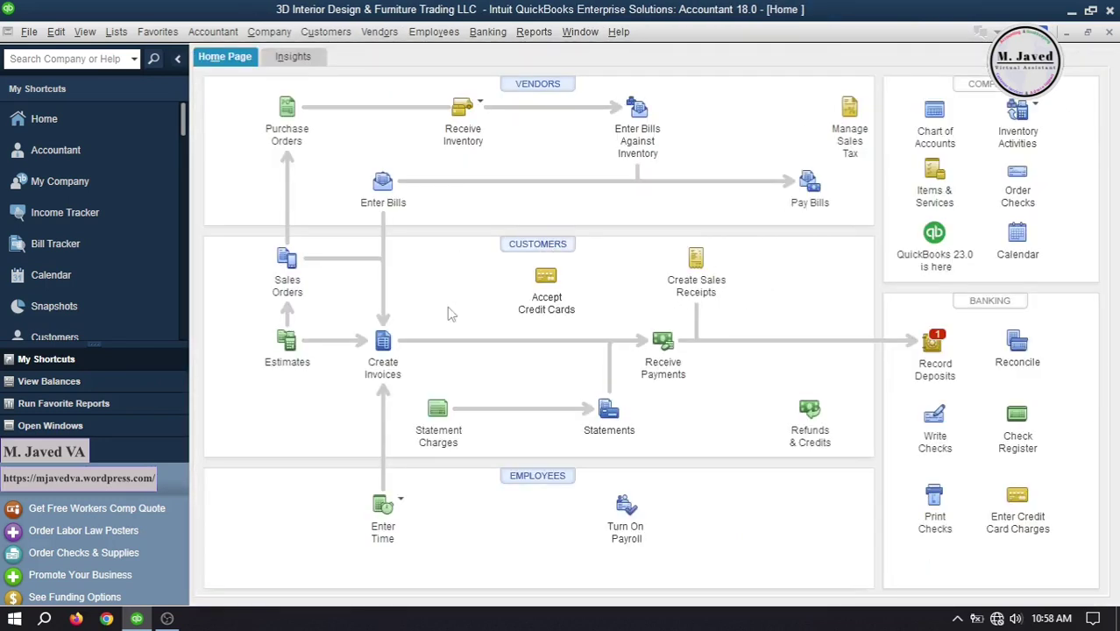
Review the customer's balance and transactions in the Customer Center, and examine the payment status of the 03/16/2017 invoice
key("ctrl+j")
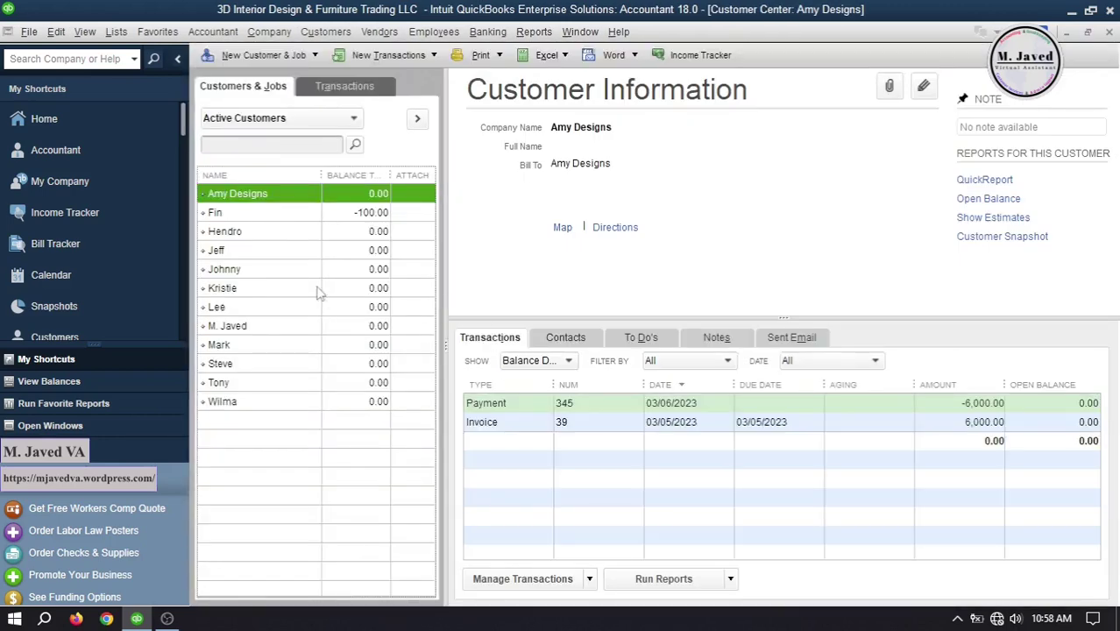
left_click(292, 213)
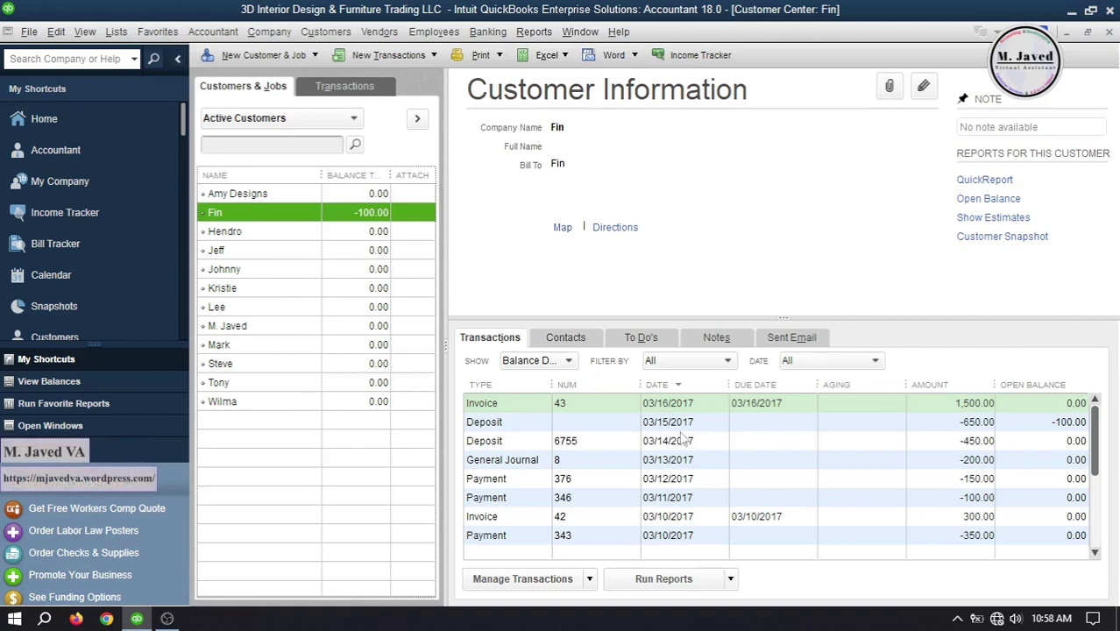
double_click(759, 403)
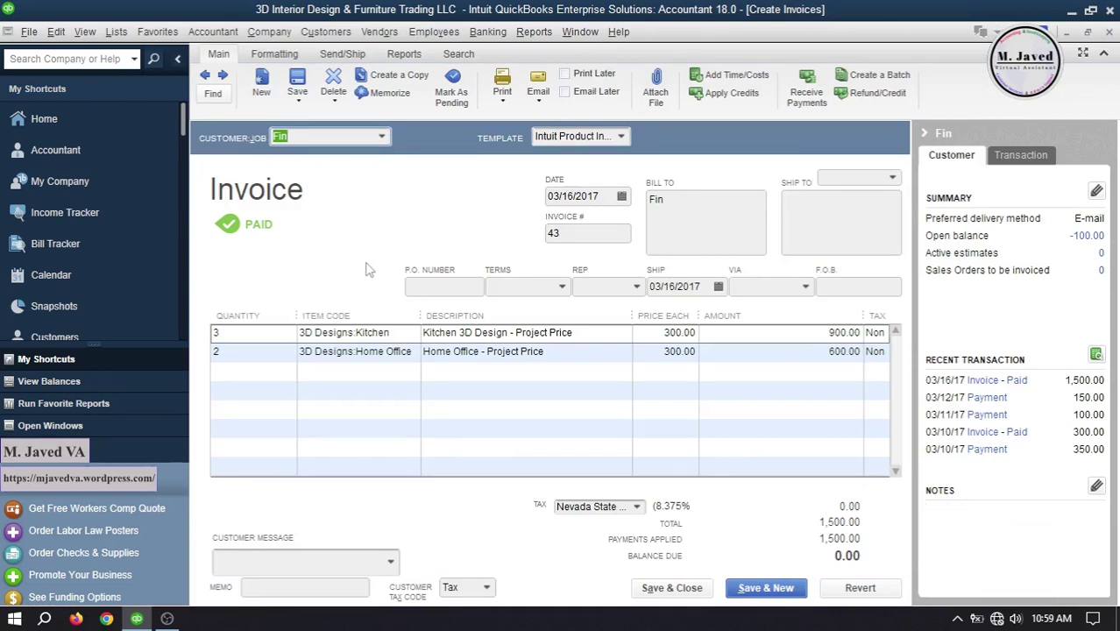
left_click(1110, 34)
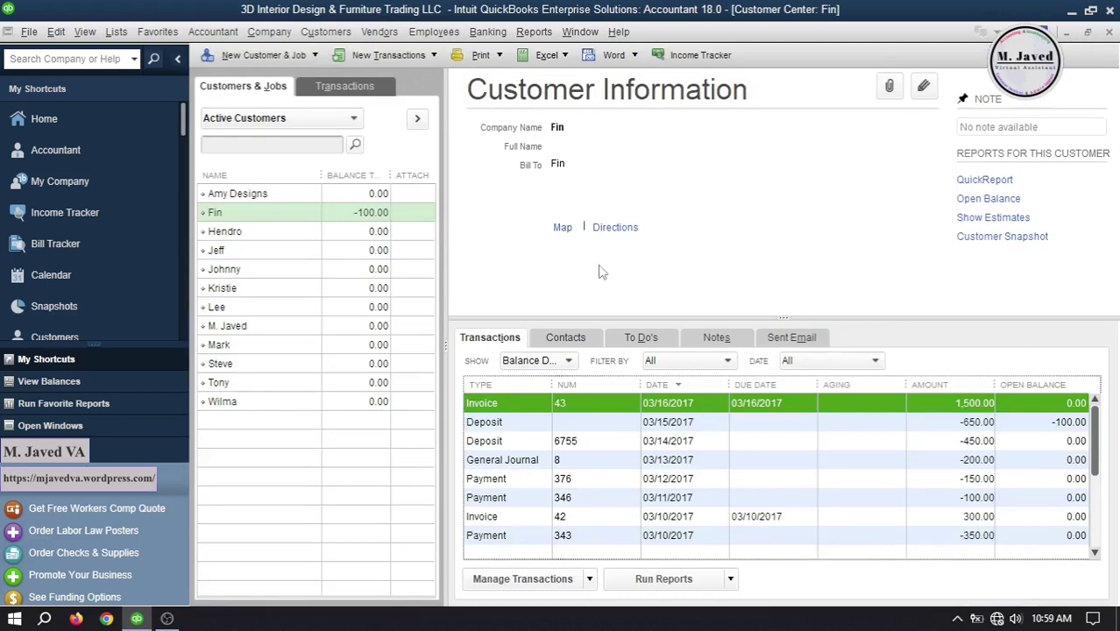
Start a new account in the chart of accounts with the type Other Current Liability
left_click(1110, 33)
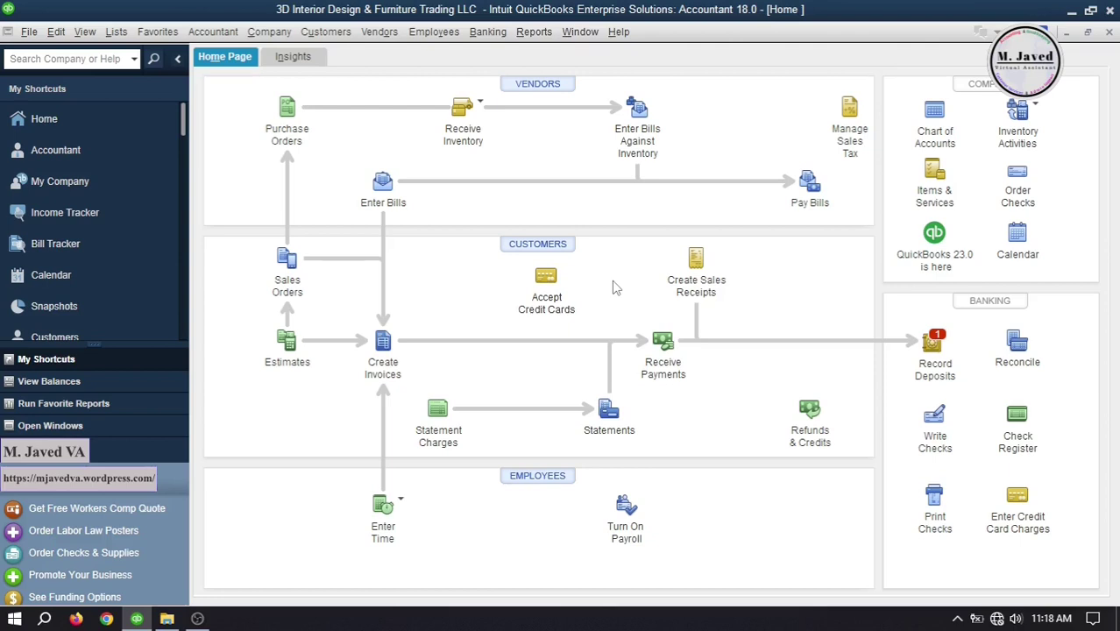
left_click(926, 131)
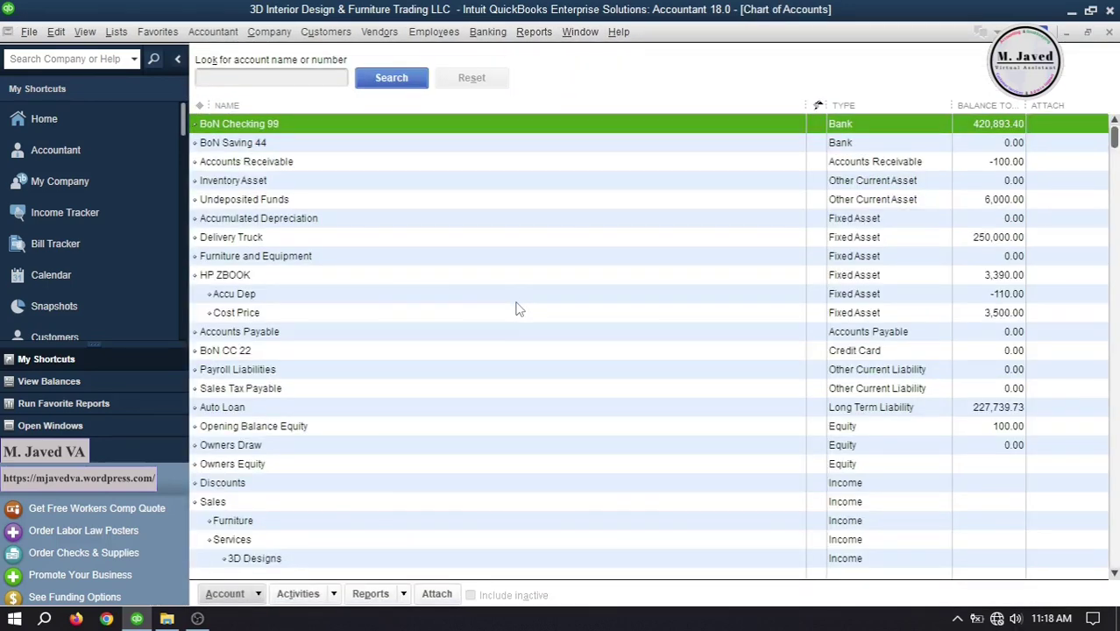
left_click(430, 388)
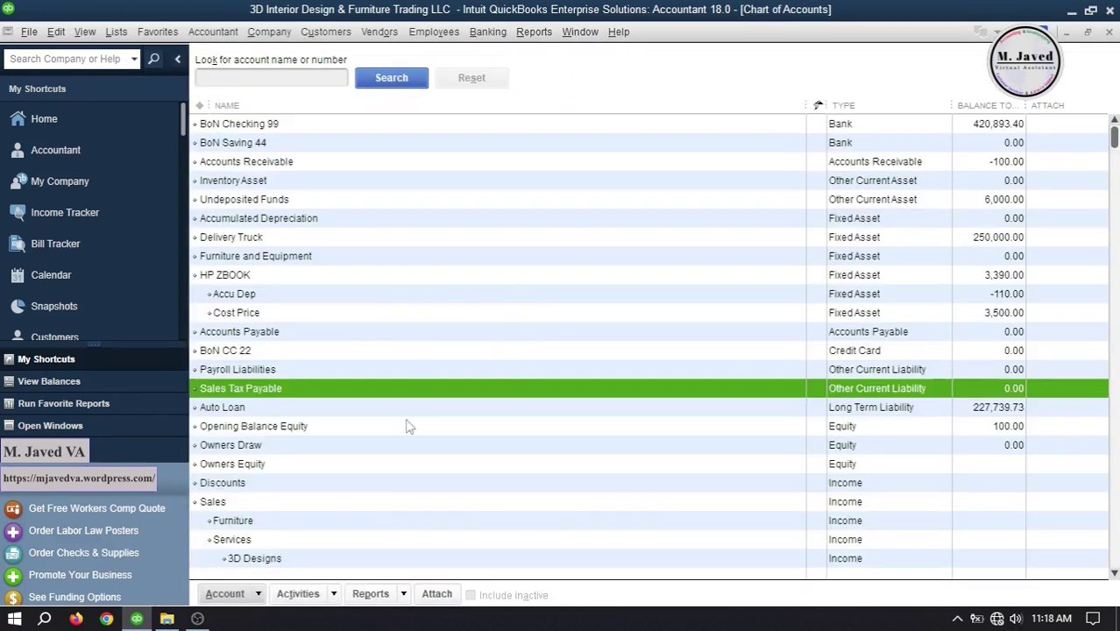
left_click(261, 595)
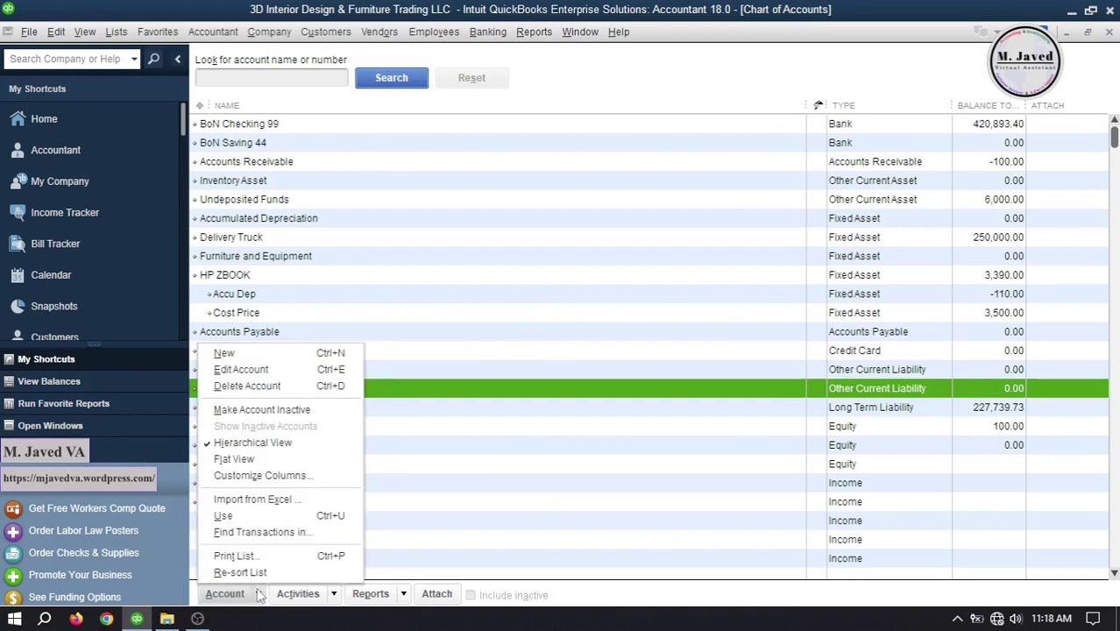
left_click(263, 354)
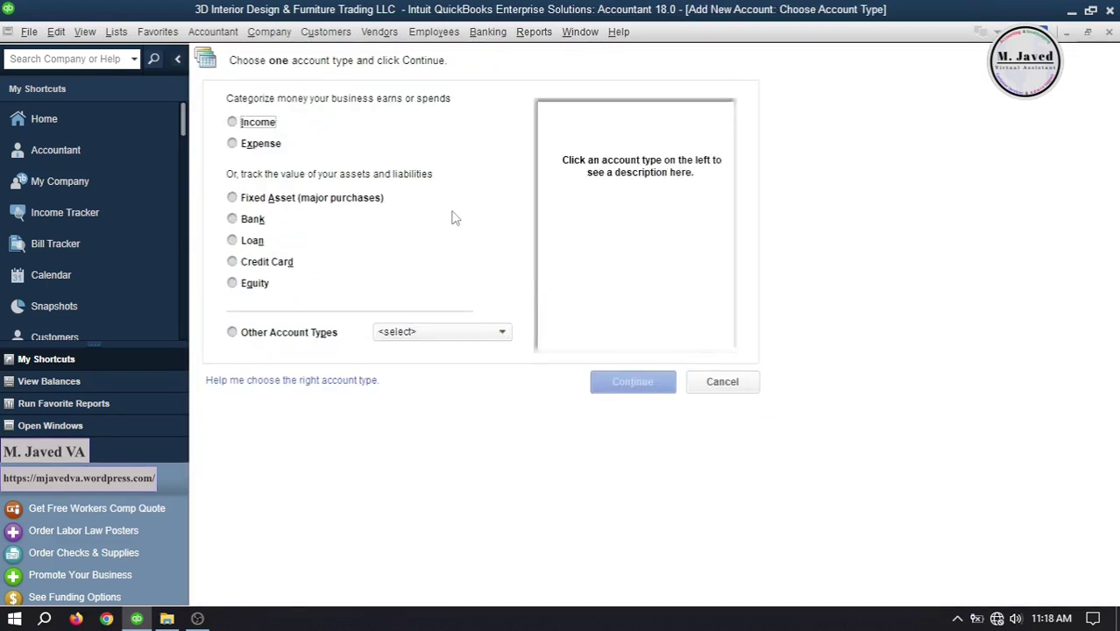
left_click(291, 338)
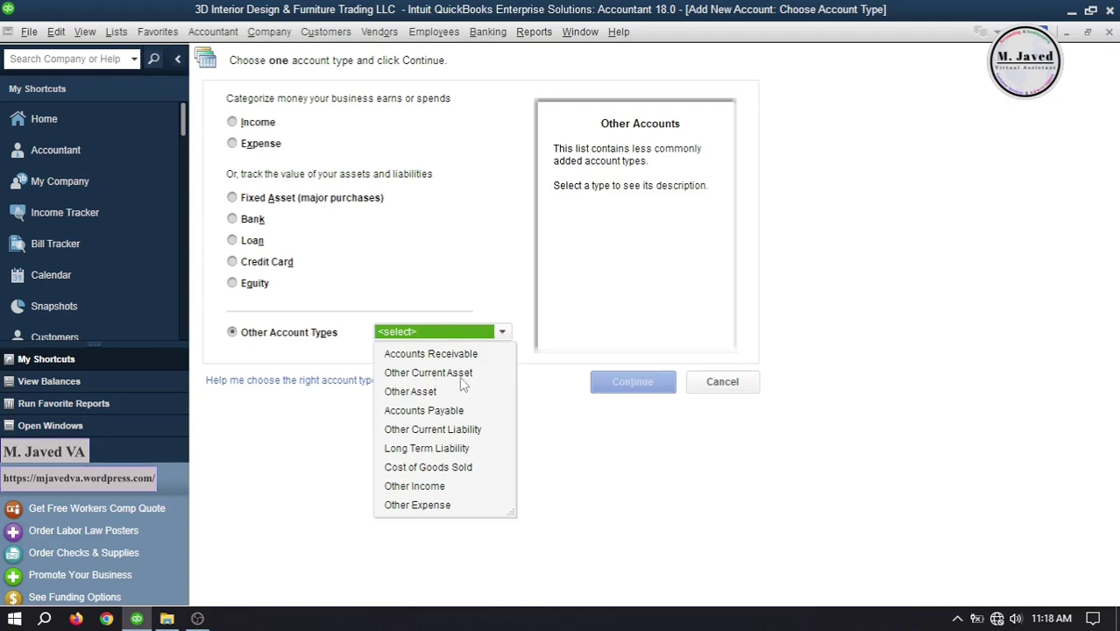
left_click(430, 431)
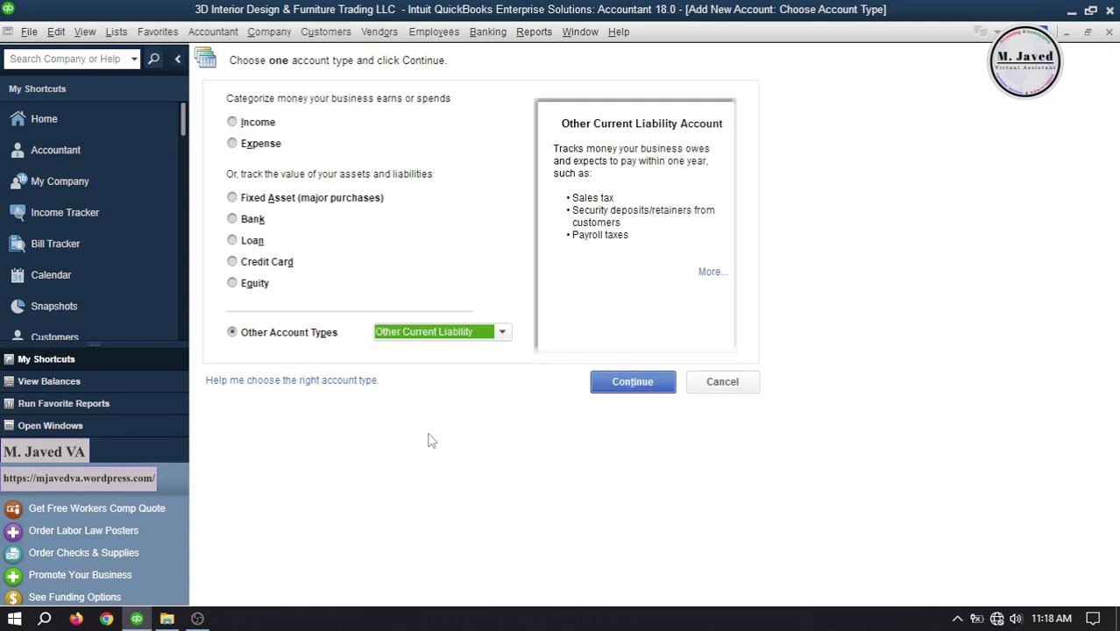
left_click(630, 382)
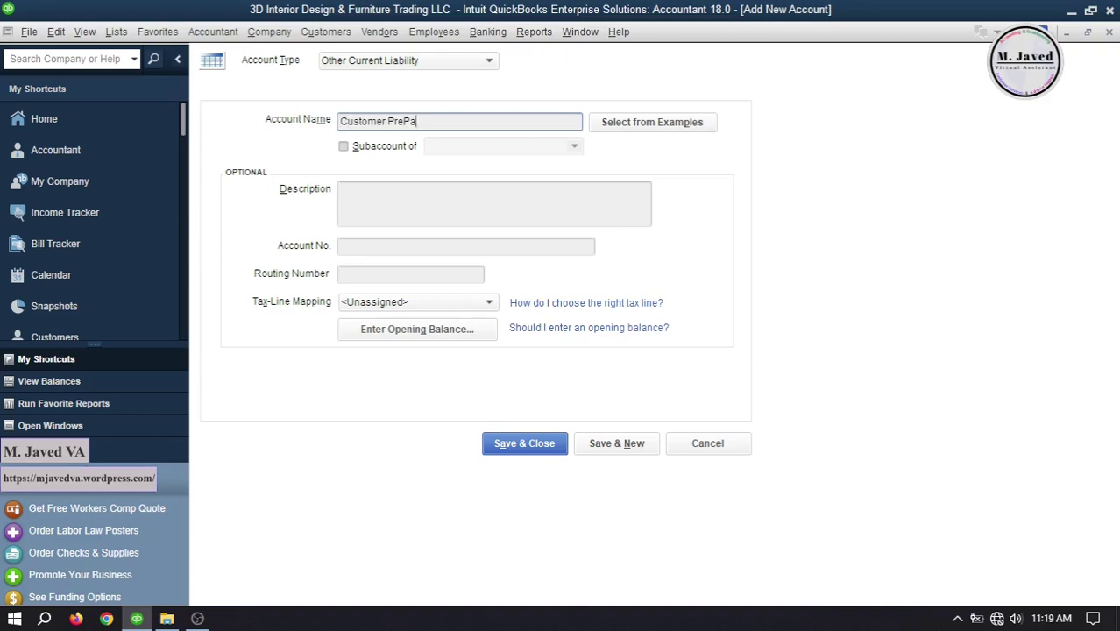
Name the new liability account Customer PrePayments, describe it as Advance Payments Received, and save it
left_click(434, 198)
type("Advance ")
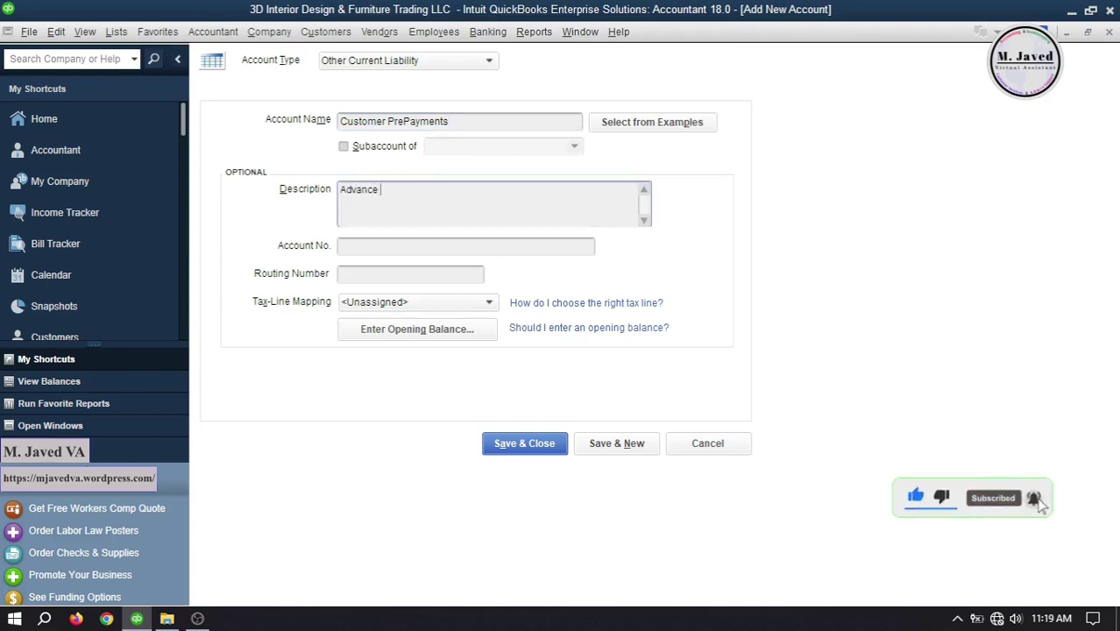
type("Payments Received")
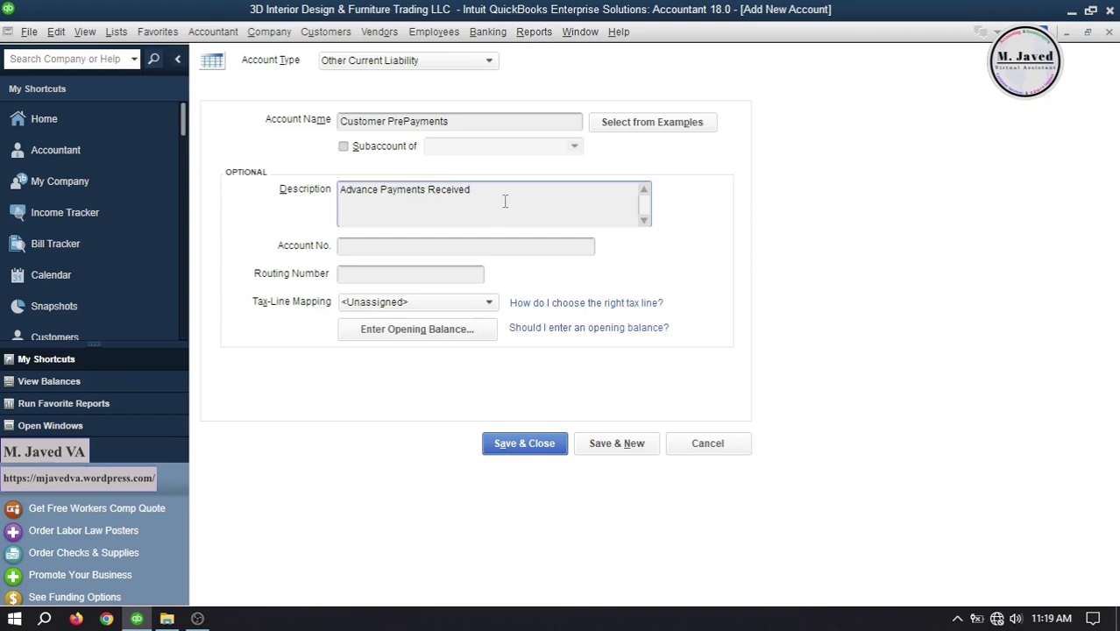
left_click(497, 436)
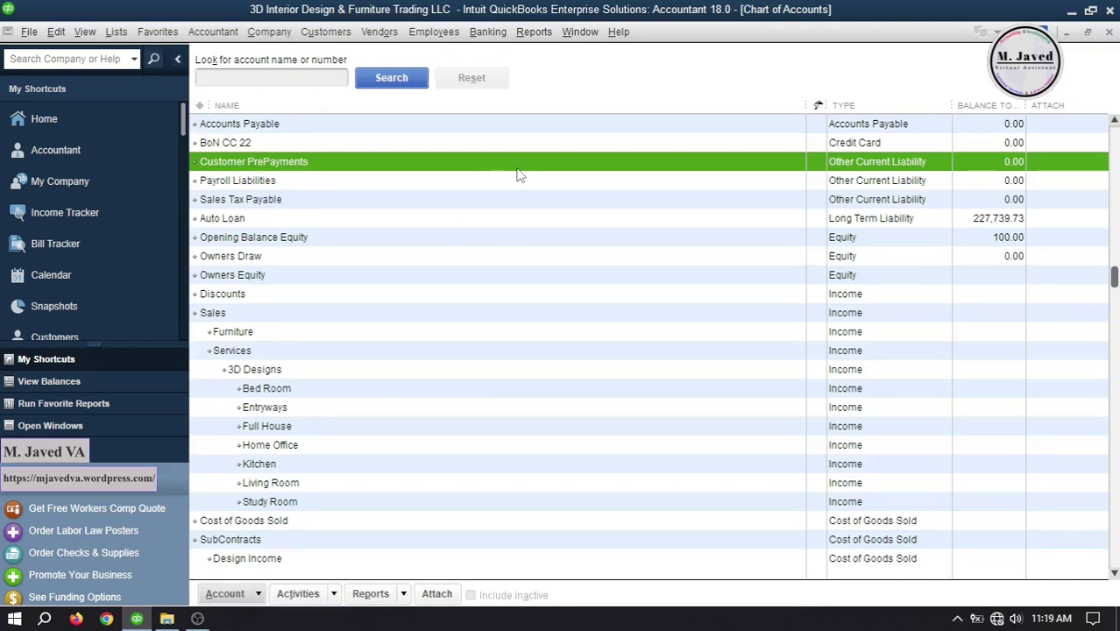
Create a new Service item in the item list and name it Customer PrePayments
left_click(119, 32)
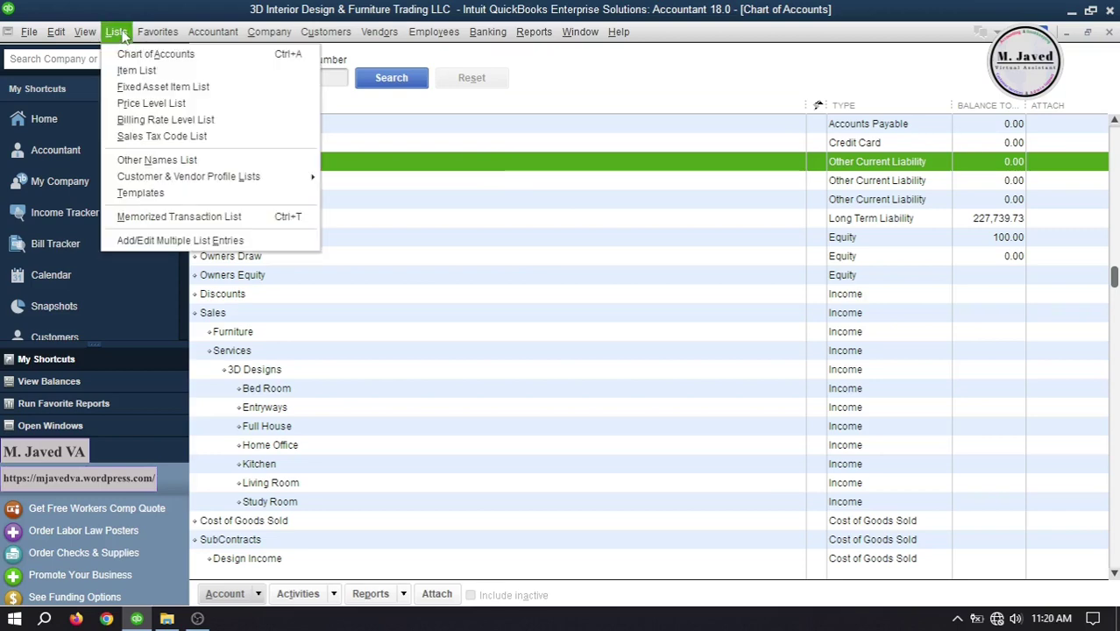
left_click(136, 70)
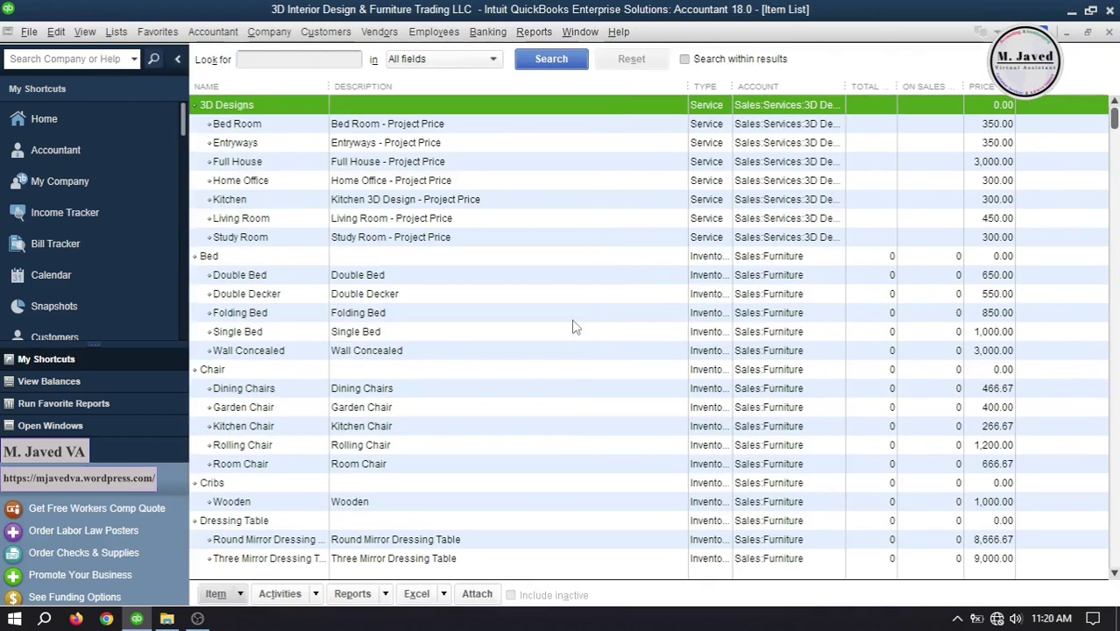
left_click(215, 595)
left_click(232, 321)
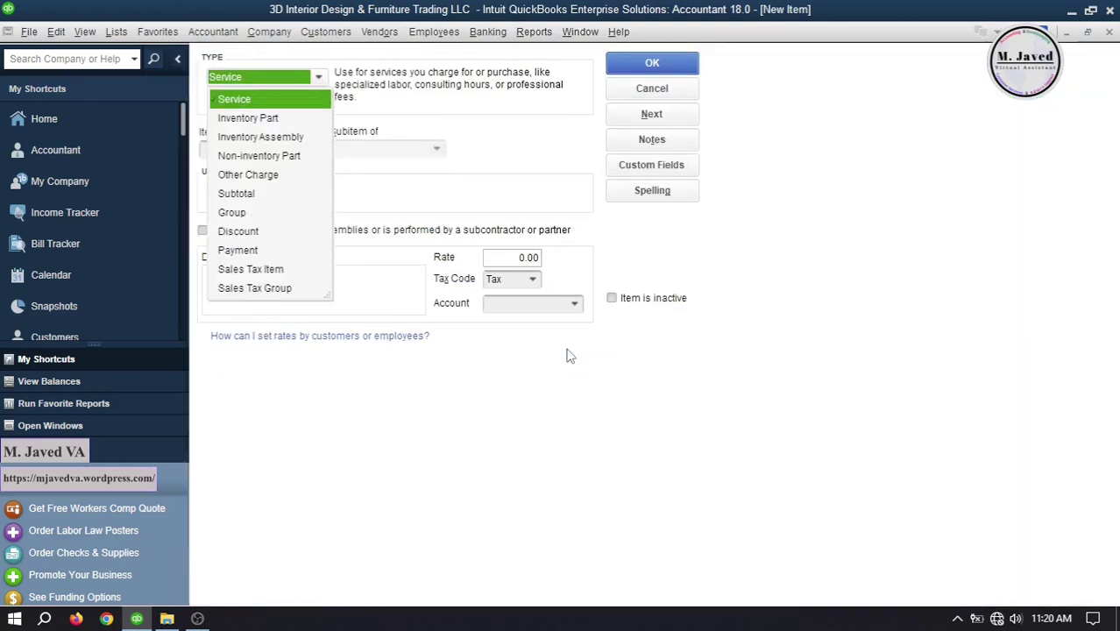
left_click(313, 100)
left_click(285, 149)
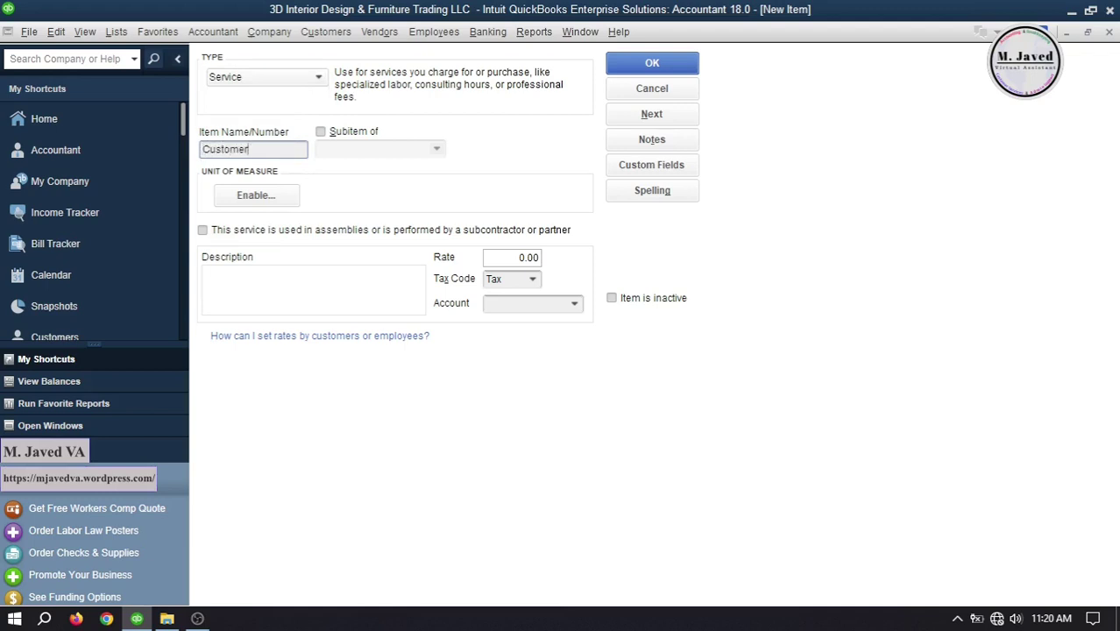
type("Customer PrePayments")
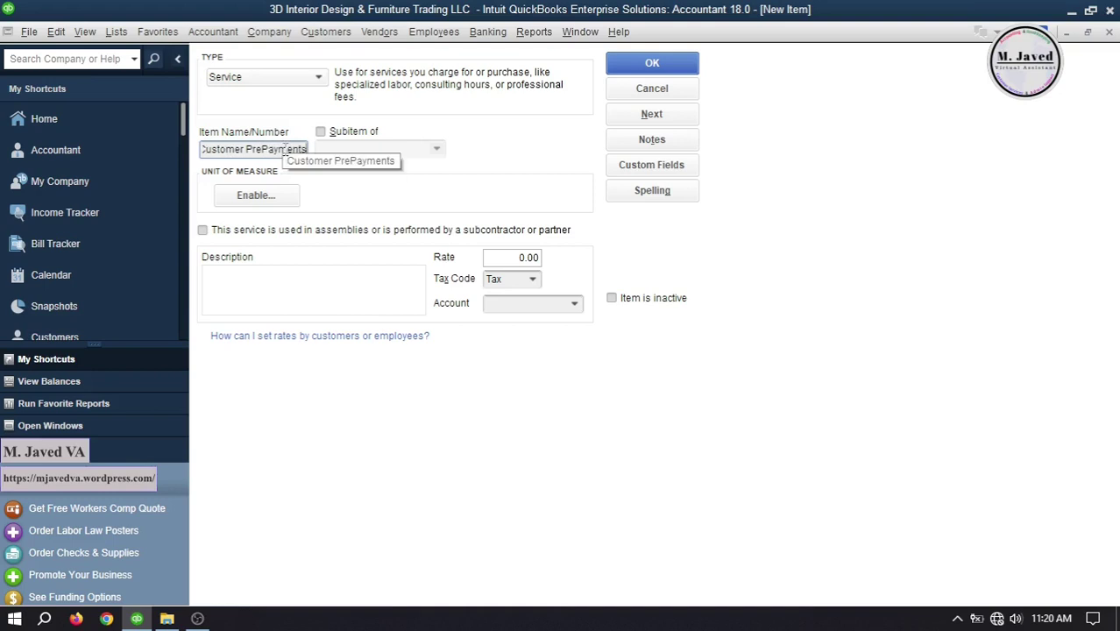
Describe the service item as Advance Payments Received and set its tax code to Non
left_click(284, 295)
type("Advance Payments Received")
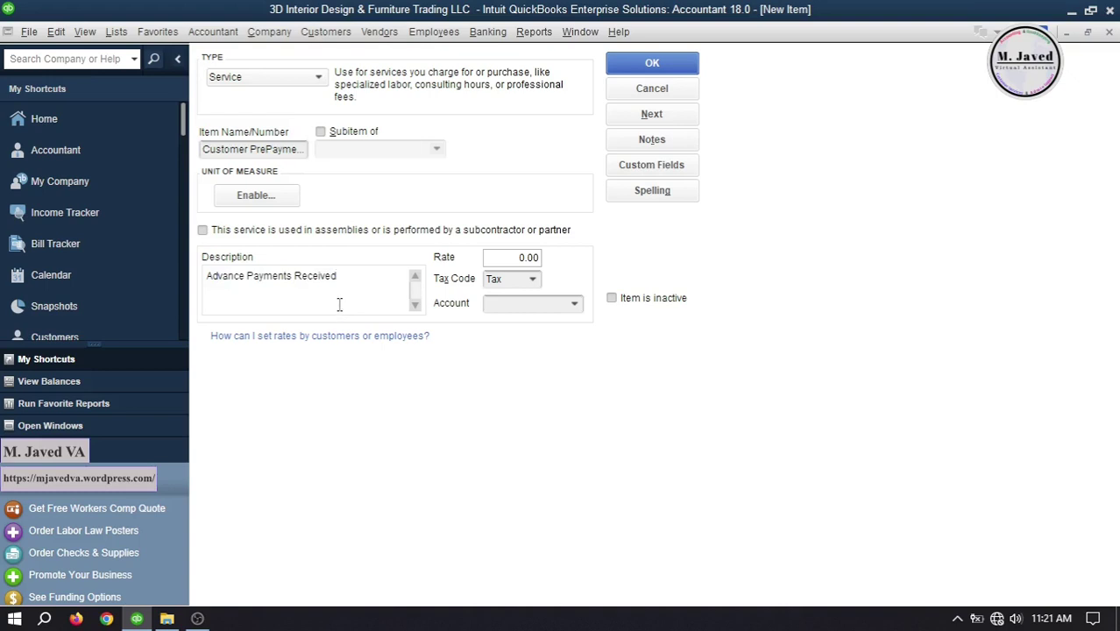
left_click(532, 279)
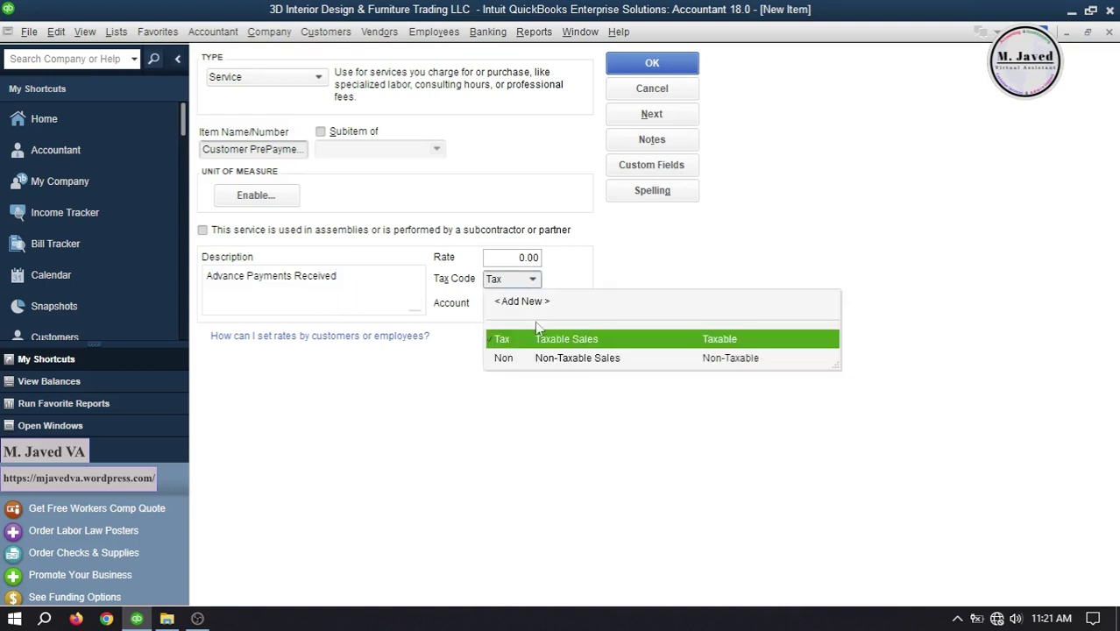
left_click(536, 363)
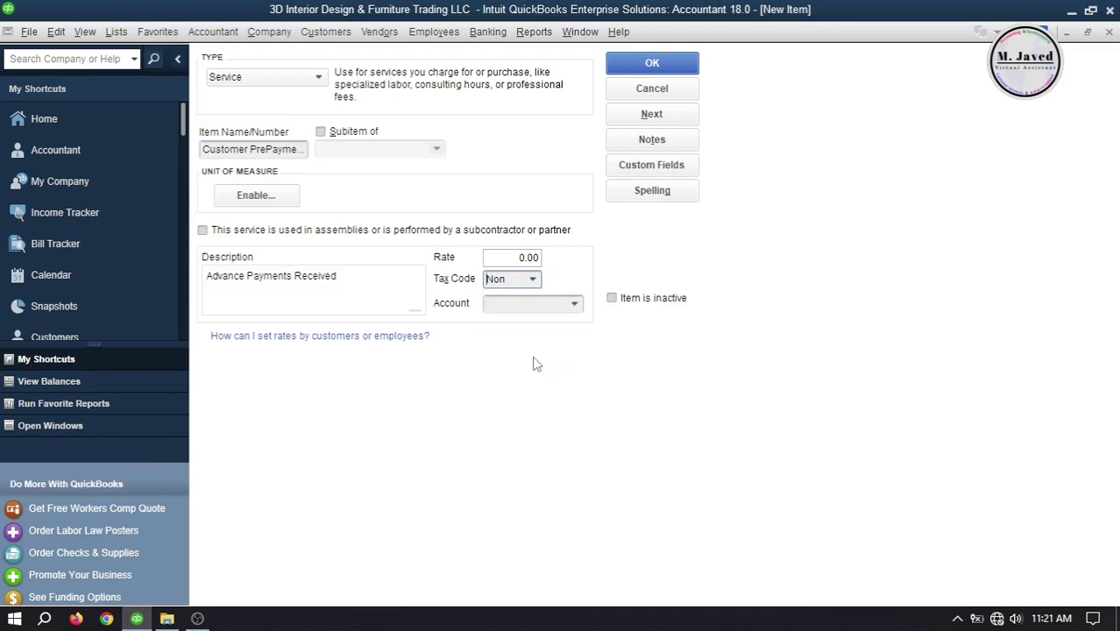
Assign the Customer PrePayments liability account to the service item and save it
left_click(574, 304)
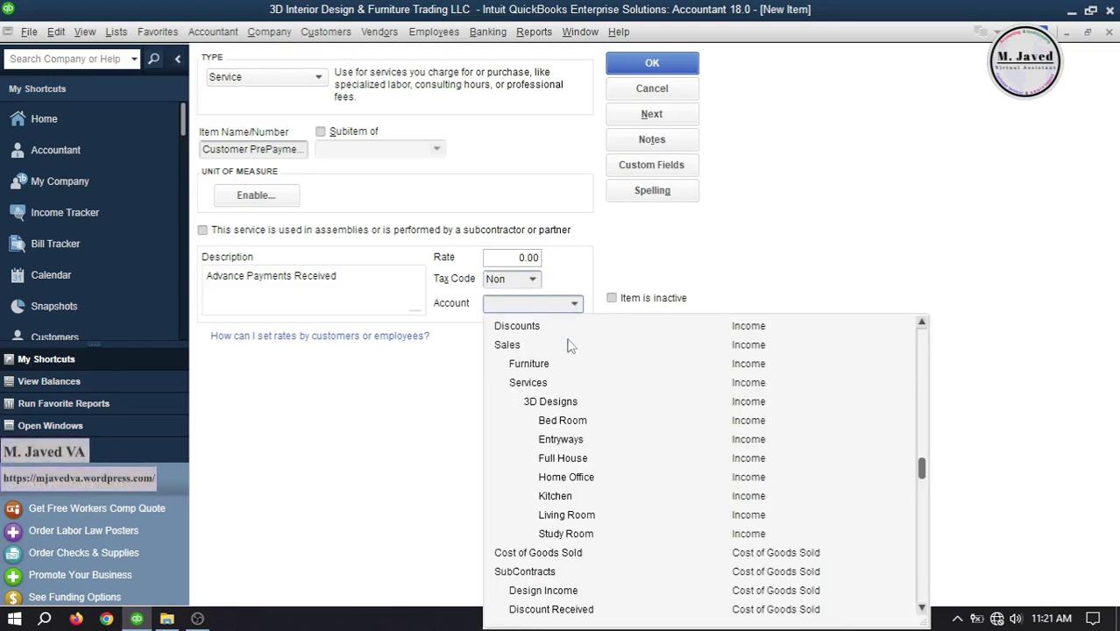
left_click_drag(922, 475, 922, 410)
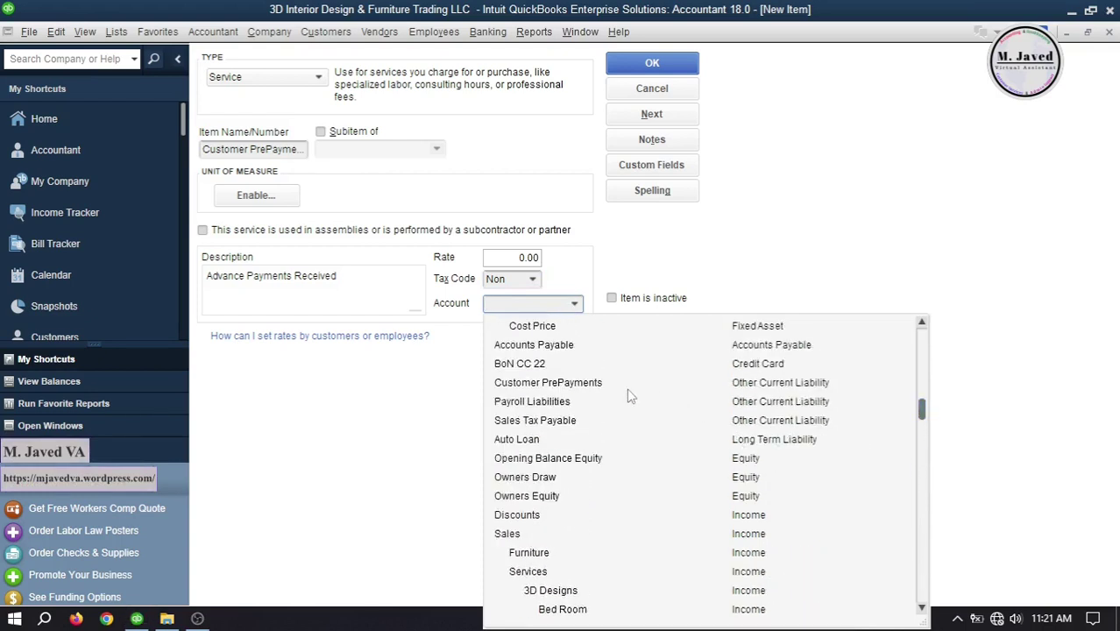
left_click(618, 384)
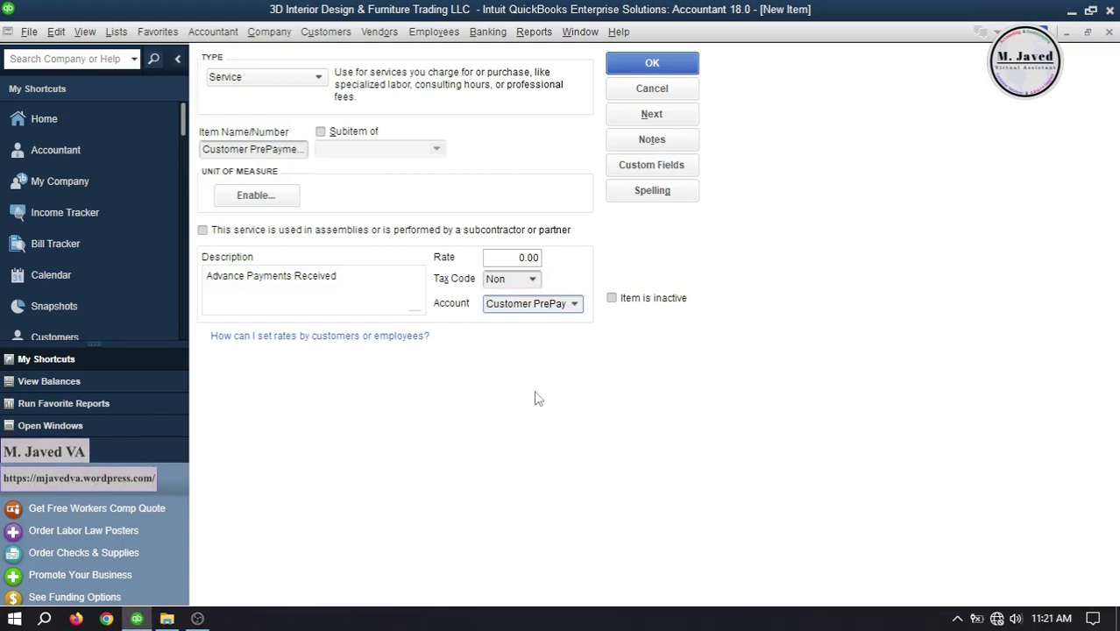
left_click(664, 63)
key("c")
key("u")
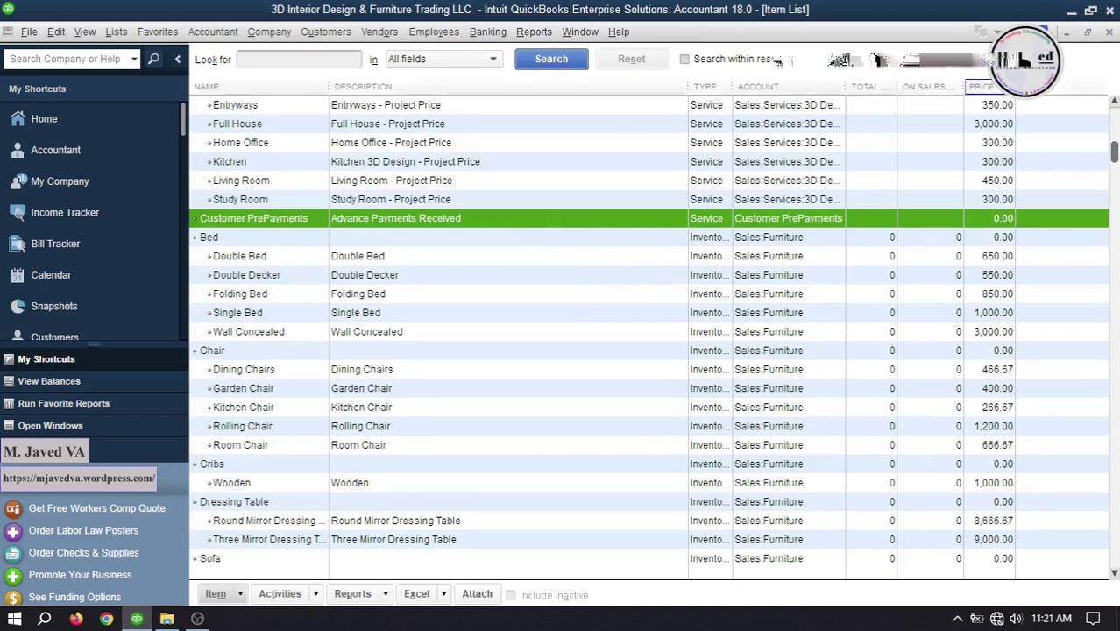
Close the item list and chart of accounts, and start a sales receipt for the same customer who prepaid before
left_click(1108, 33)
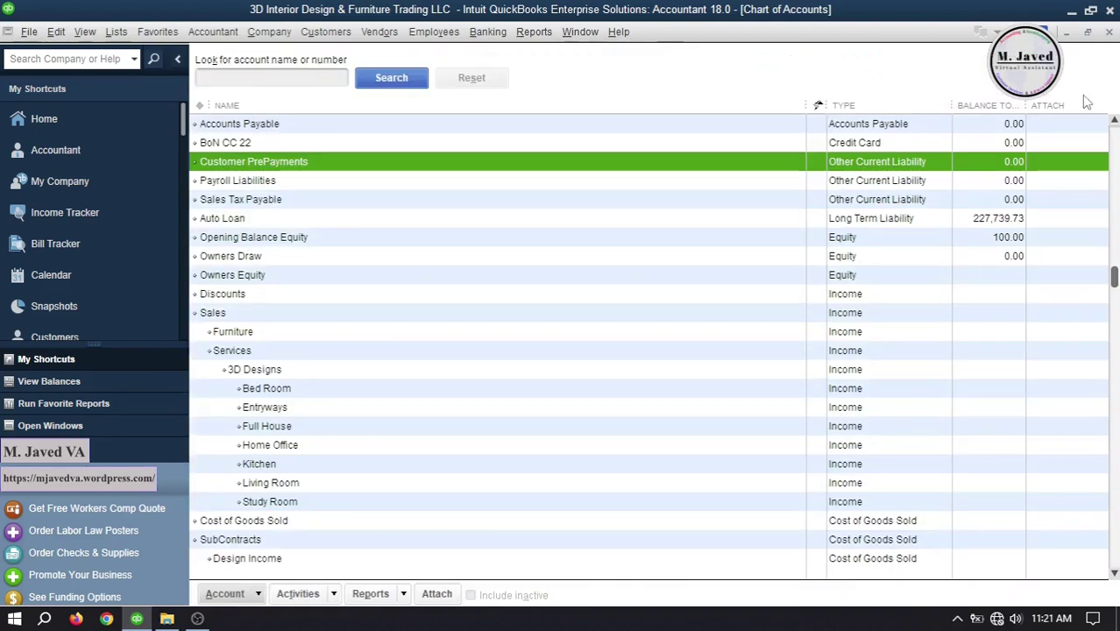
left_click(1109, 32)
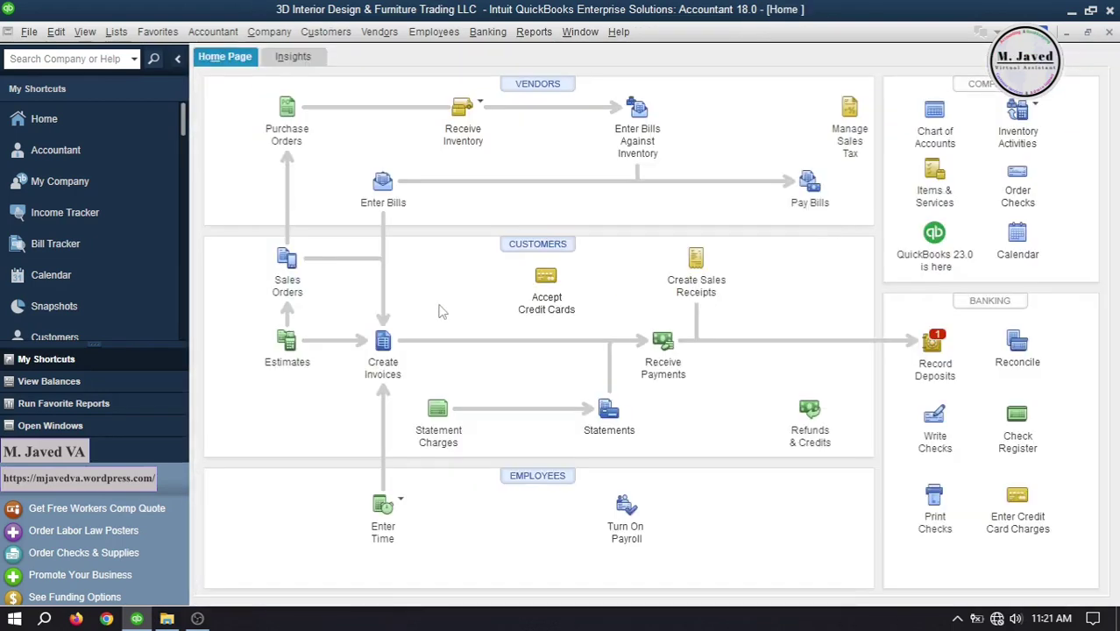
left_click(696, 259)
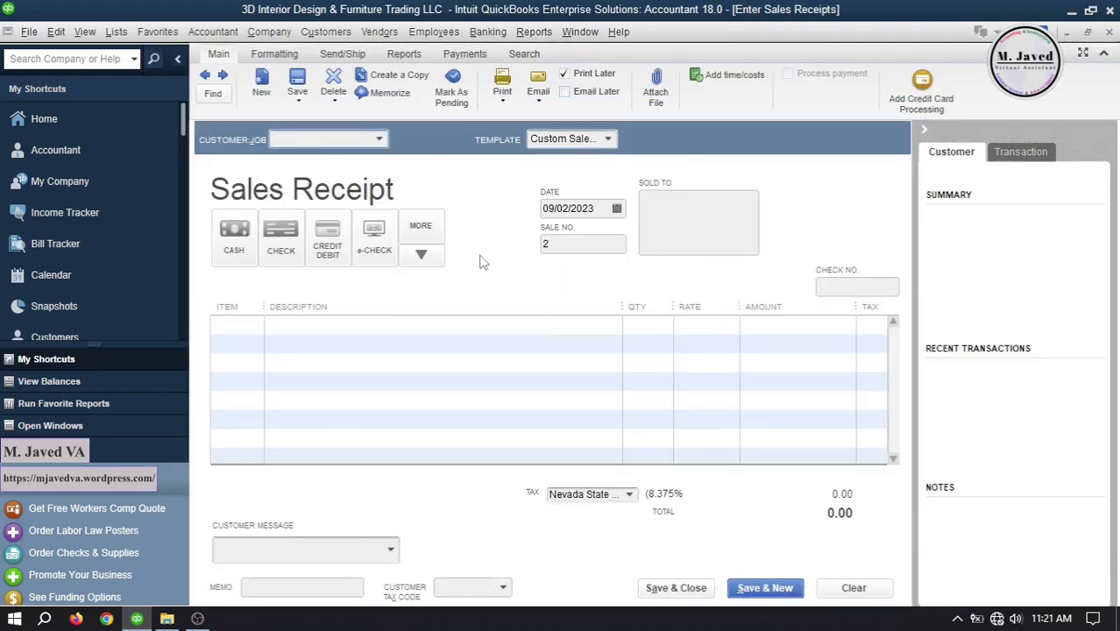
left_click(379, 140)
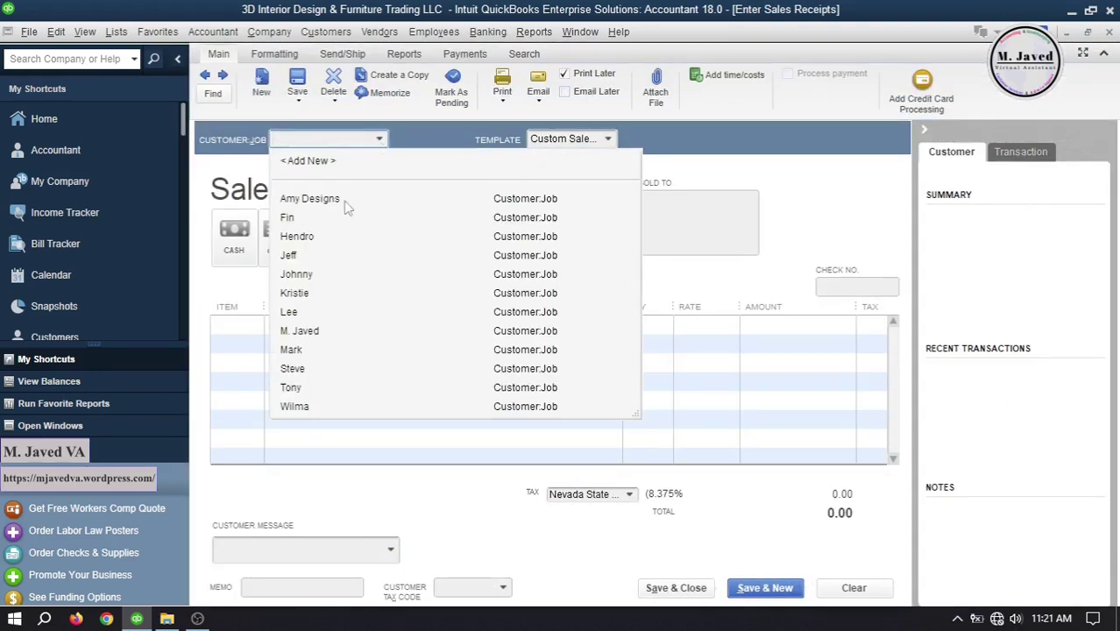
left_click(340, 222)
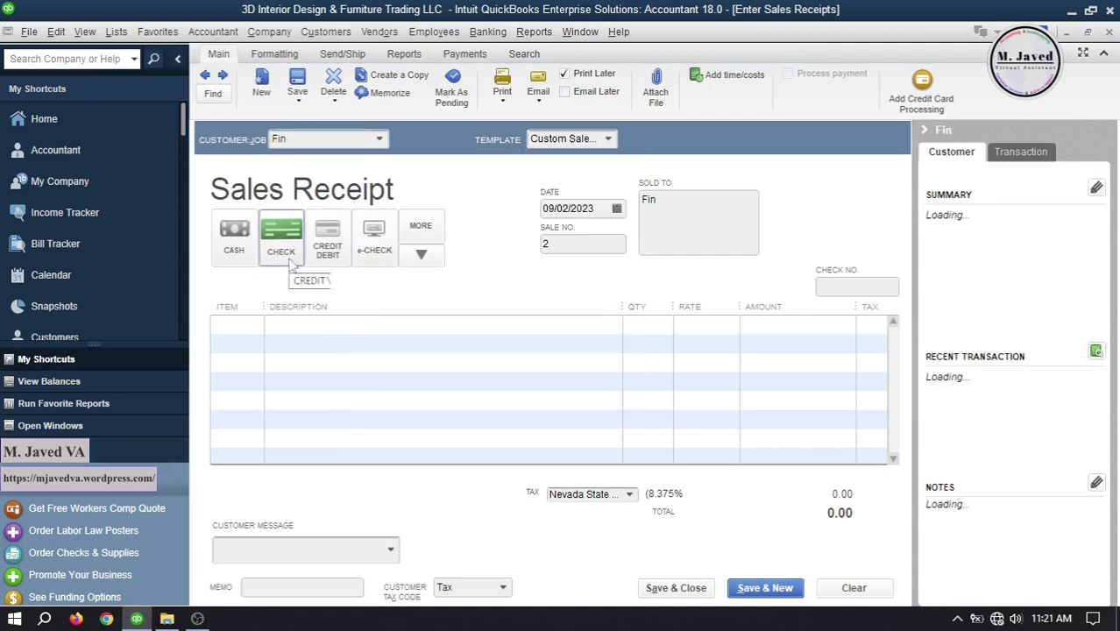
Date the sales receipt 03/17/2017 and set its sale number to 246 Advance
left_click(600, 208)
type("03")
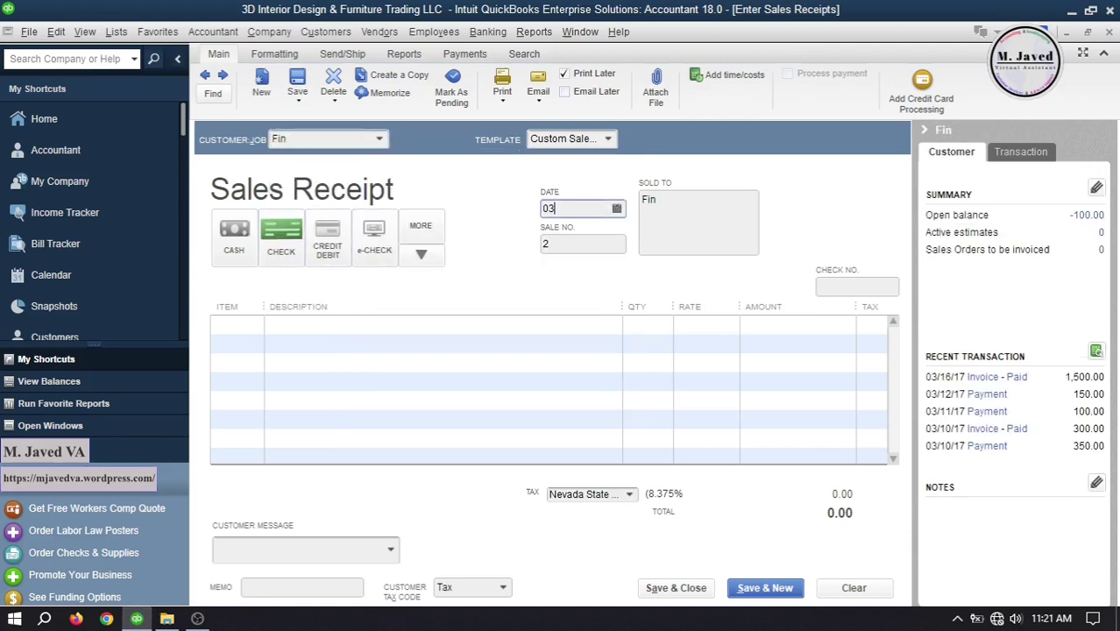
type("/17/2017")
left_click(577, 246)
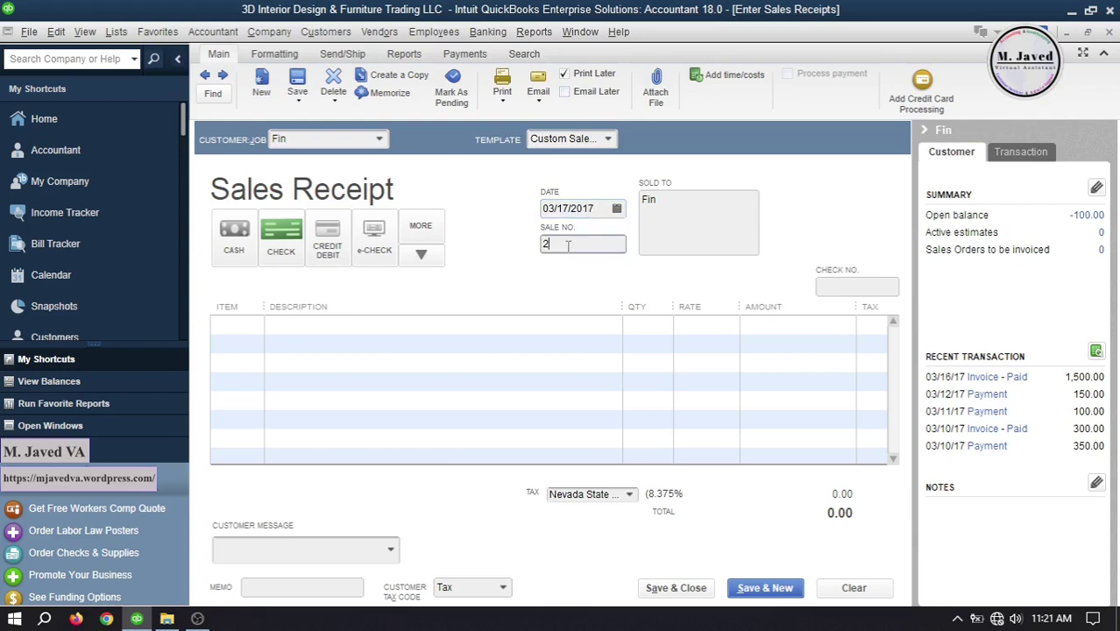
type("246 Advance")
Add the Customer PrePayments item with quantity 1 and rate 500 to the sales receipt, then save and close it
left_click(257, 327)
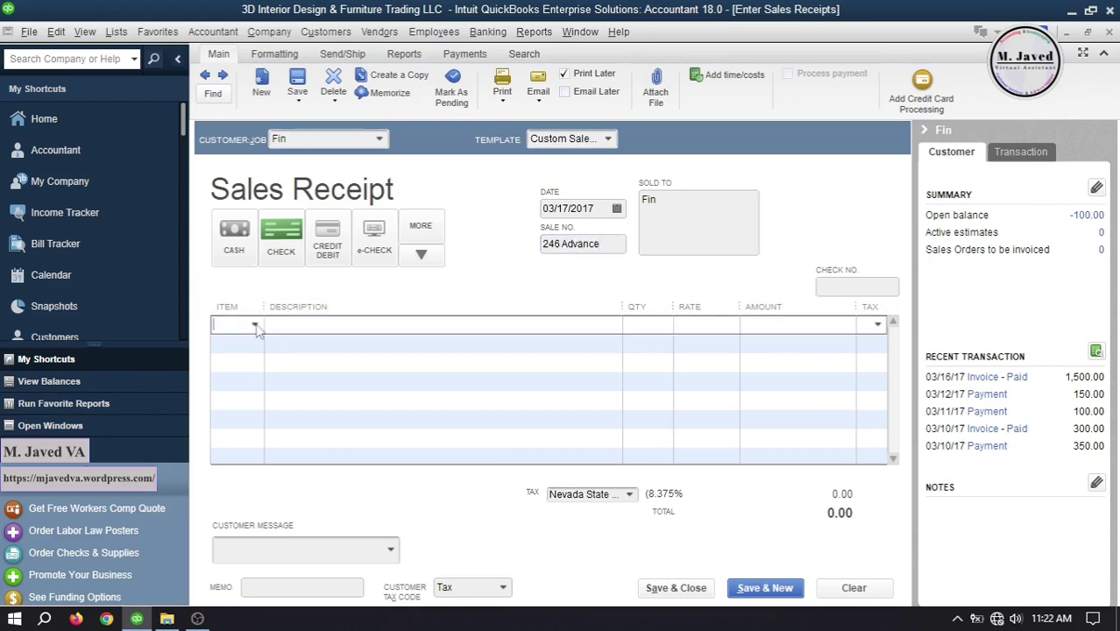
left_click(255, 326)
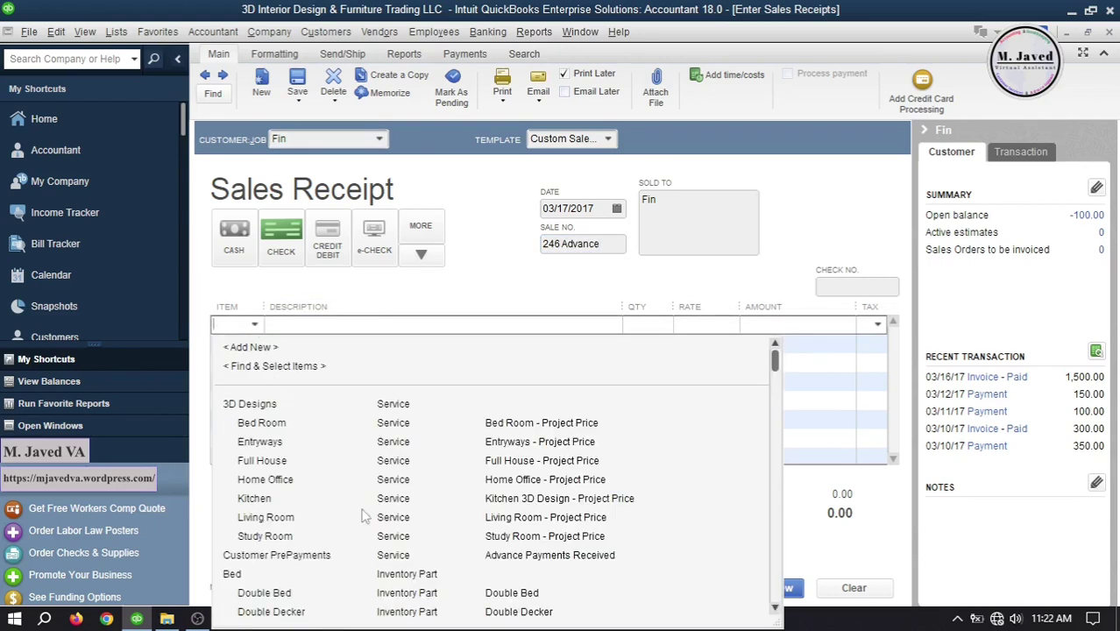
left_click(355, 557)
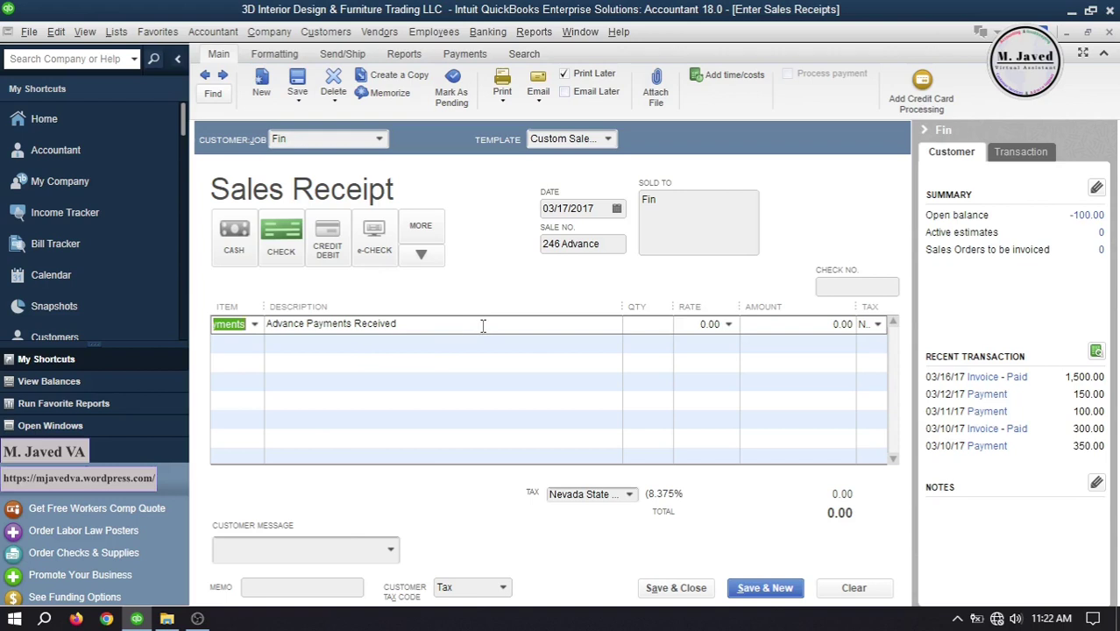
left_click(649, 330)
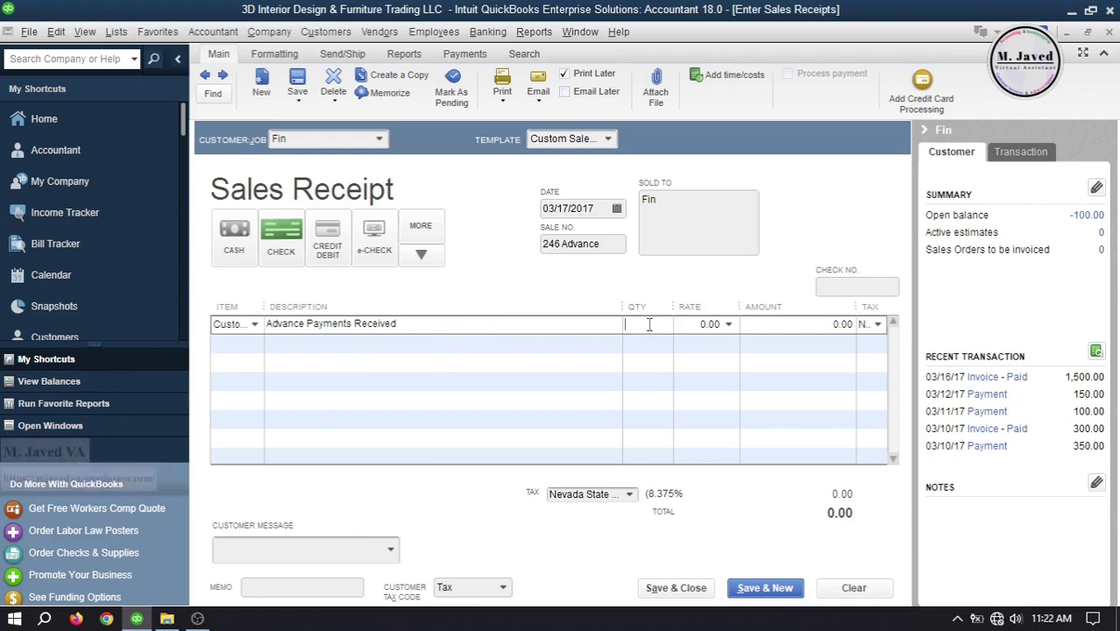
type("1")
left_click(688, 322)
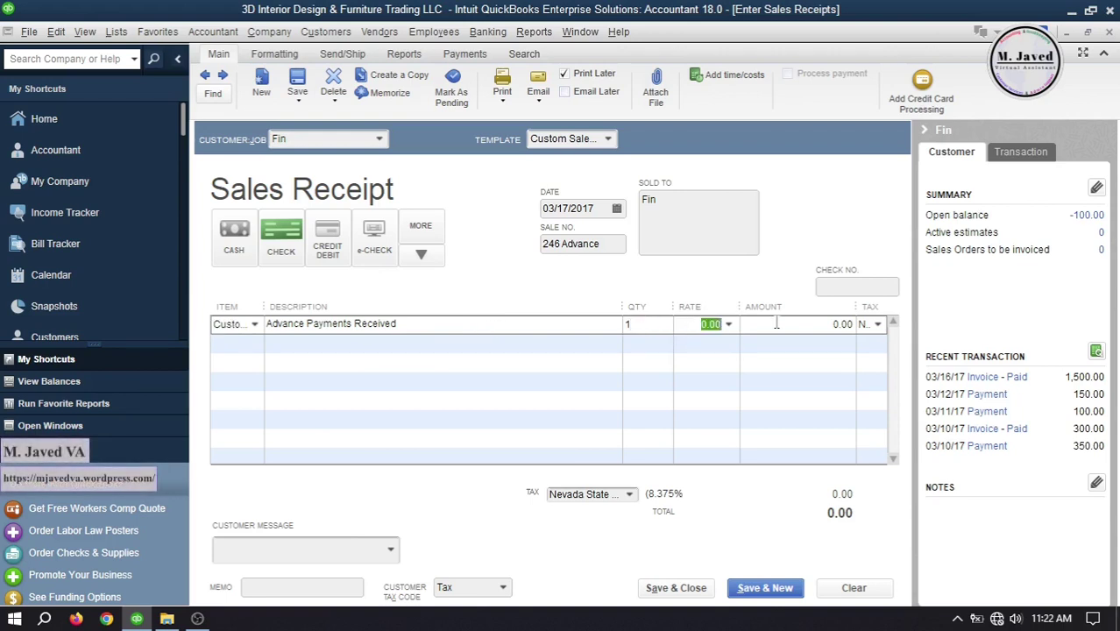
type("500")
left_click(747, 346)
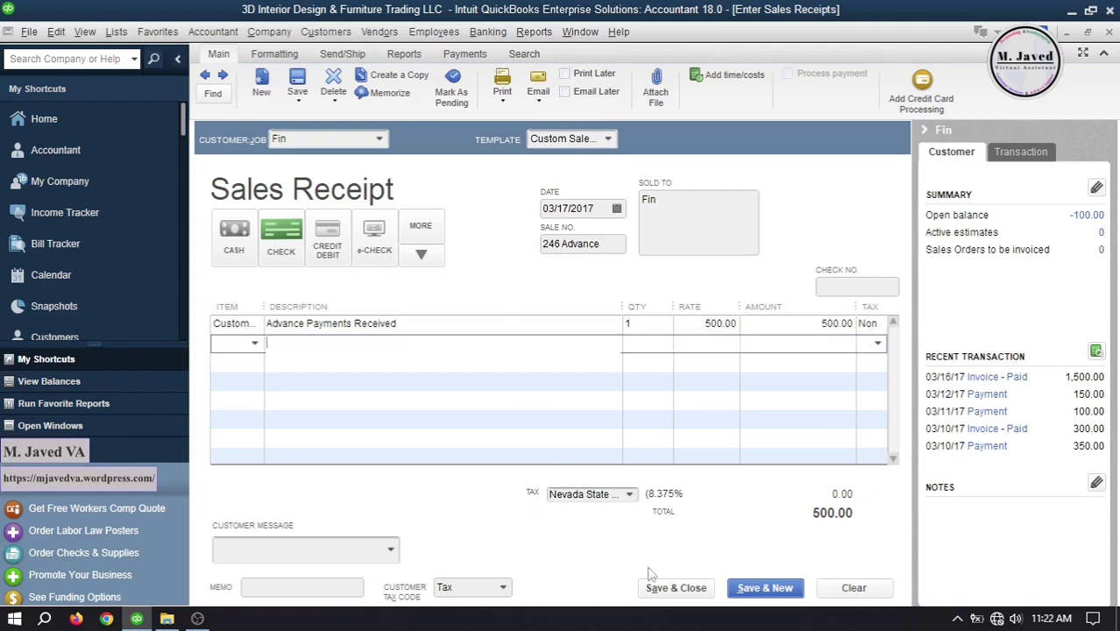
left_click(673, 589)
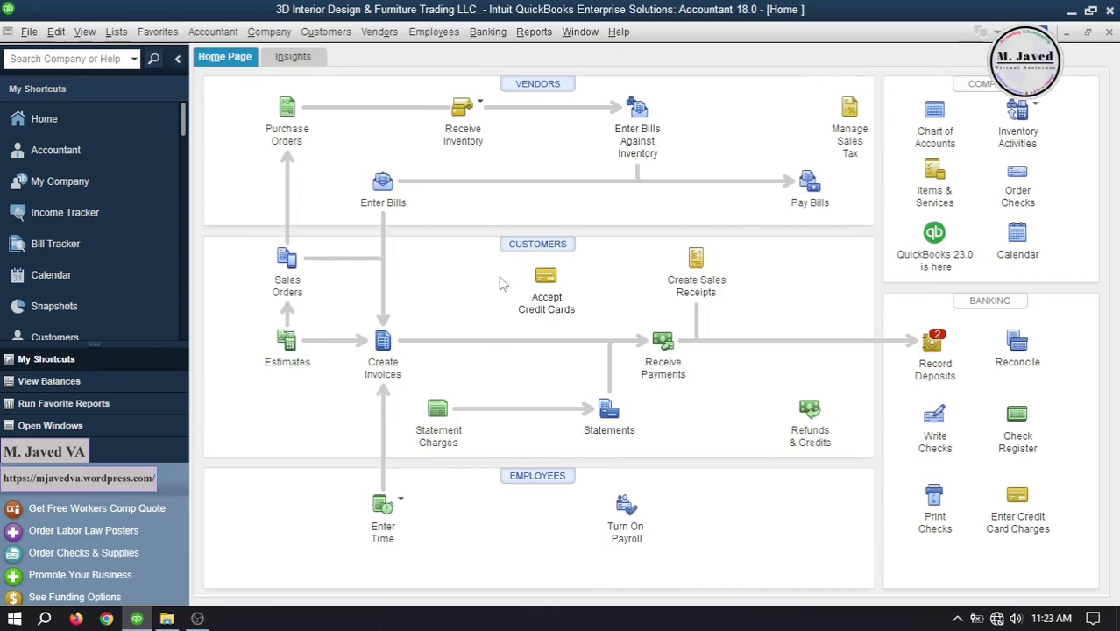
Review all of the prepaying customer's transactions in the Customer Center, including the advance sales receipt, and close it
key("ctrl+j")
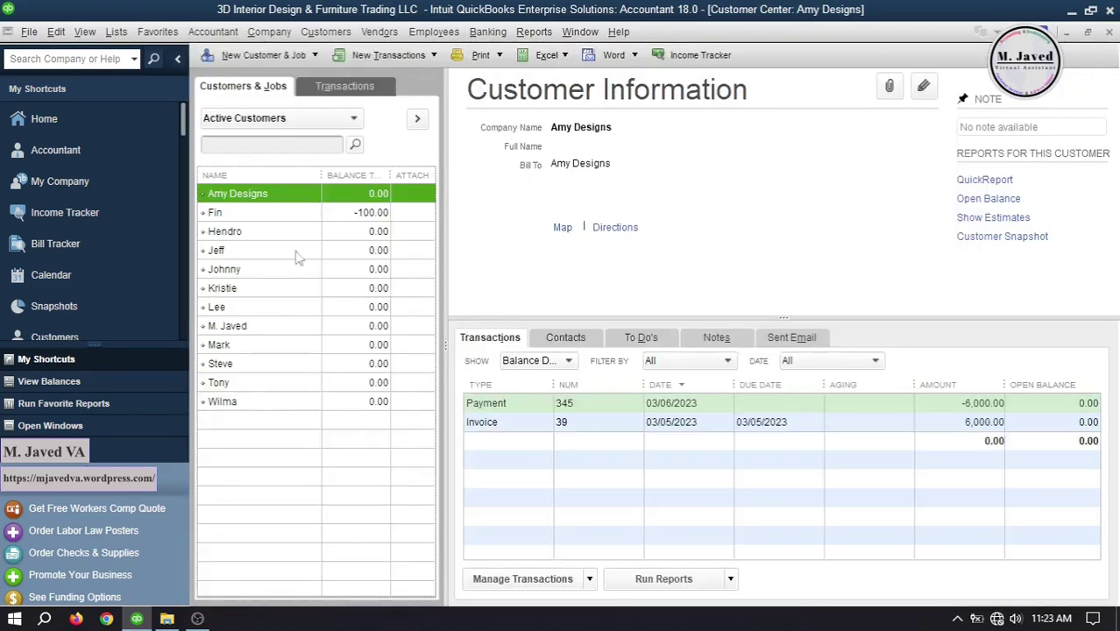
left_click(290, 216)
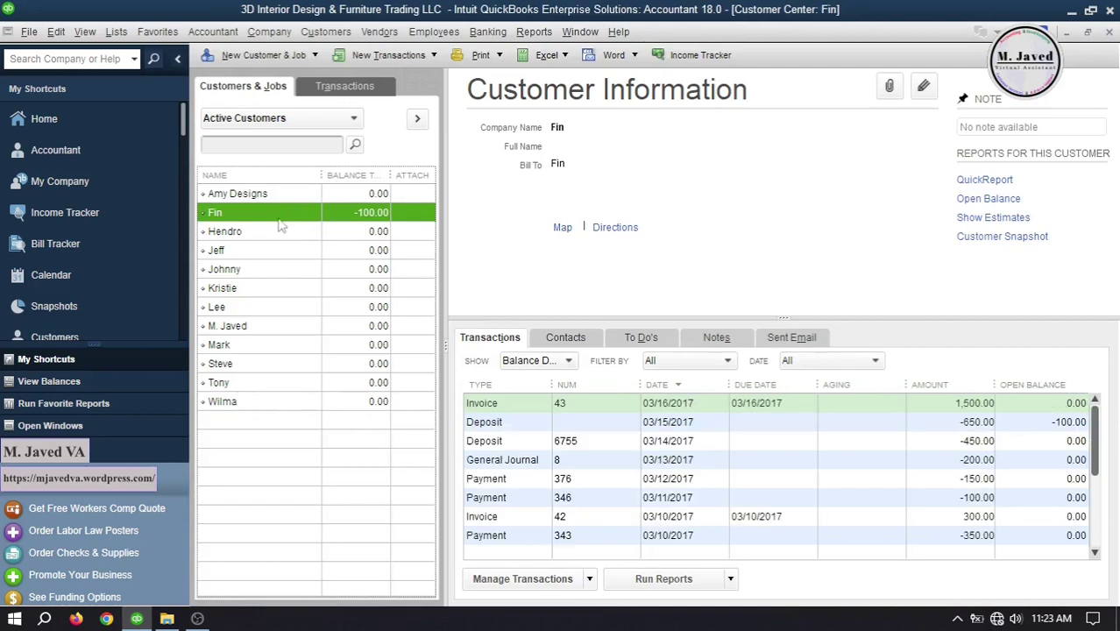
left_click(563, 363)
left_click(567, 366)
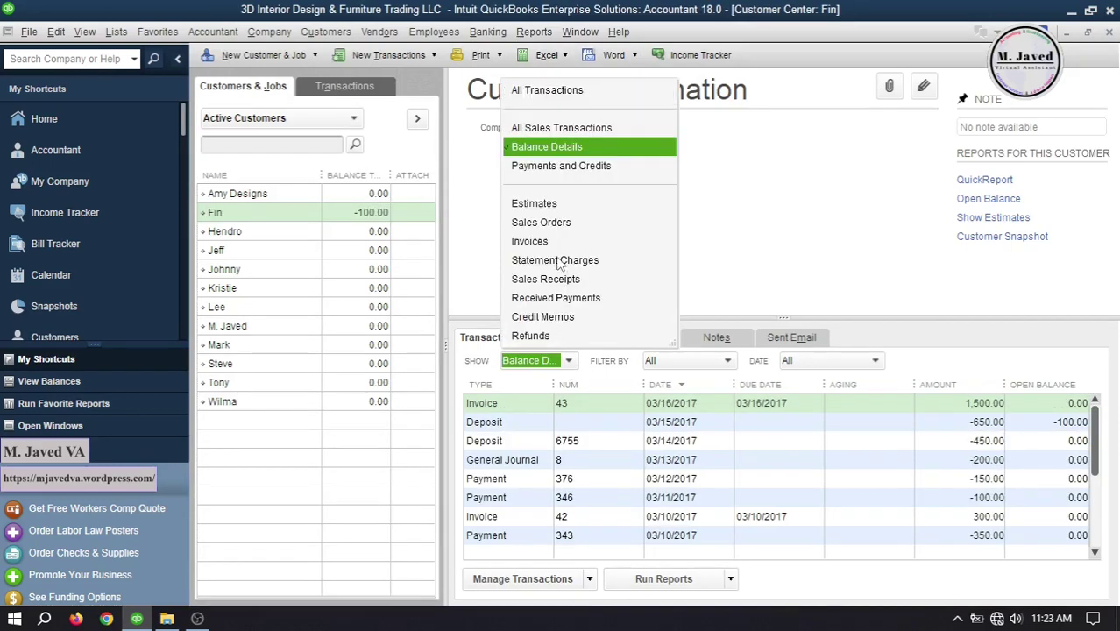
left_click(559, 98)
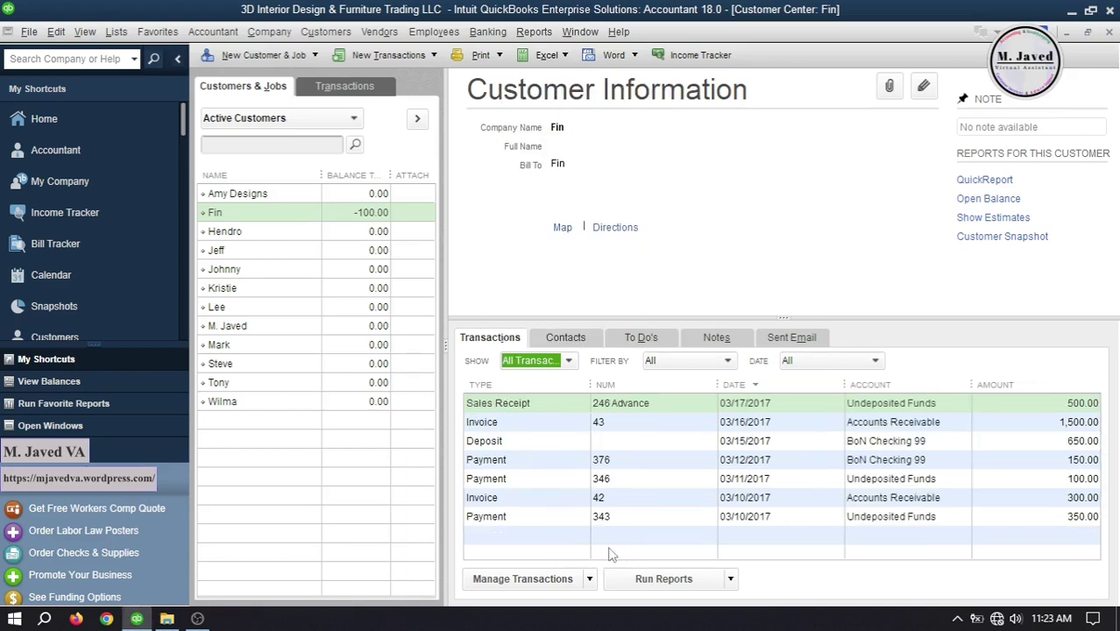
left_click(666, 405)
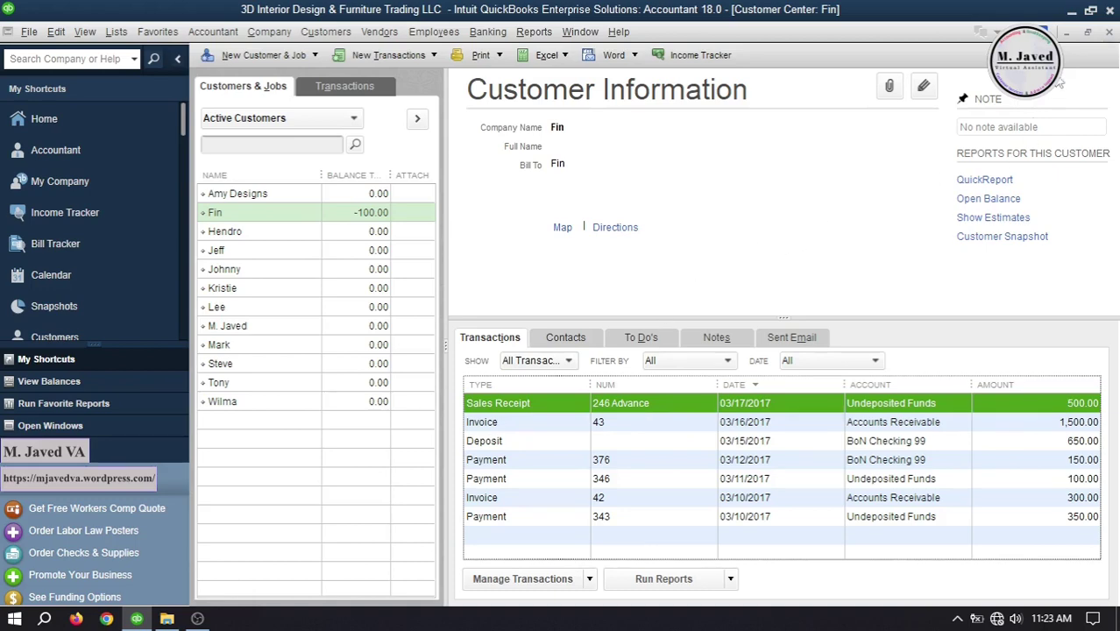
left_click(1109, 32)
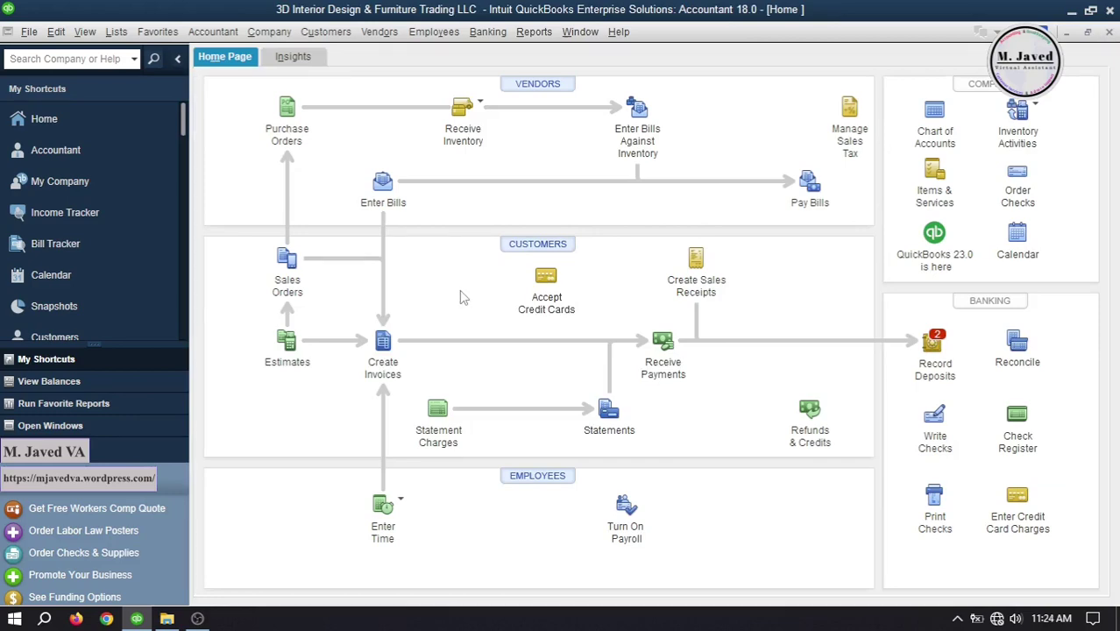
Start a bank deposit and select the 246 Advance sales receipt as the payment to deposit
left_click(935, 347)
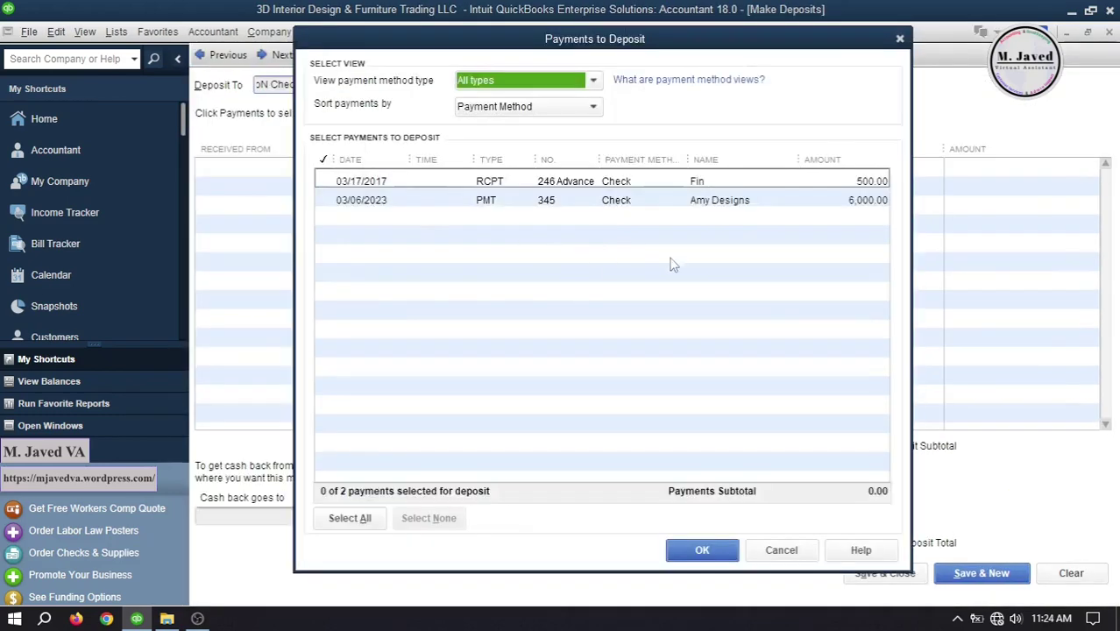
left_click(724, 181)
left_click(702, 550)
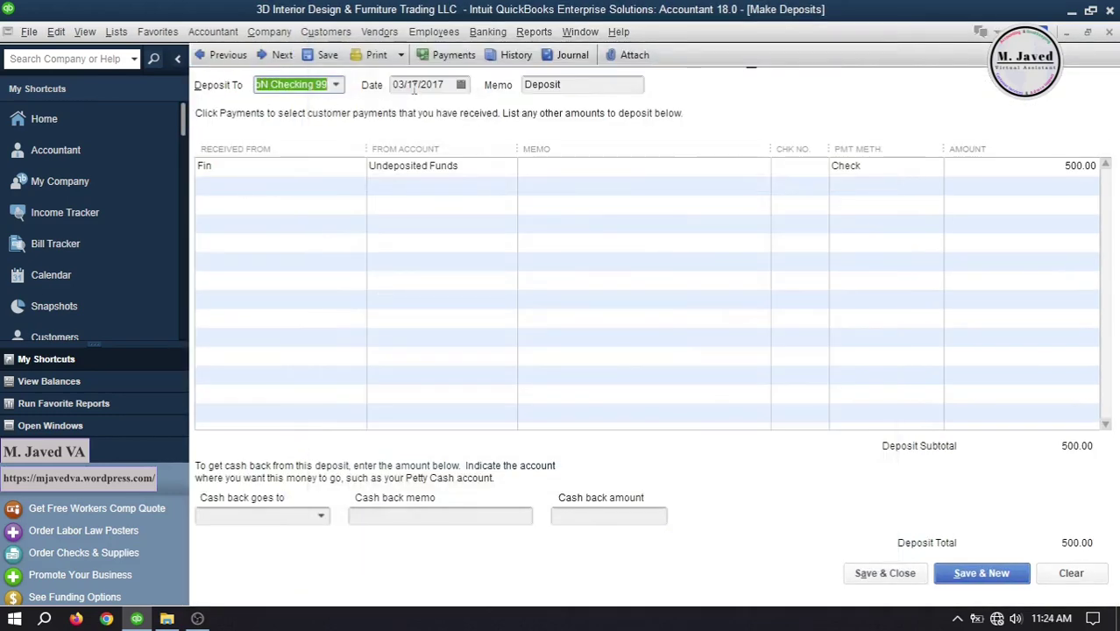
Enter the memo Advance Payment Received and check number 246 Advance on the deposit line, and save the deposit to BoN Checking 99
left_click(536, 167)
type("Advance Pa")
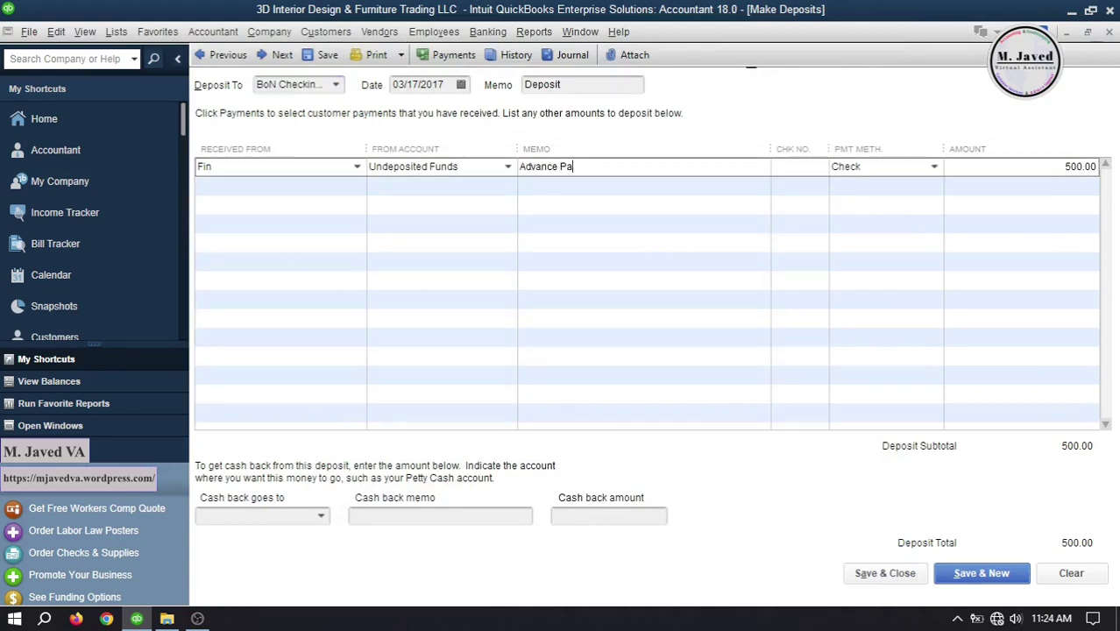
type("yment Received")
key("Tab")
type("24")
type("6 Advance")
key("Tab")
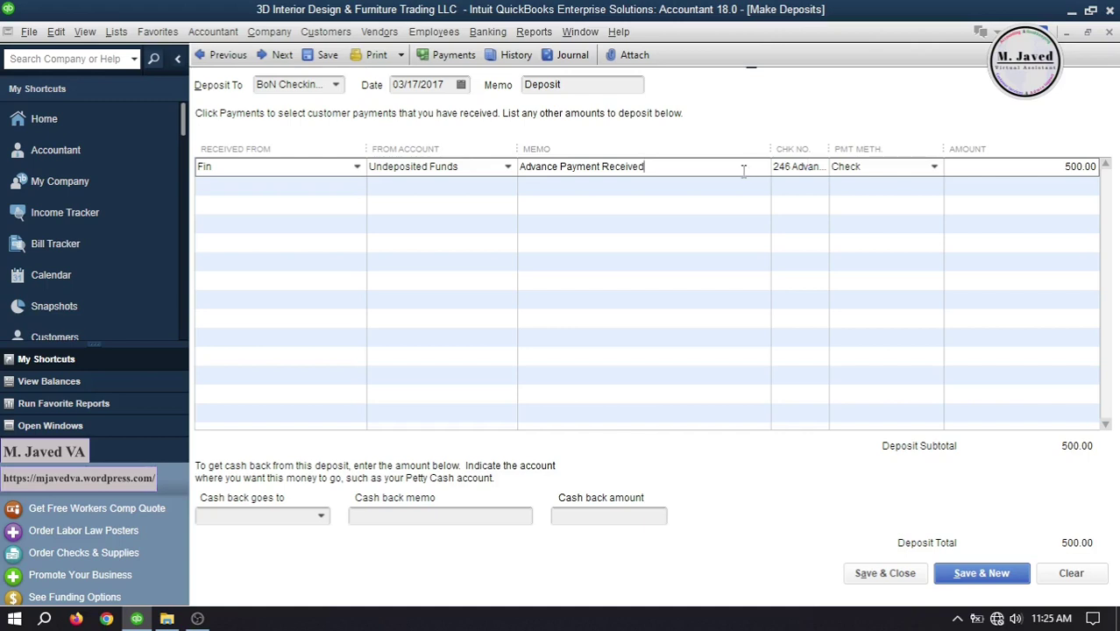
left_click(335, 84)
left_click(695, 115)
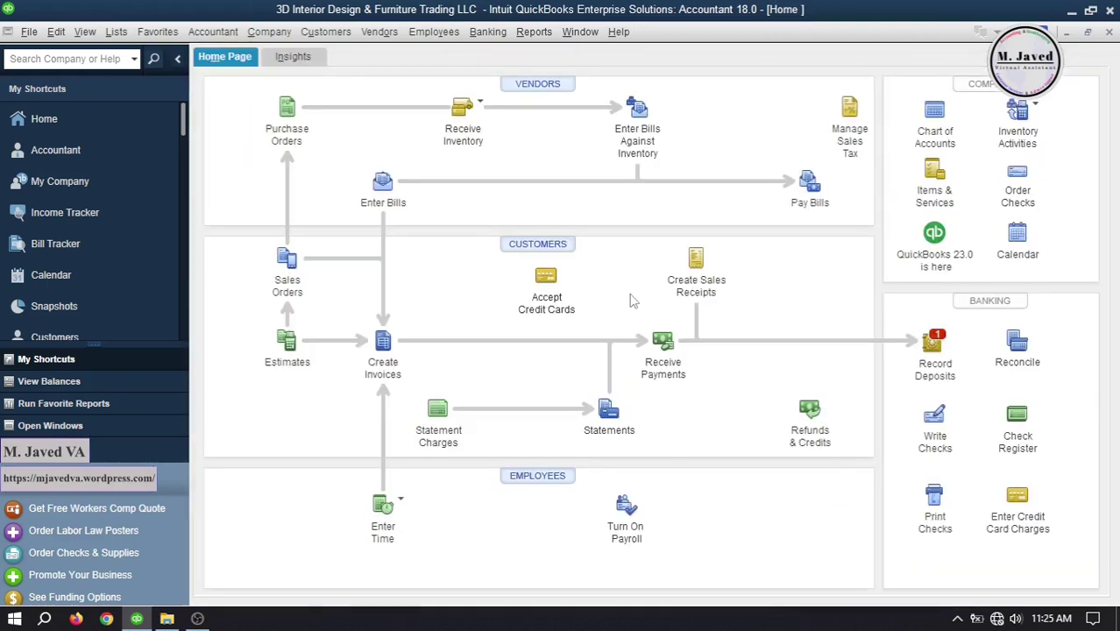
Check the 03/17/2017 deposit in the BoN Checking 99 register and return to the chart of accounts
left_click(934, 113)
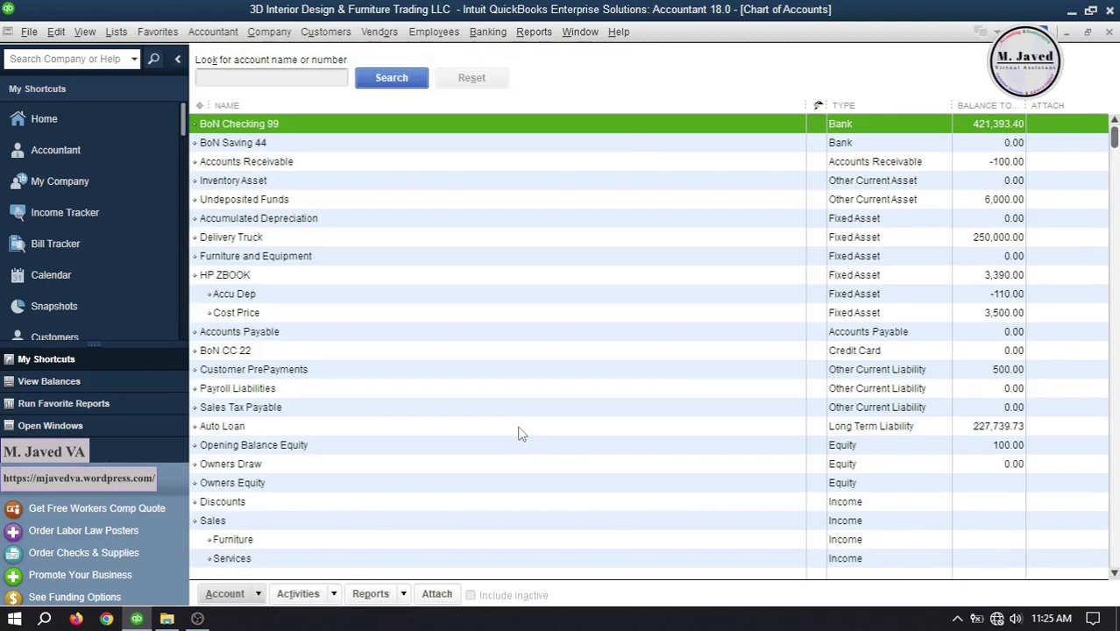
double_click(618, 123)
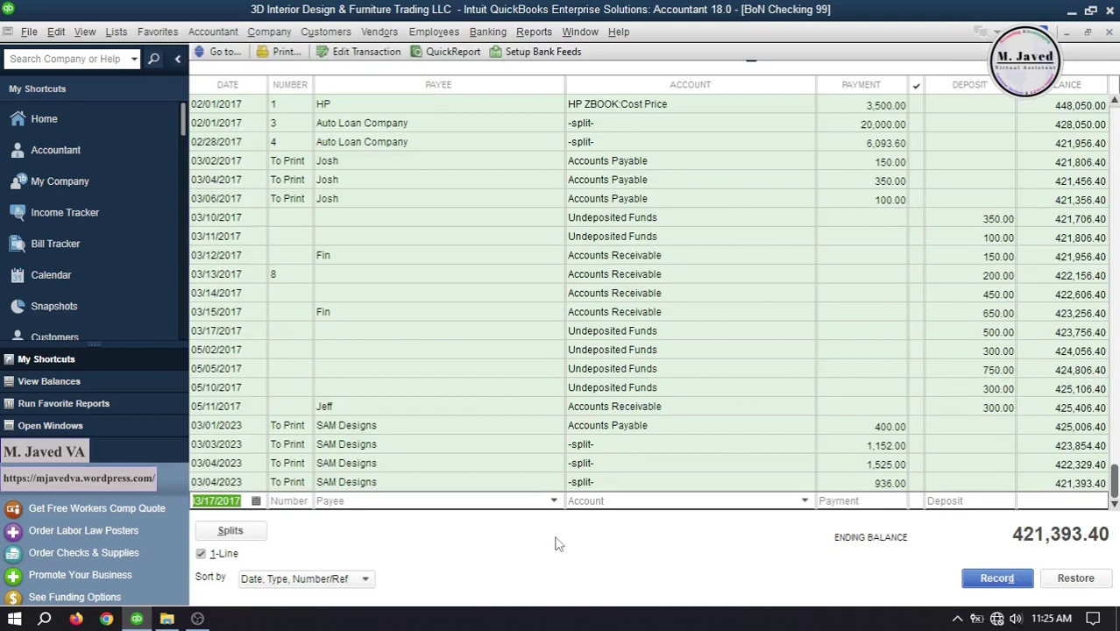
left_click(372, 332)
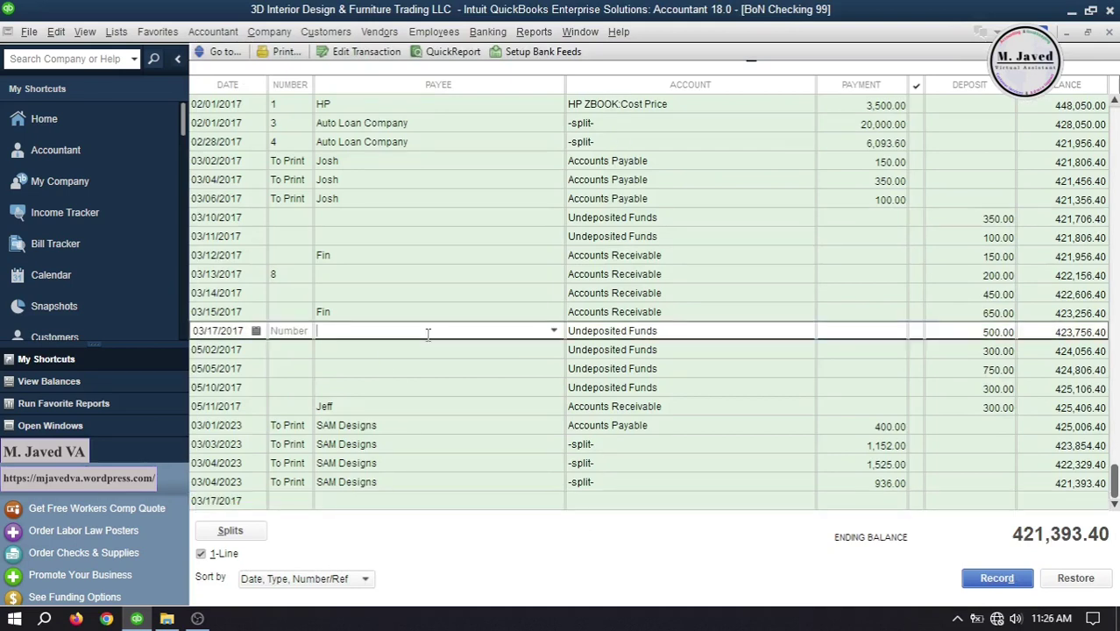
left_click(1108, 32)
left_click(670, 313)
left_click(677, 127)
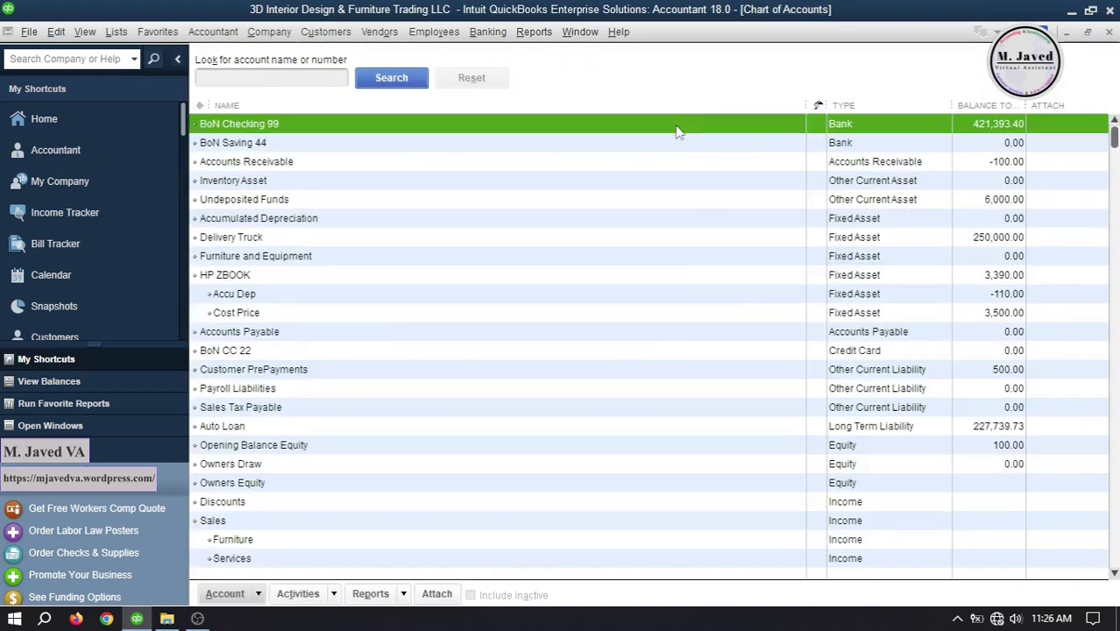
Review the Customer PrePayments register in one-line view, then close it and the chart of accounts
left_click(680, 372)
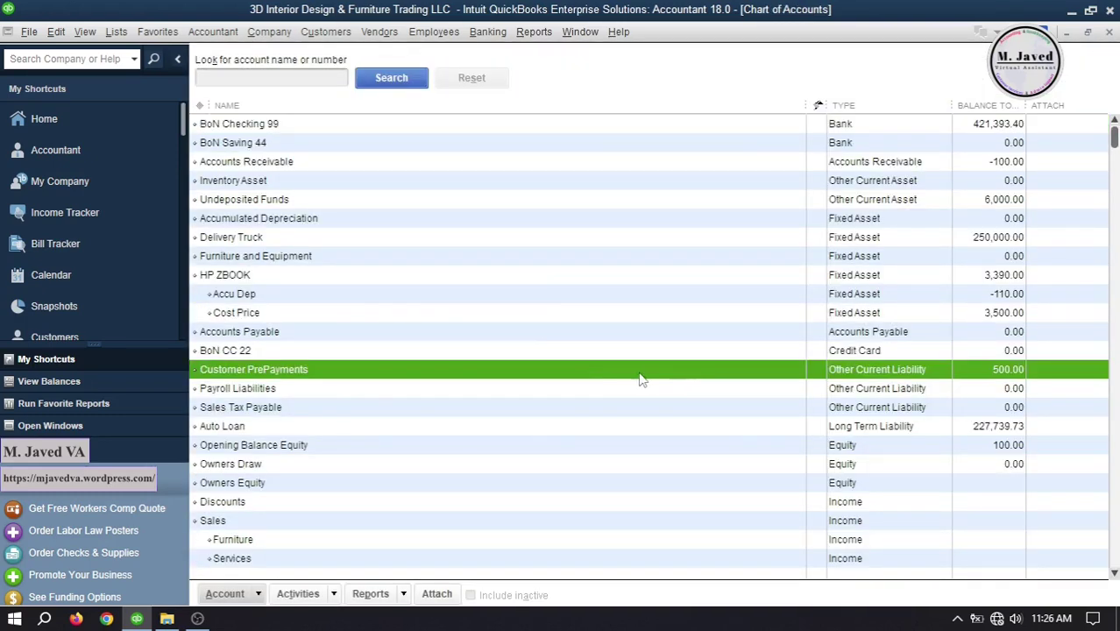
double_click(611, 375)
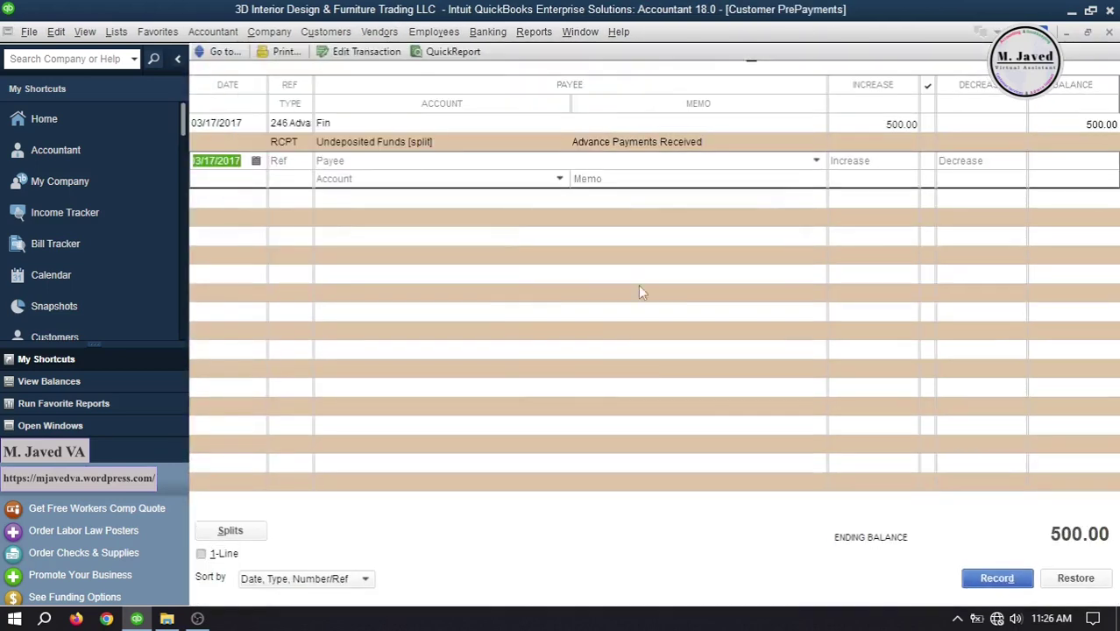
left_click(201, 553)
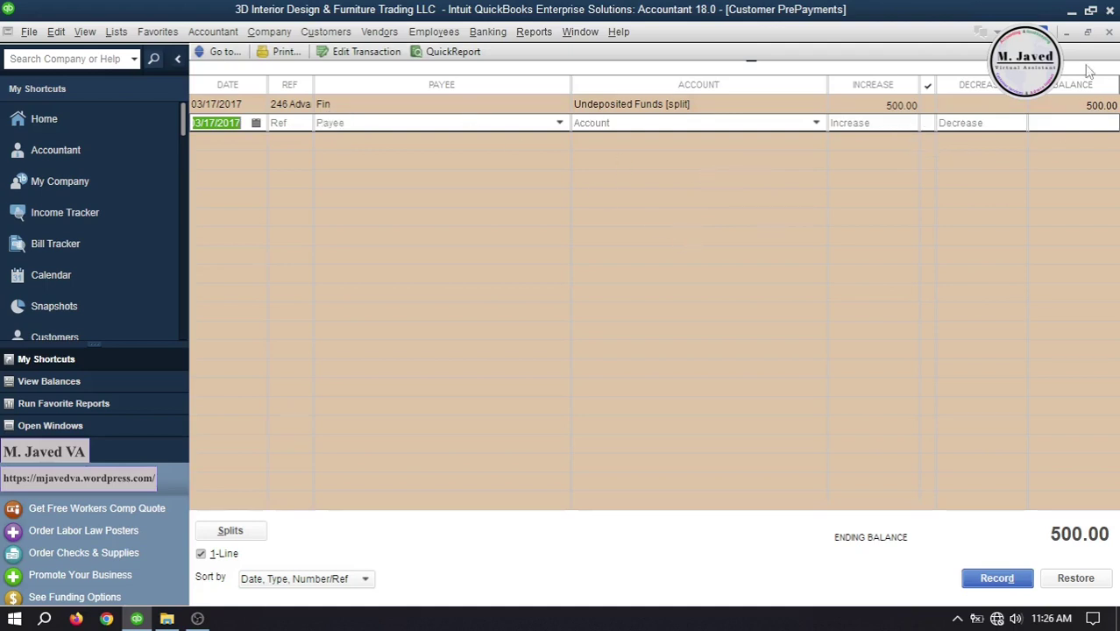
left_click(1108, 32)
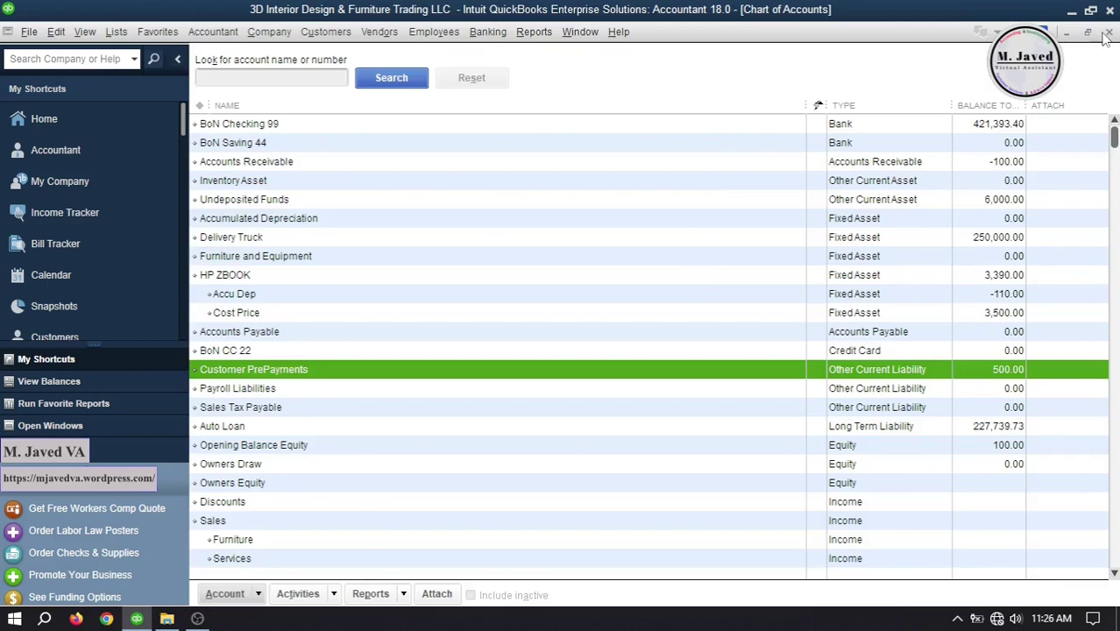
left_click(1107, 34)
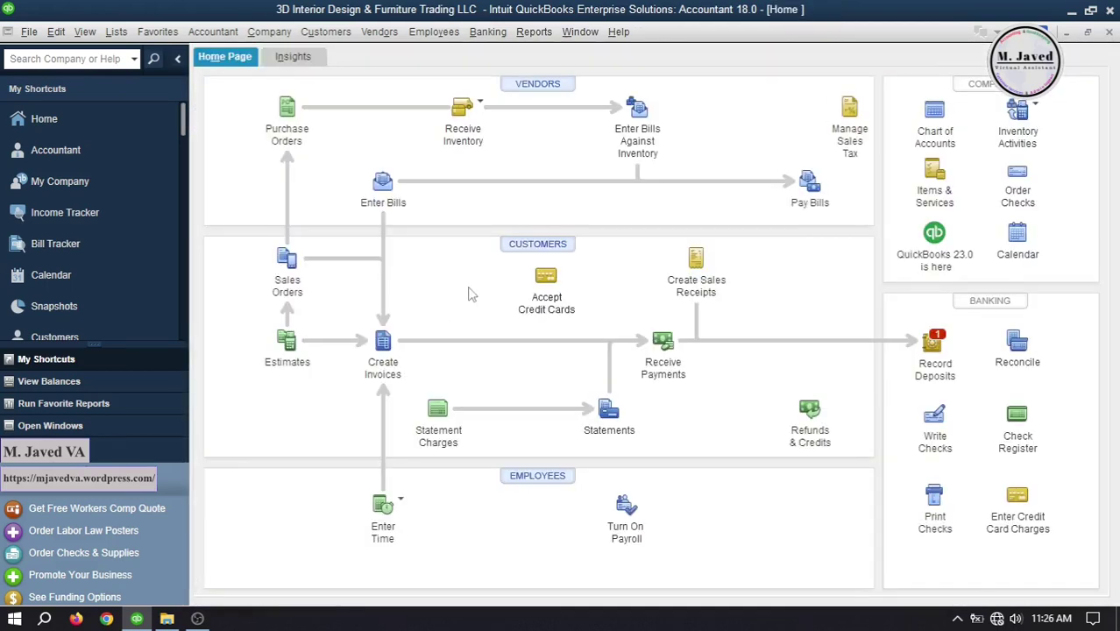
Create an invoice for the same prepaying customer, dated 03/18/2017
left_click(383, 342)
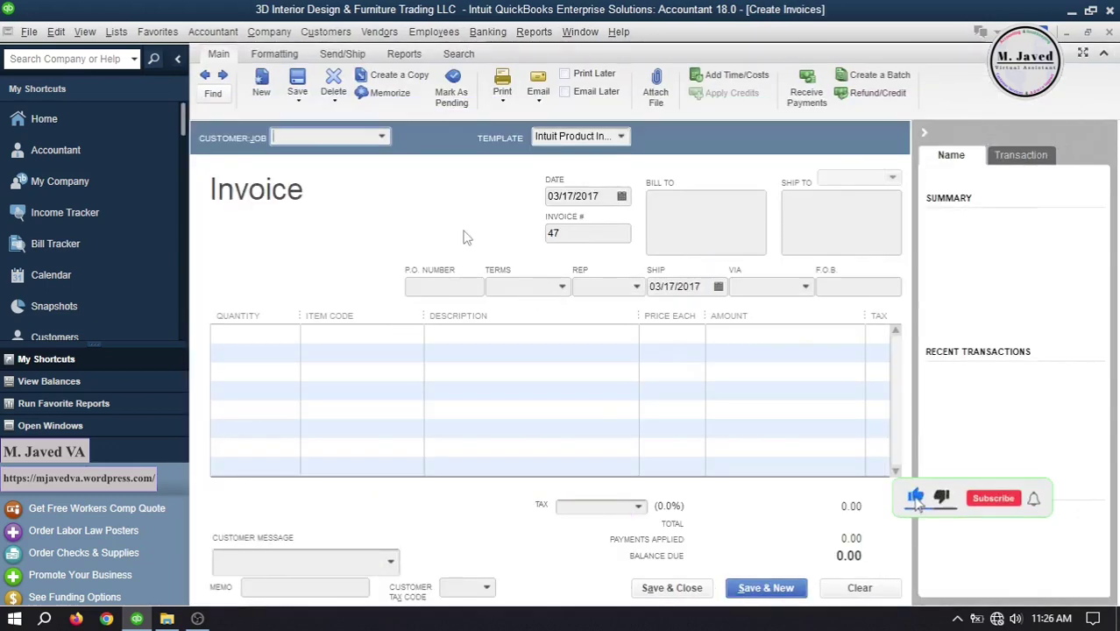
left_click(383, 137)
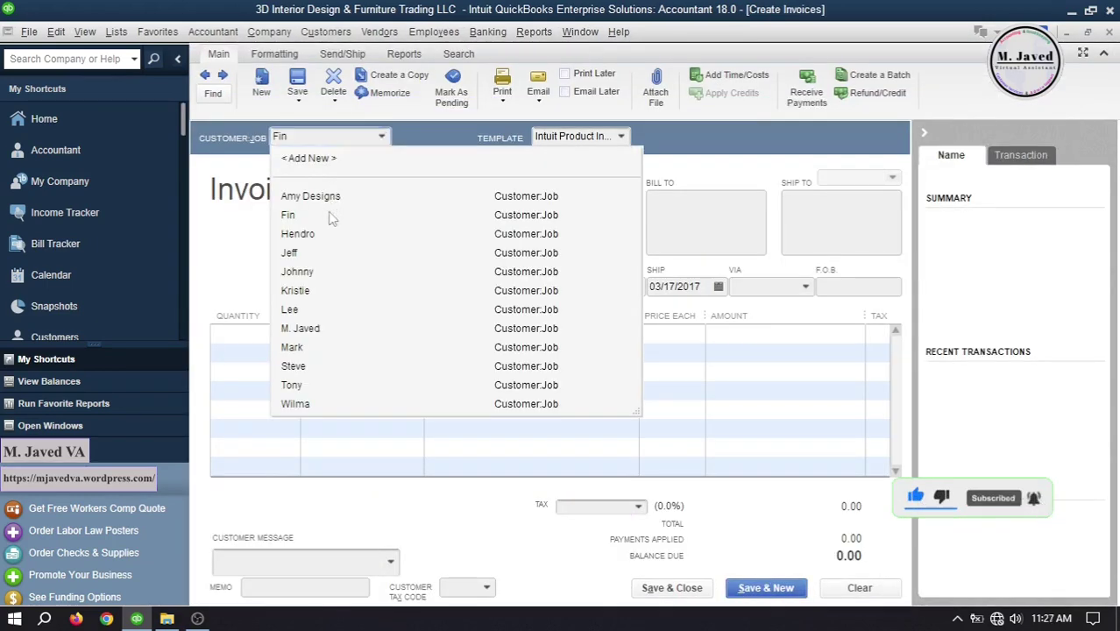
left_click(331, 207)
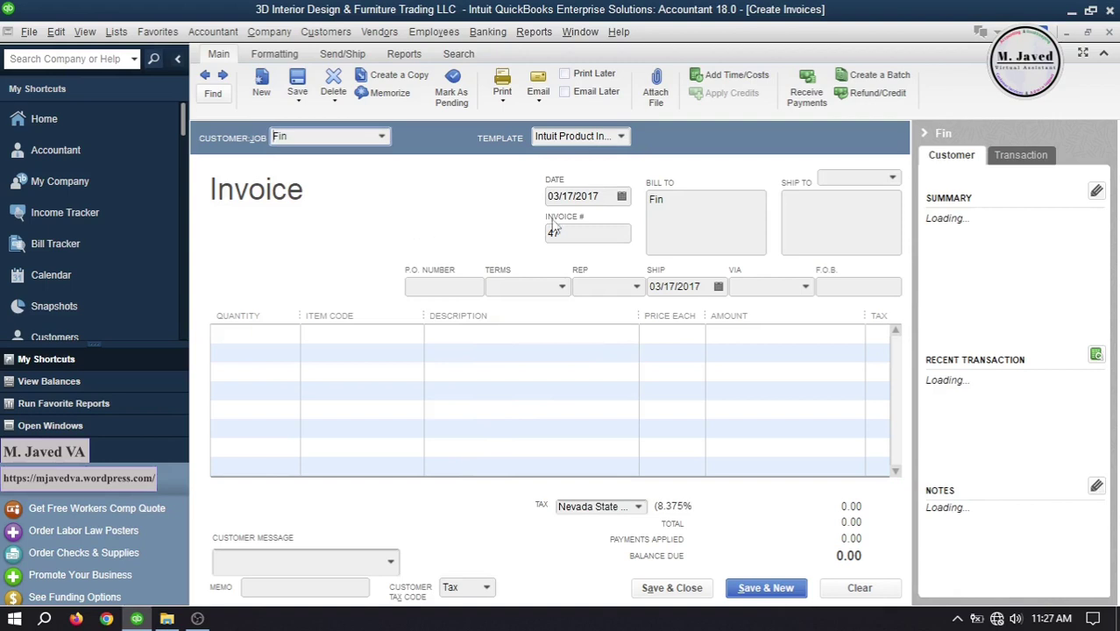
key("Tab")
key("plus")
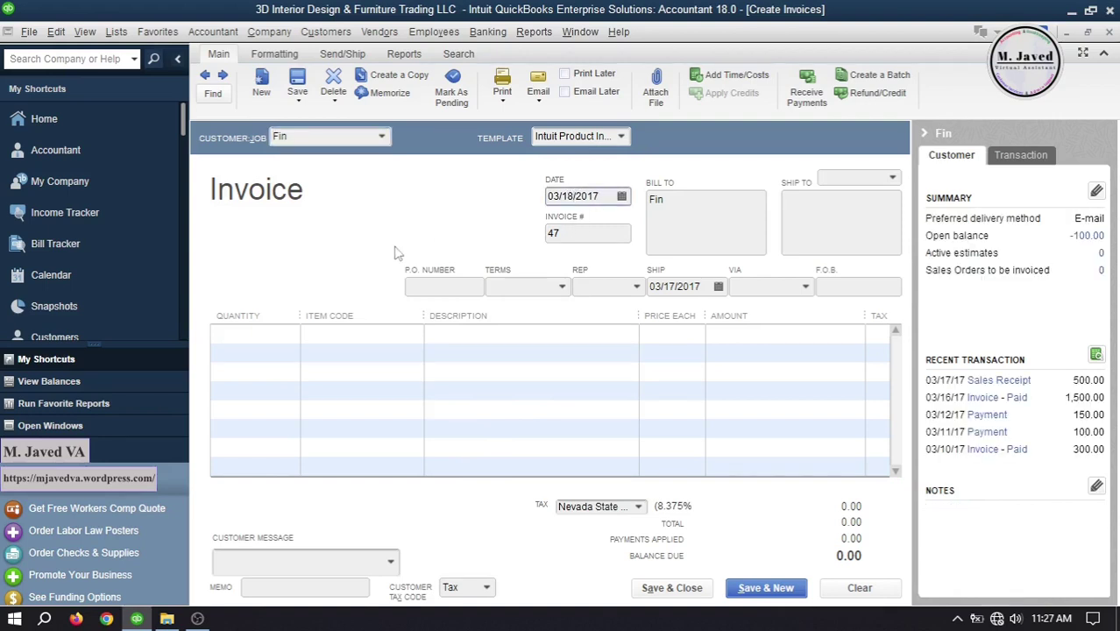
Add the 3D Designs Kitchen service as the first invoice line with a quantity of 3
left_click(415, 336)
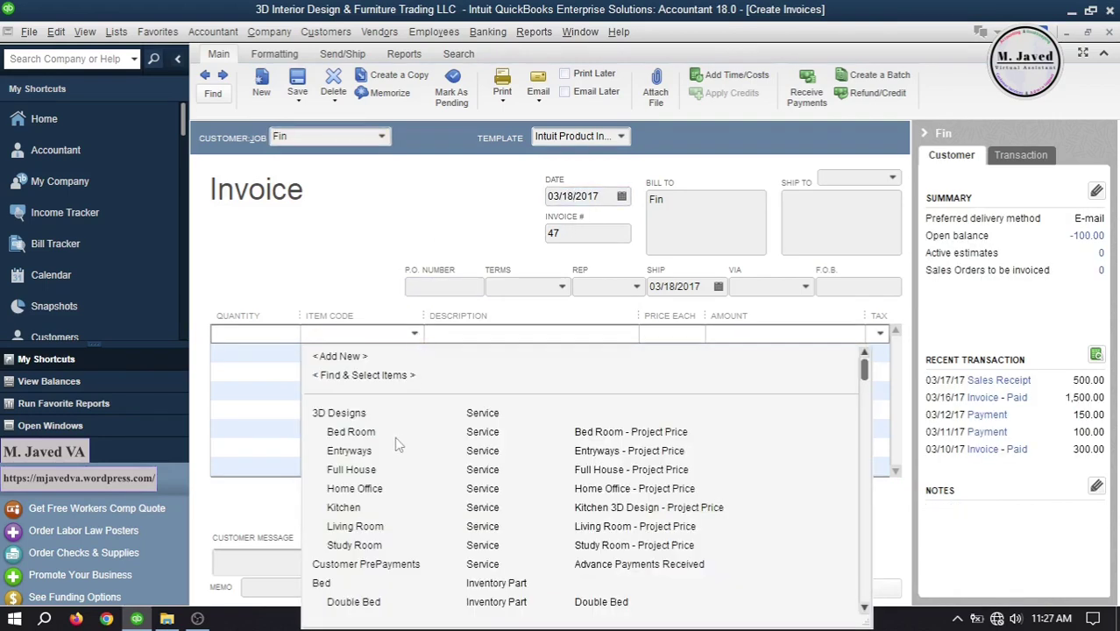
left_click(386, 507)
left_click(274, 331)
type("1")
left_click(361, 353)
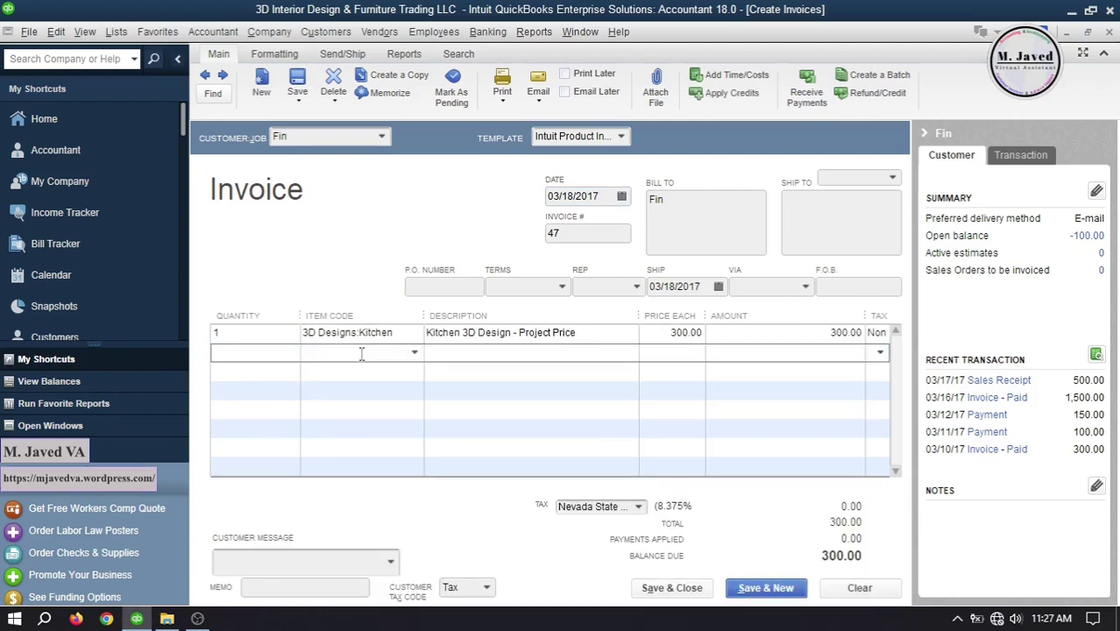
left_click(238, 333)
type("3")
Add the Customer PrePayments item as the second invoice line with a price of -250
left_click(352, 352)
left_click(415, 353)
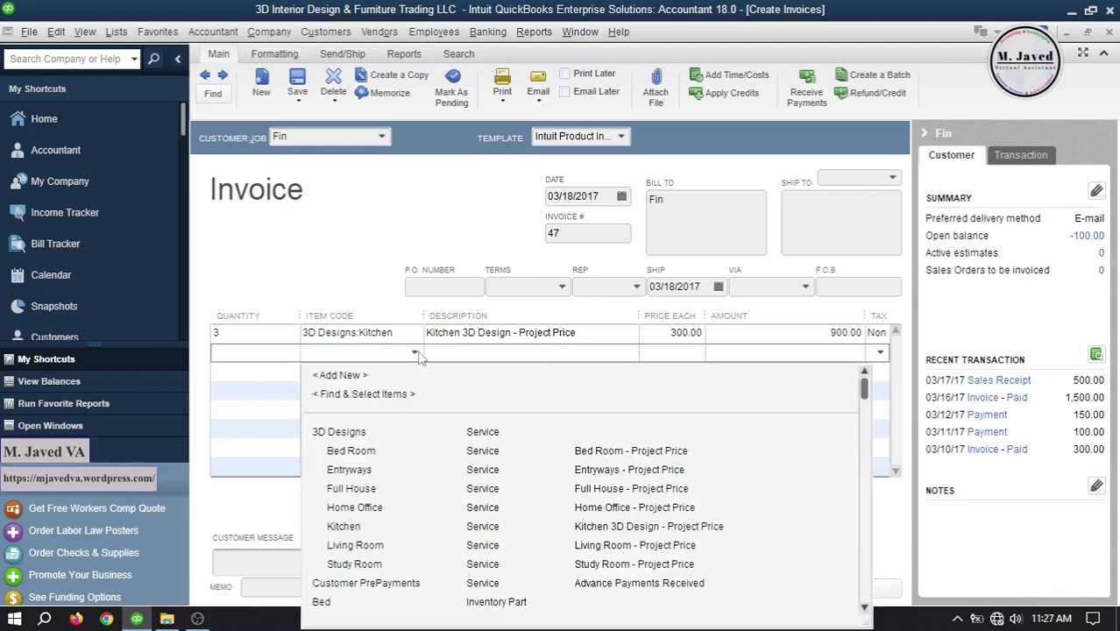
left_click(449, 591)
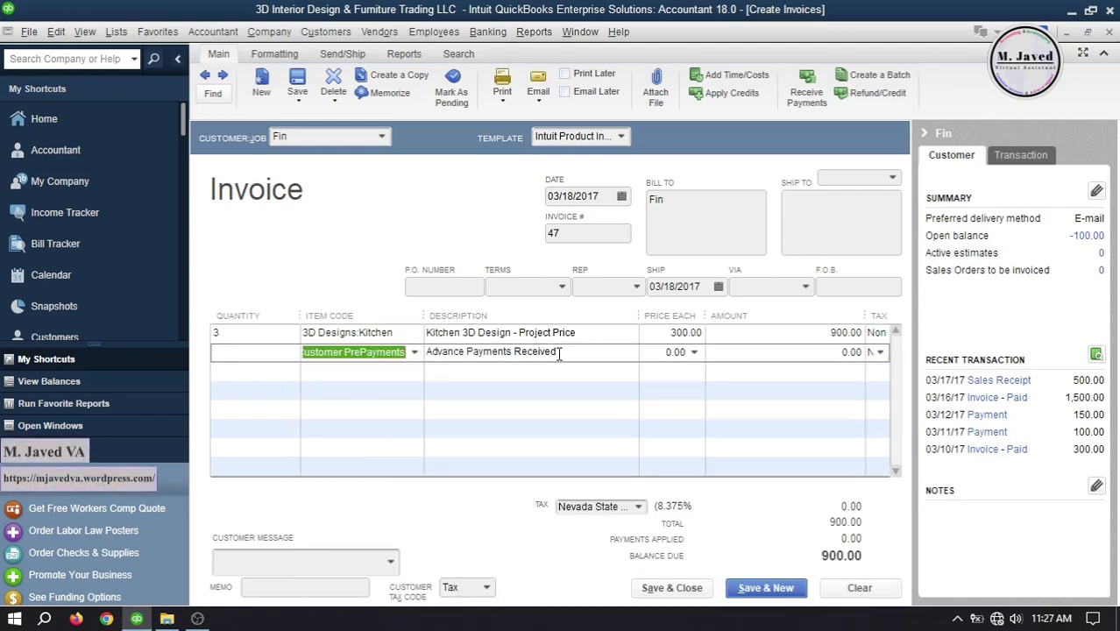
left_click(646, 354)
key("shift+End")
type("-")
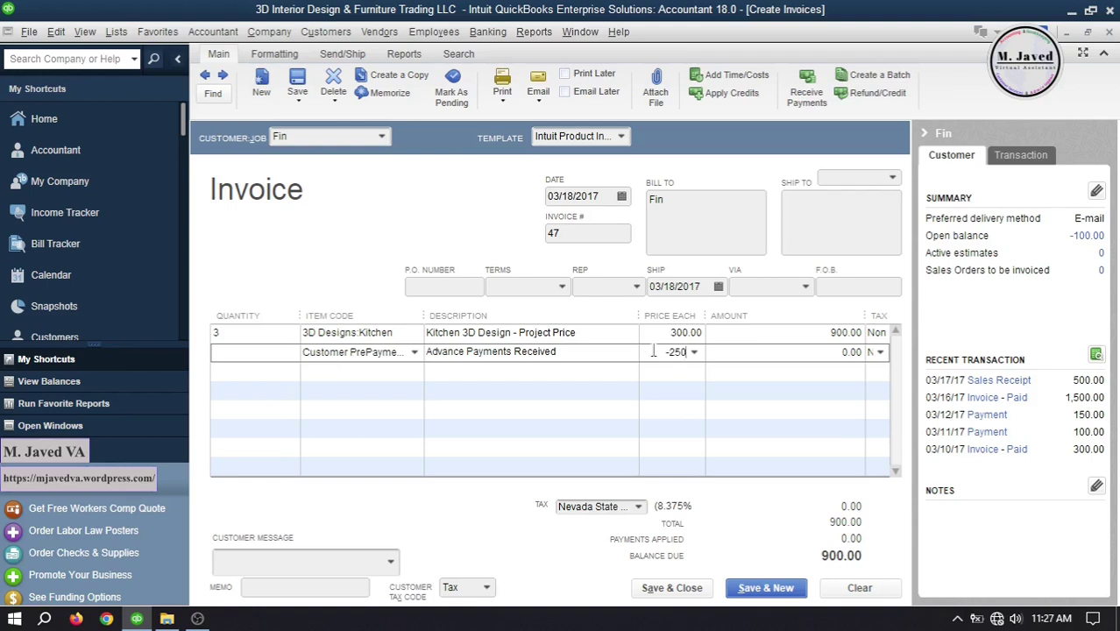
left_click(587, 349)
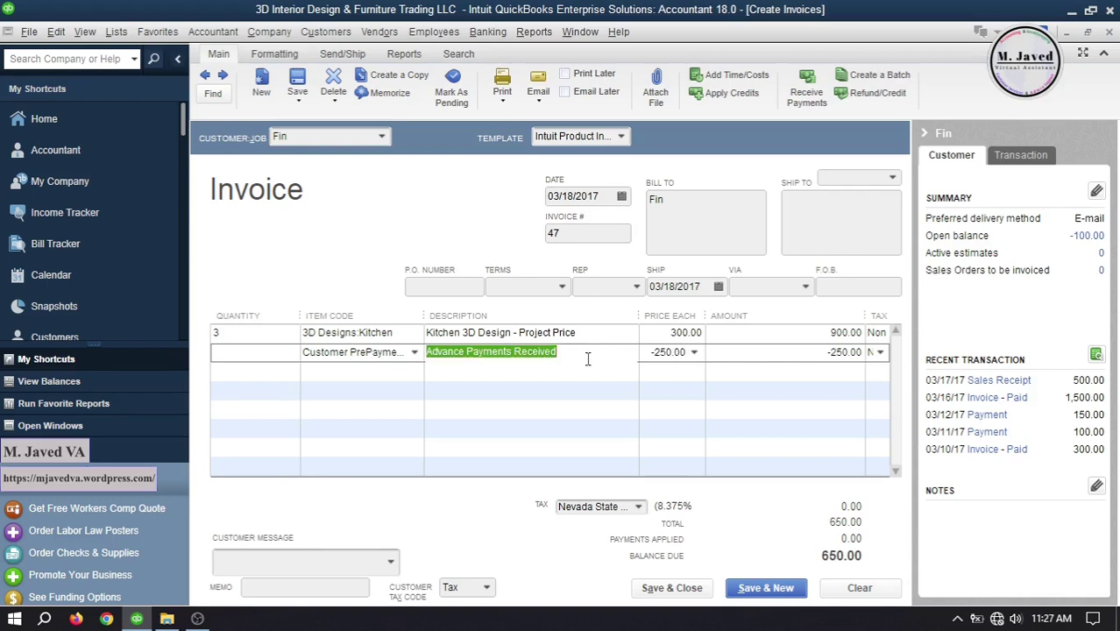
Narrow the invoice's Description and Amount columns, then save and close the invoice
left_click_drag(639, 318, 618, 317)
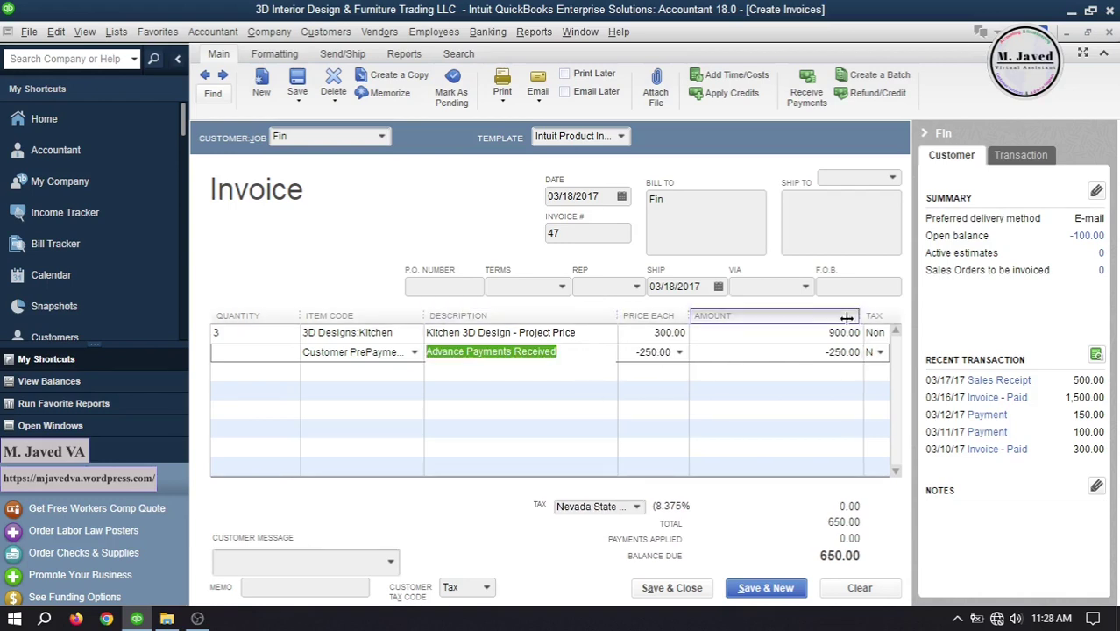
left_click_drag(865, 318, 833, 321)
left_click(584, 353)
left_click(577, 369)
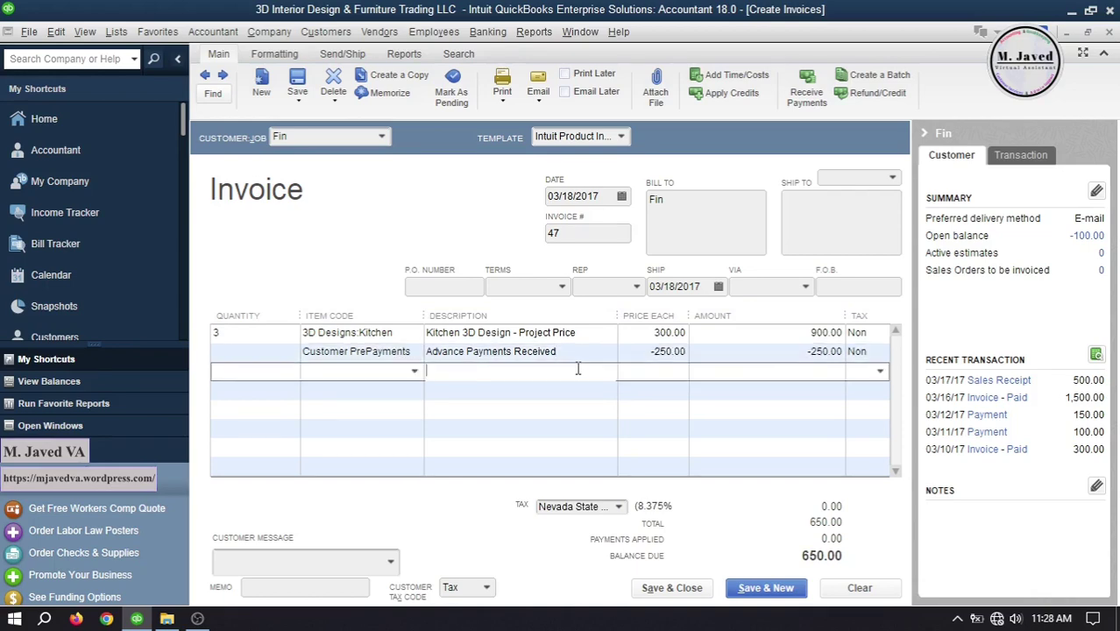
left_click(669, 591)
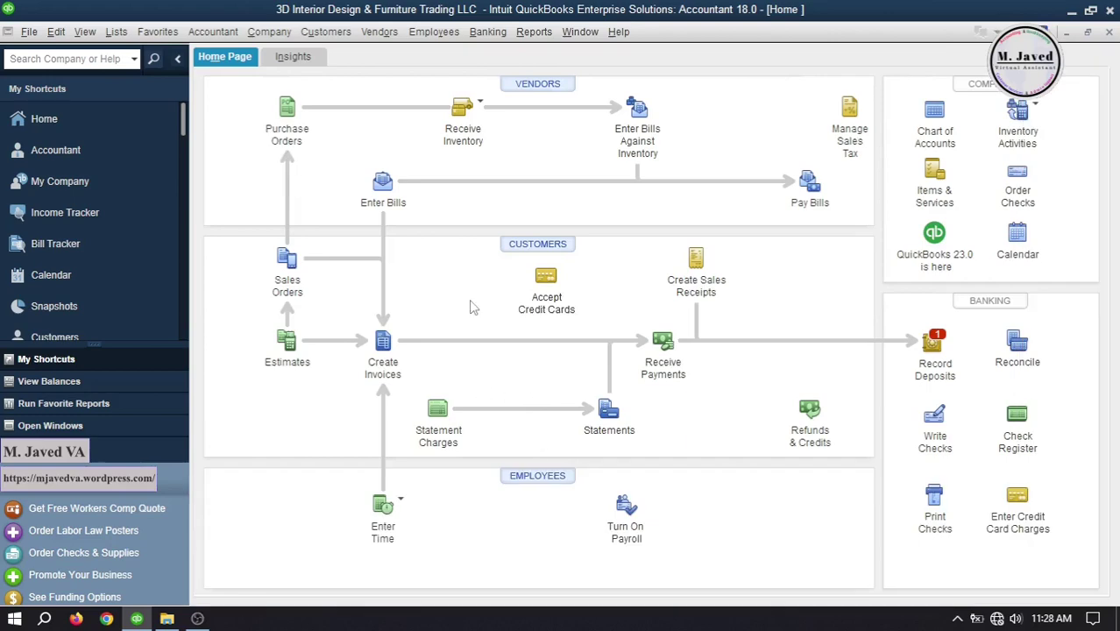
Receive a check payment from the same customer against invoice 47, dated 03/18/2017, with check number 485
left_click(659, 342)
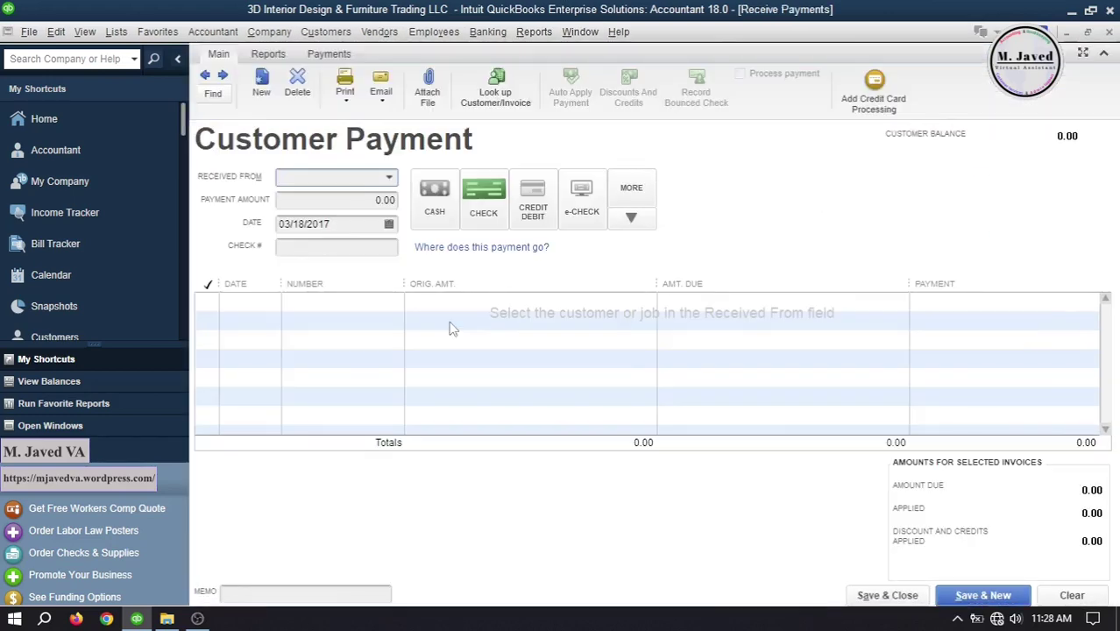
left_click(389, 179)
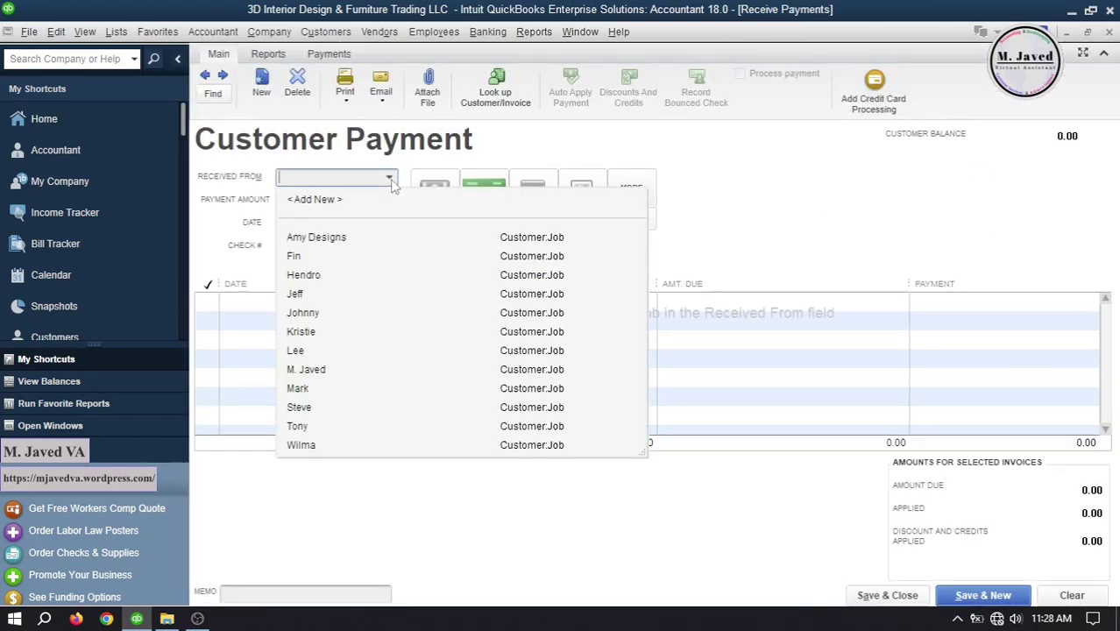
left_click(377, 256)
left_click(207, 301)
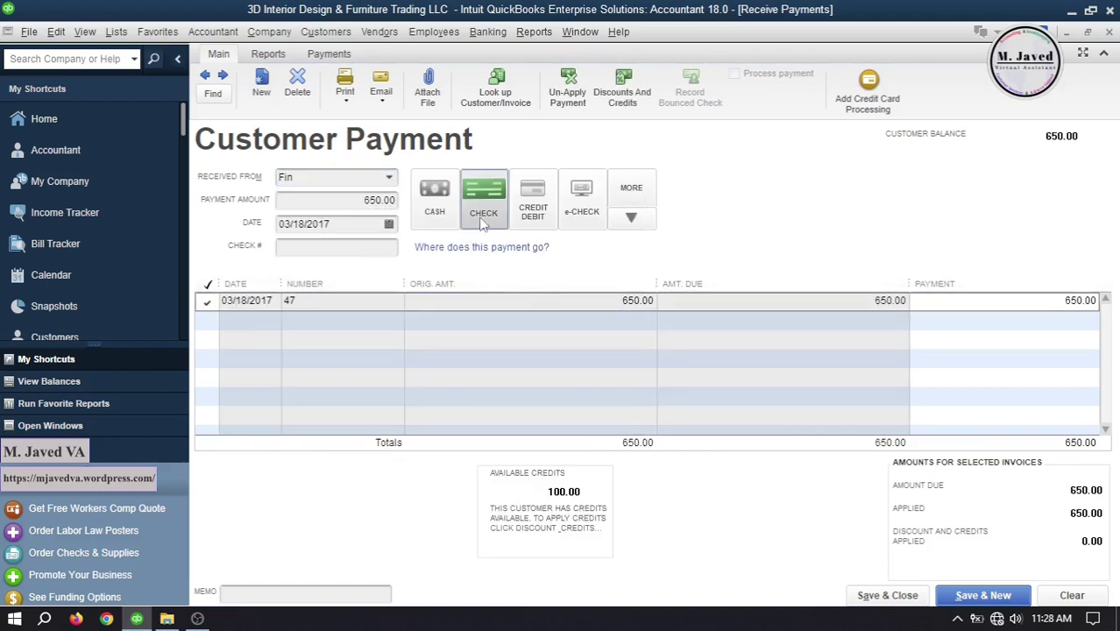
left_click(346, 252)
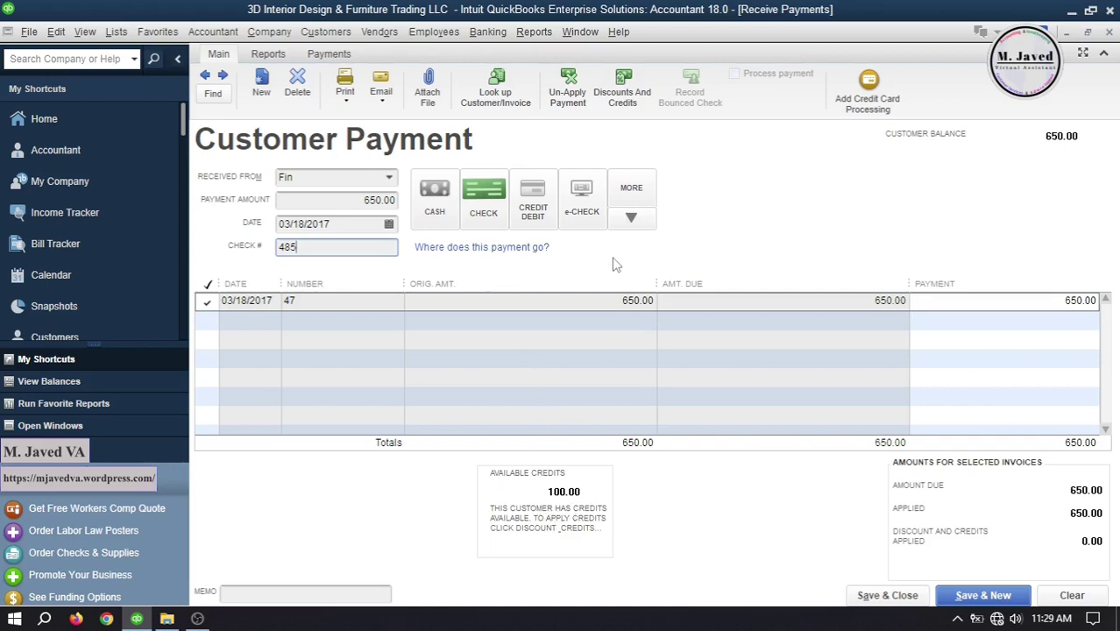
Apply the customer's available 100.00 credit to the invoice, then save and close the payment
left_click(622, 91)
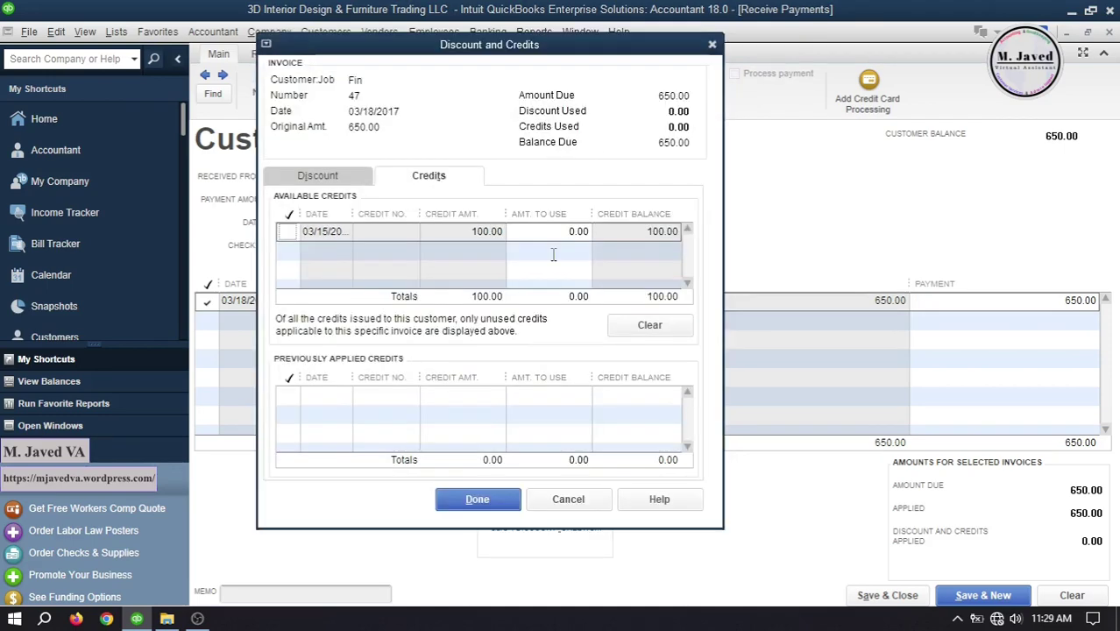
left_click(289, 231)
left_click_drag(552, 44, 563, 60)
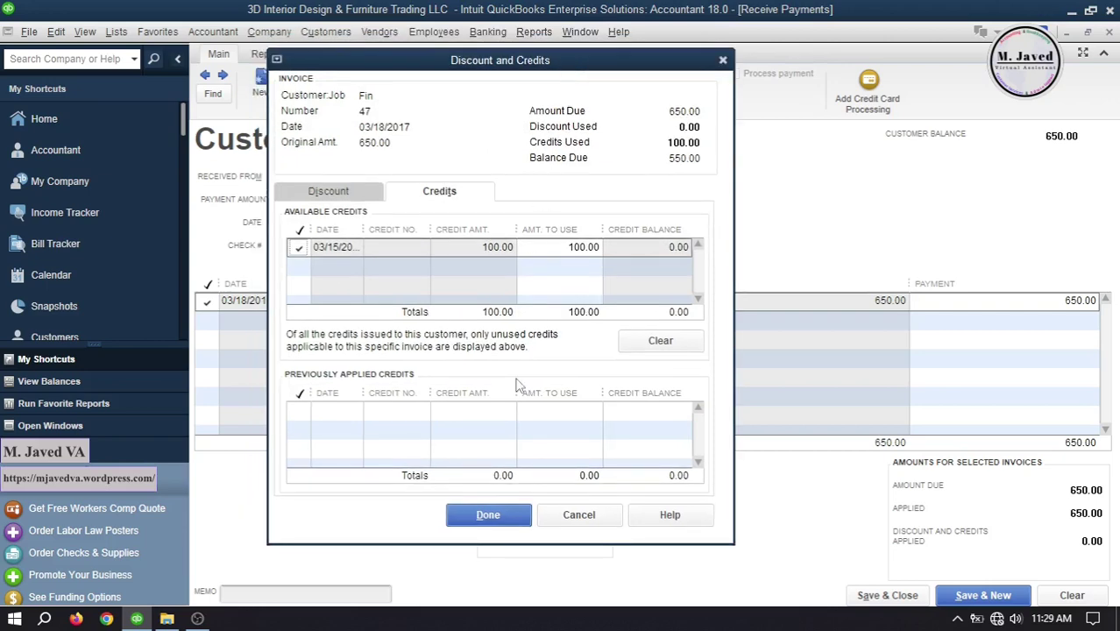
left_click(489, 517)
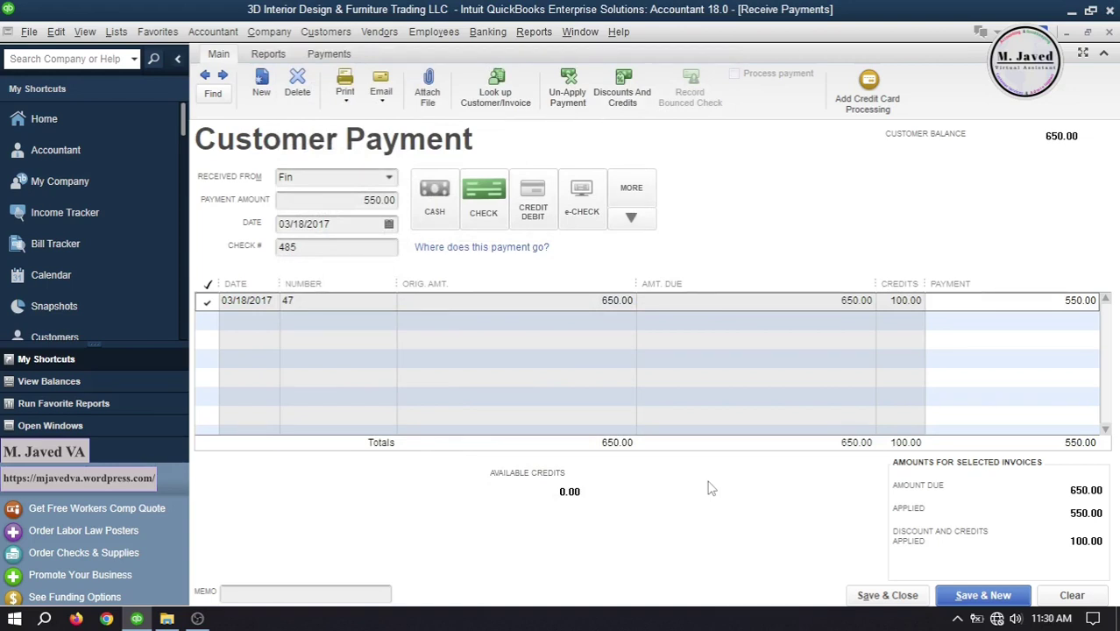
left_click(887, 595)
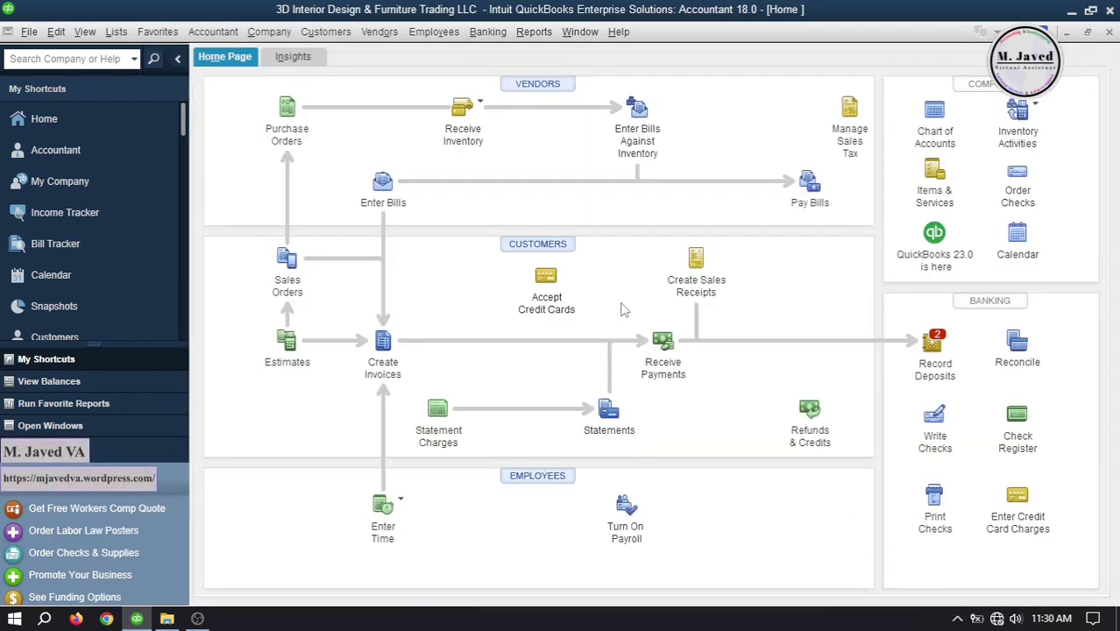
Deposit the customer's check 485 payment into BoN Checking 99 and save the deposit
left_click(934, 347)
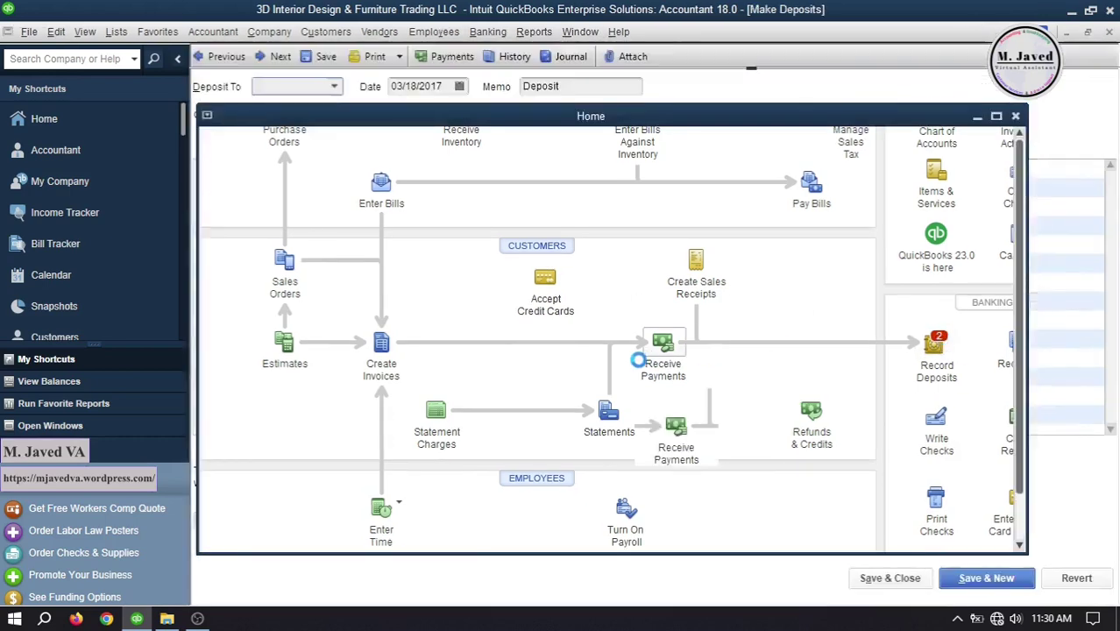
left_click(752, 182)
left_click(704, 549)
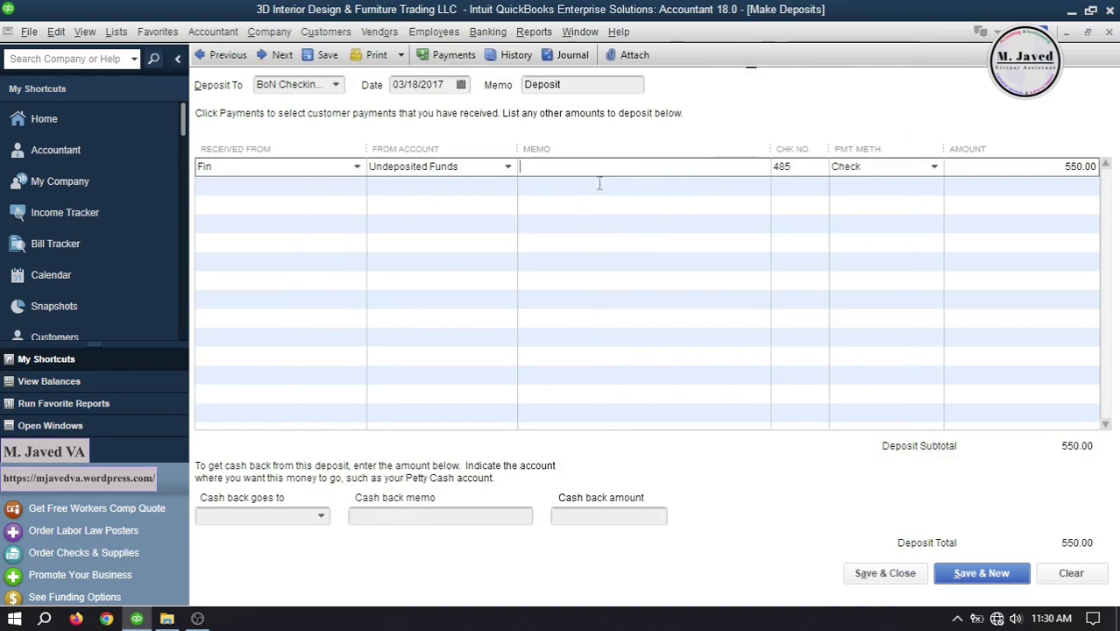
left_click(339, 85)
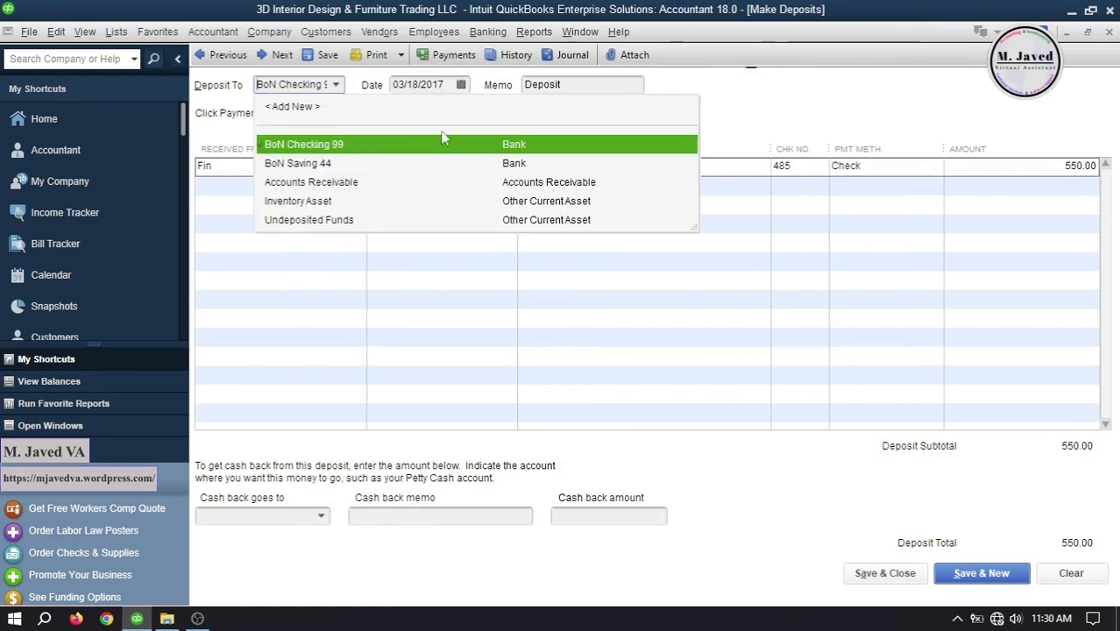
left_click(683, 102)
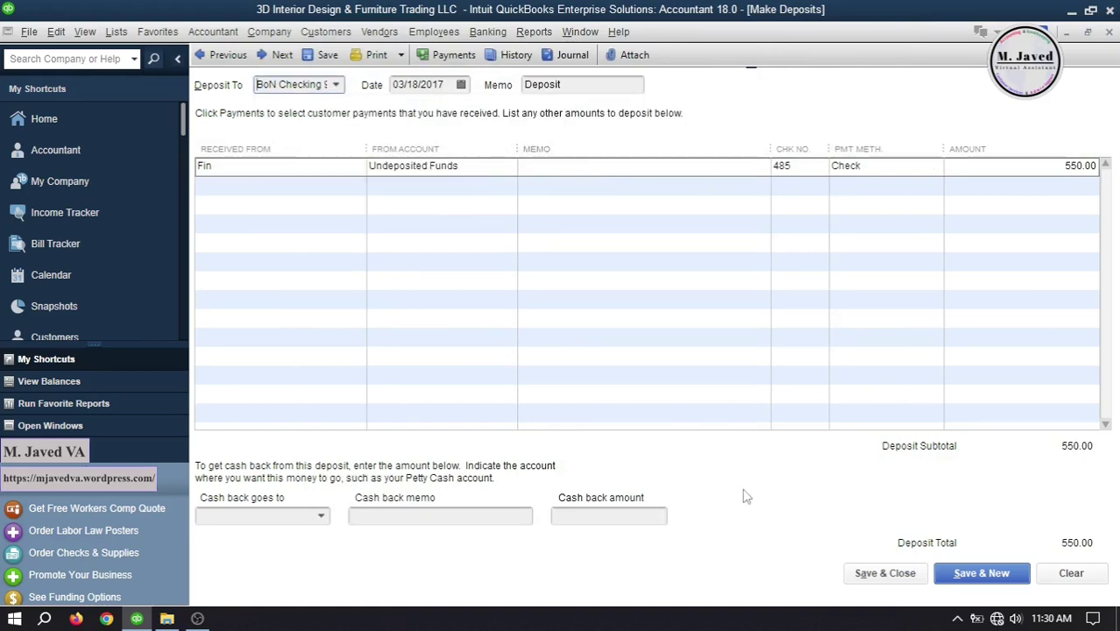
left_click(885, 573)
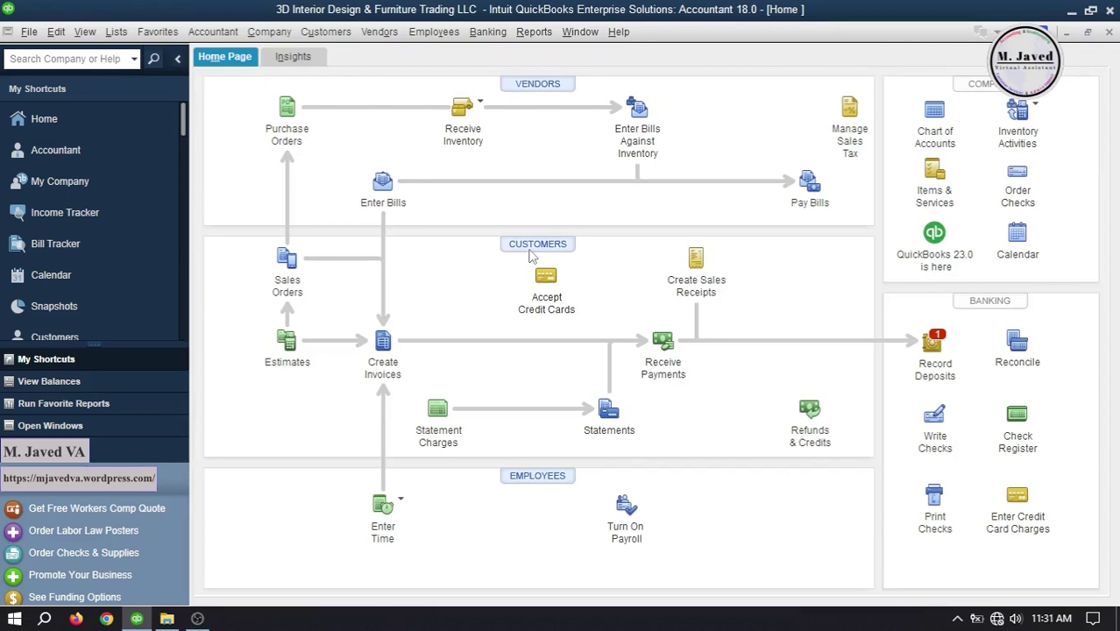
Review the customer's balance and transactions in the Customer Center, then close it
key("ctrl+j")
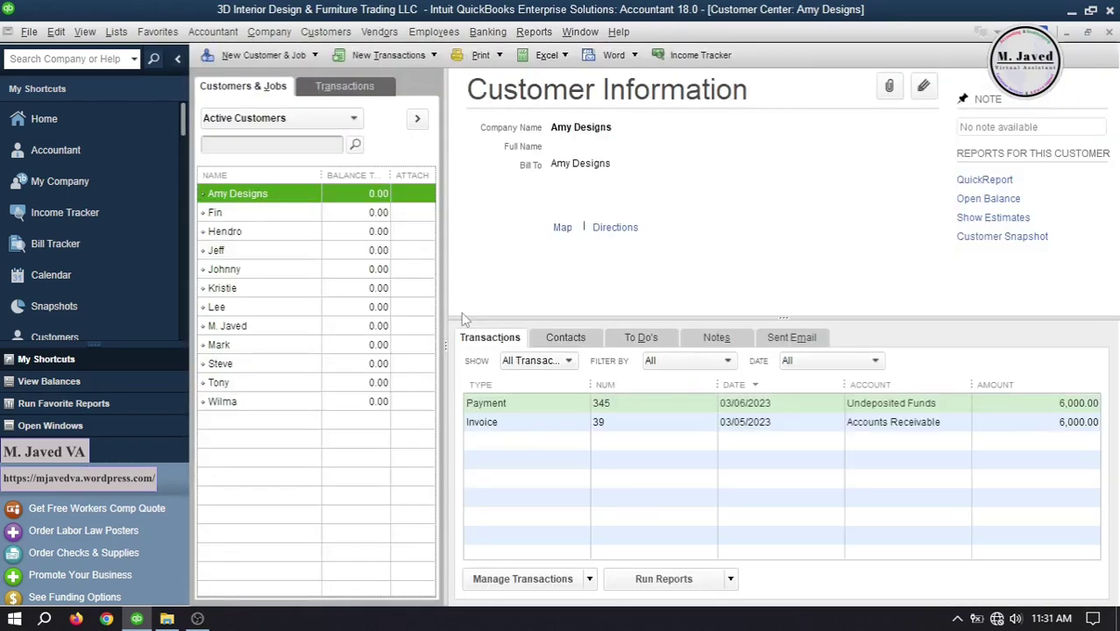
left_click(296, 214)
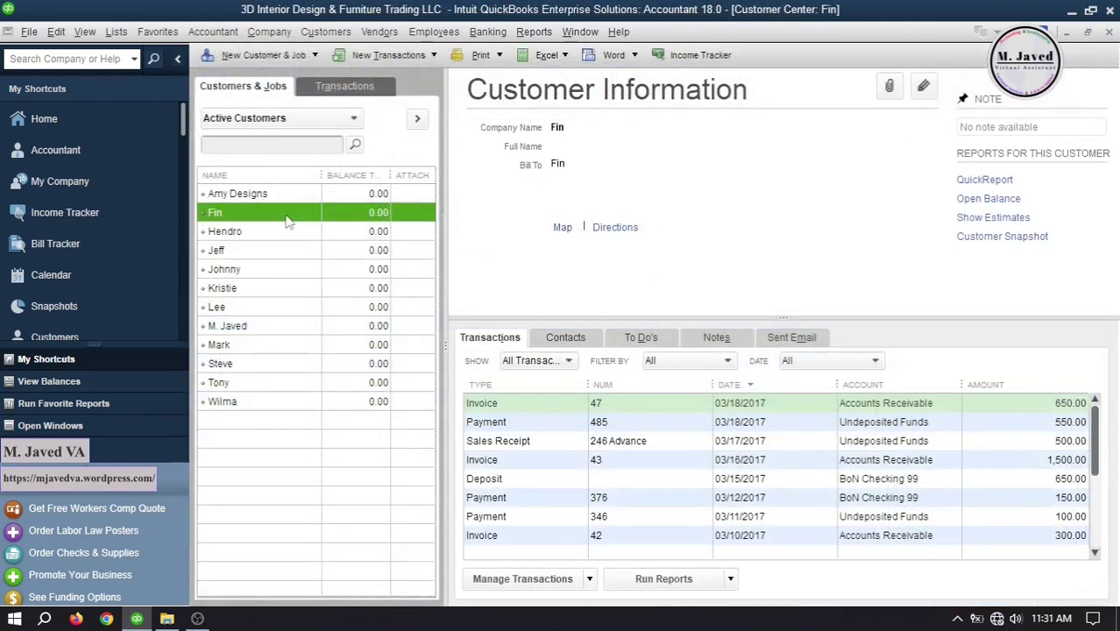
key("Tab")
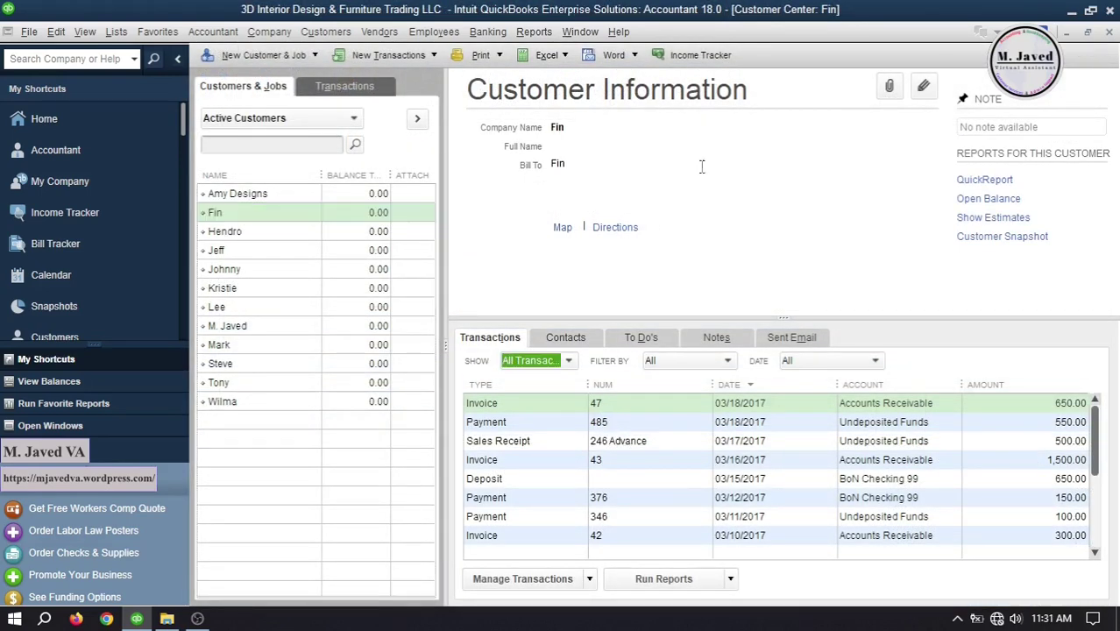
left_click(1109, 32)
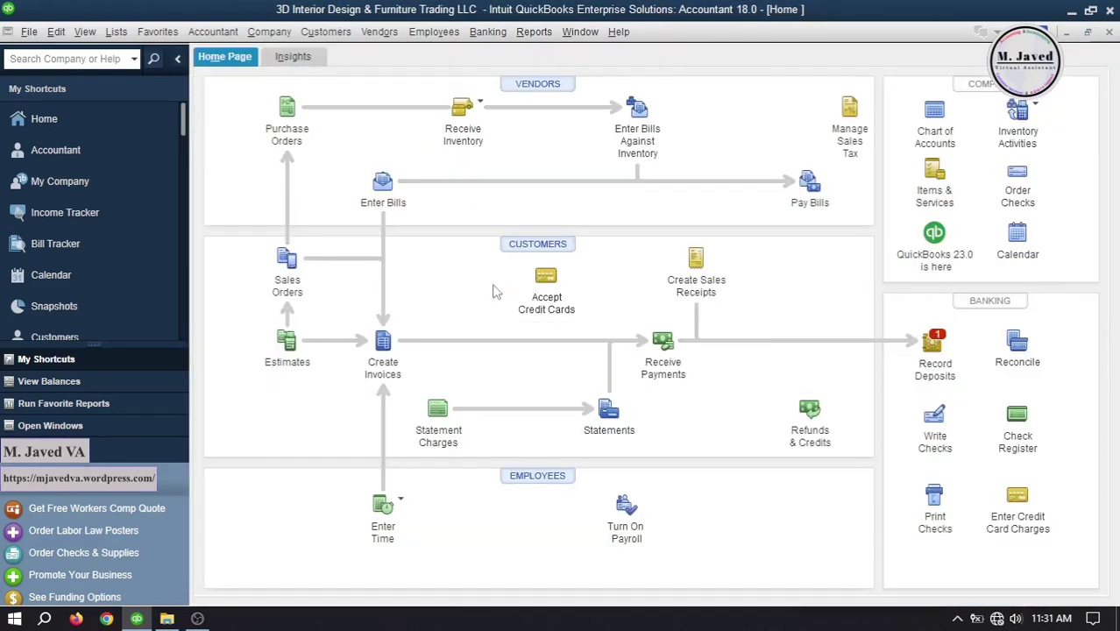
Check the Customer PrePayments register from the chart of accounts, then close both and minimize the program window
left_click(931, 109)
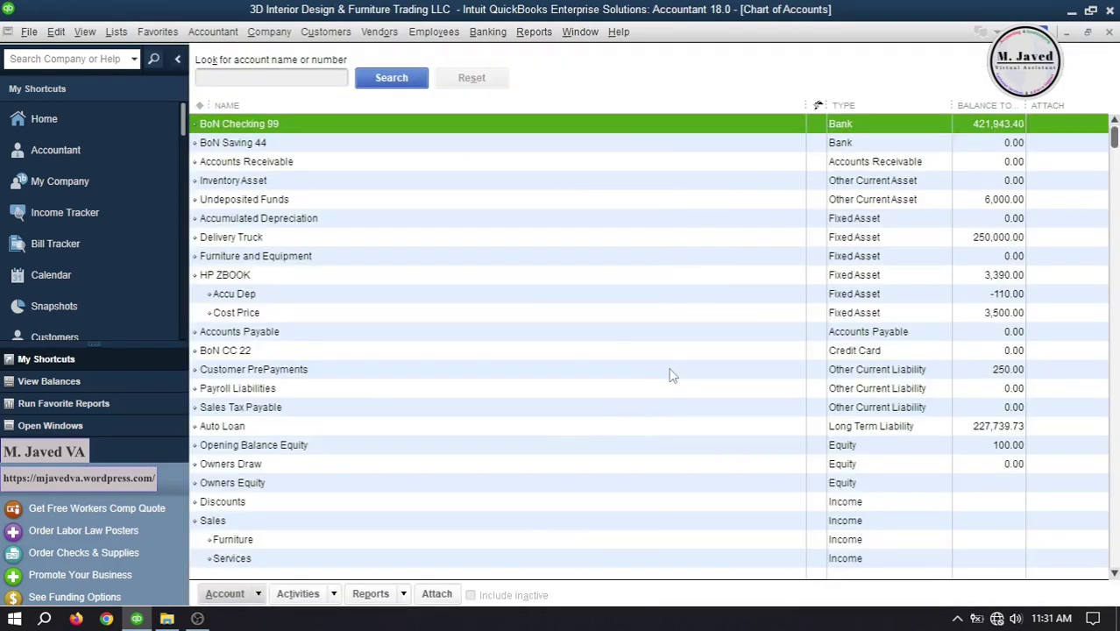
left_click(562, 369)
double_click(580, 369)
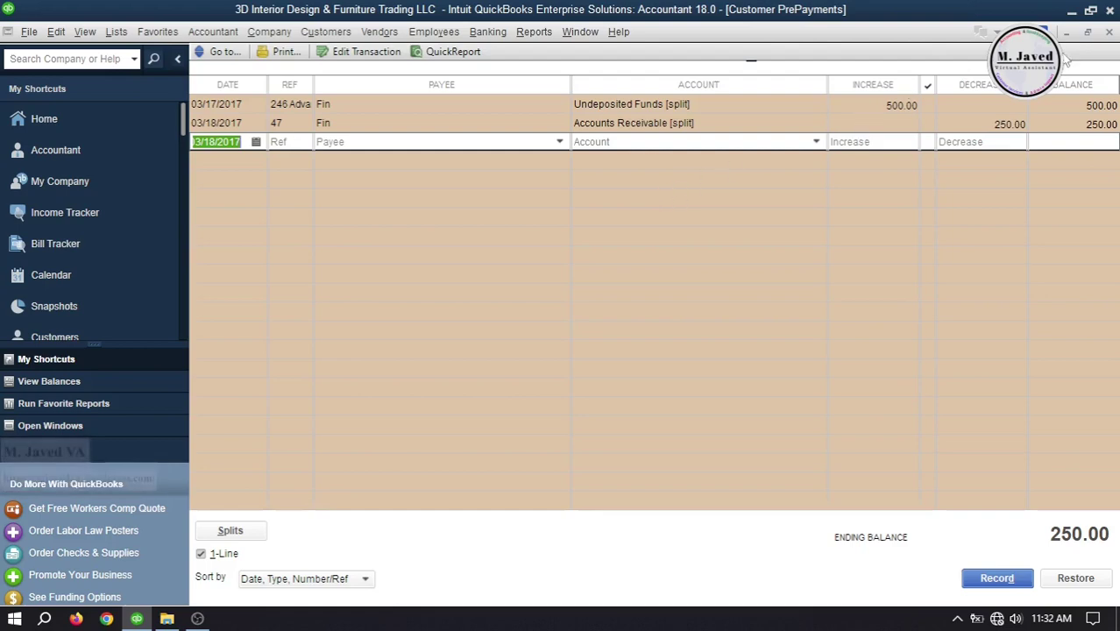
left_click(1109, 32)
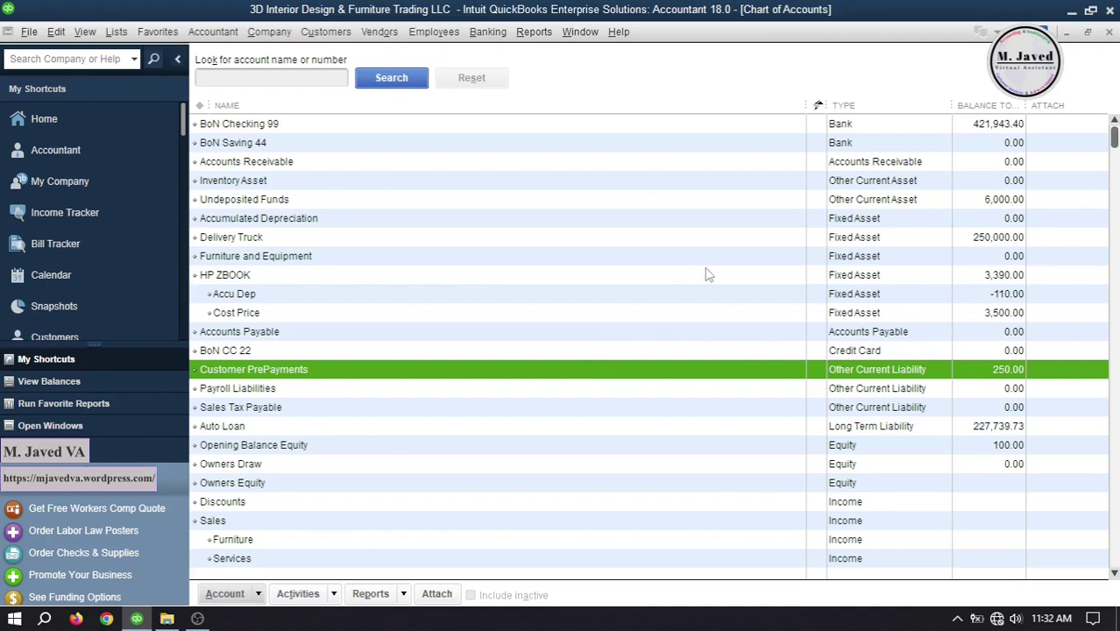
left_click(1109, 32)
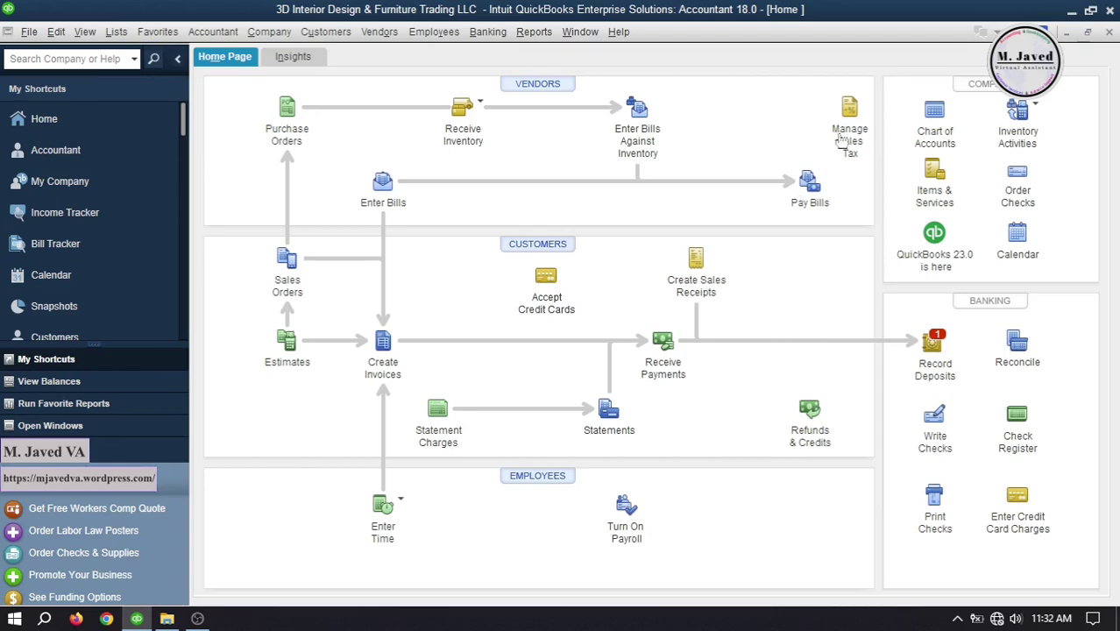
left_click(1071, 11)
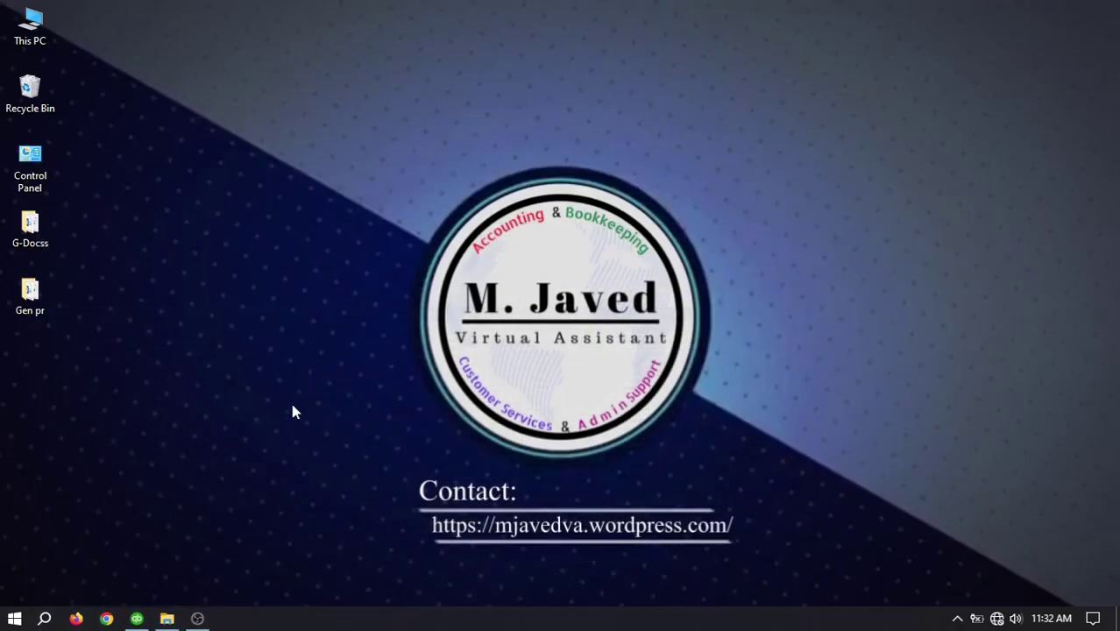